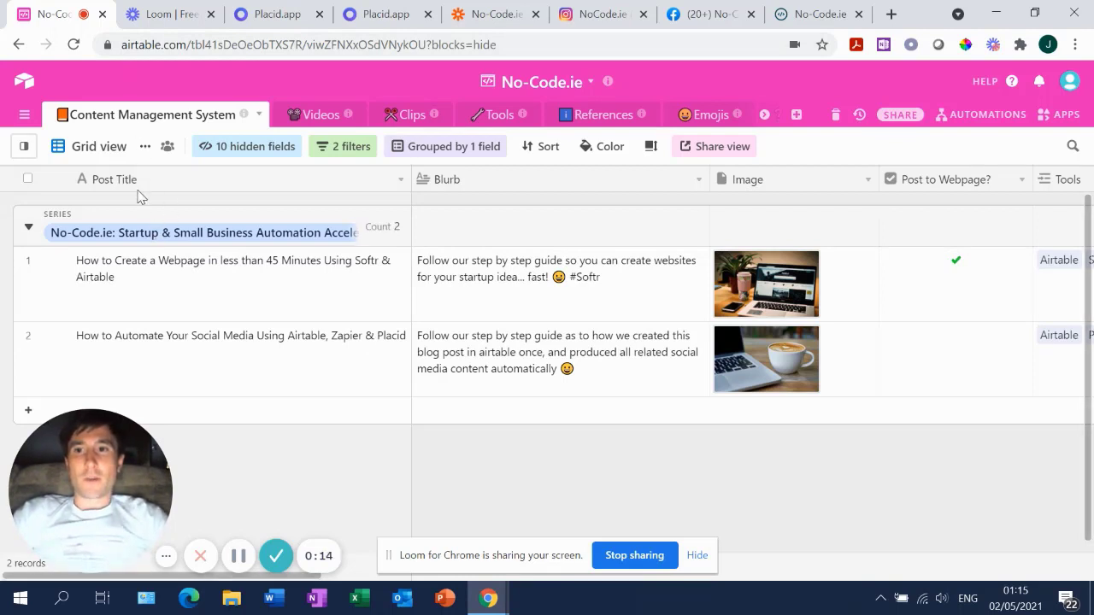
Step: Examine the blurb and cover image of the record about automating social media with Airtable, Zapier & Placid
click(506, 369)
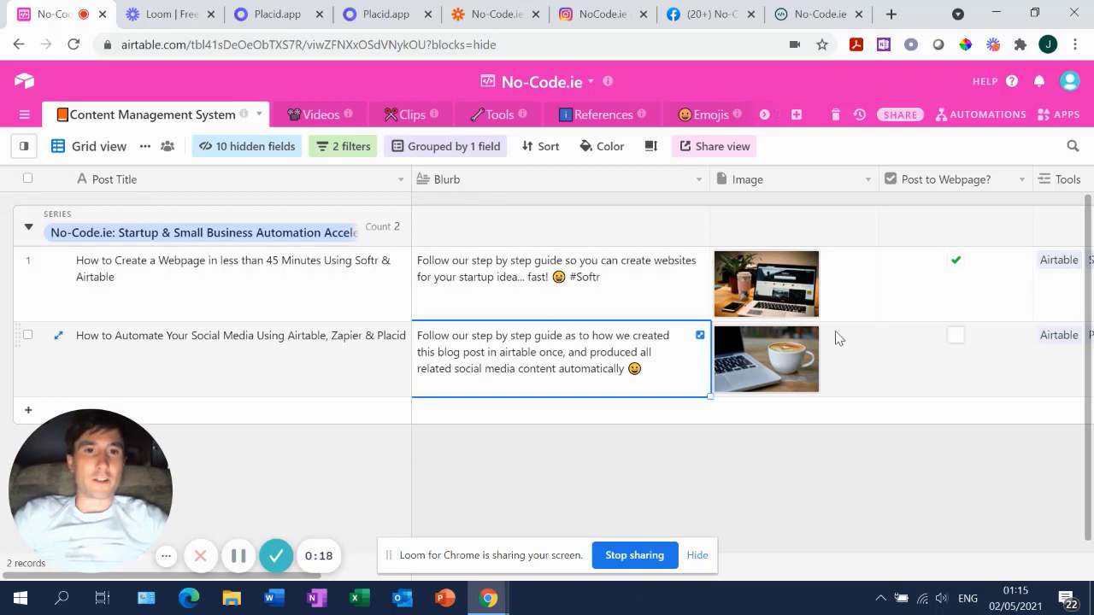
click(834, 358)
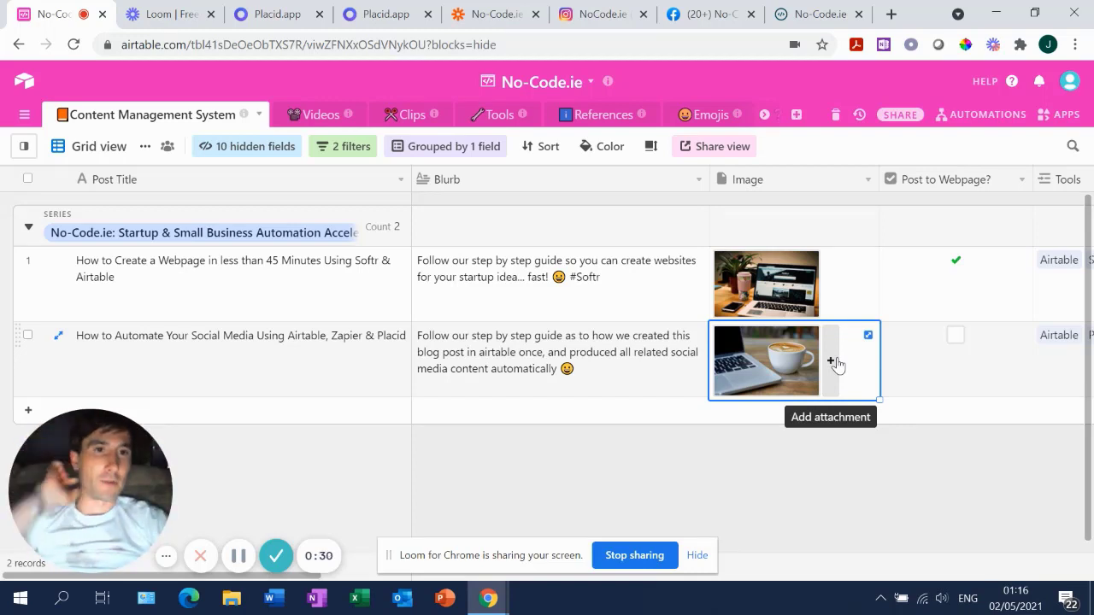
scroll(836, 364, right, 3)
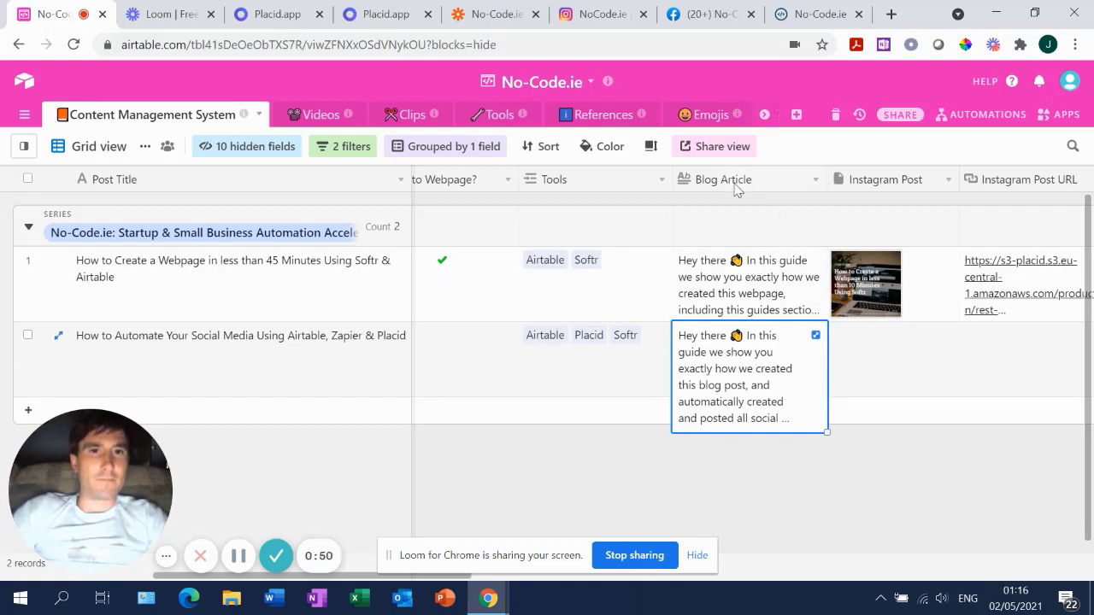
Step: Expand the social media automation record's Blog Article text, read through it and close the expanded view
click(815, 338)
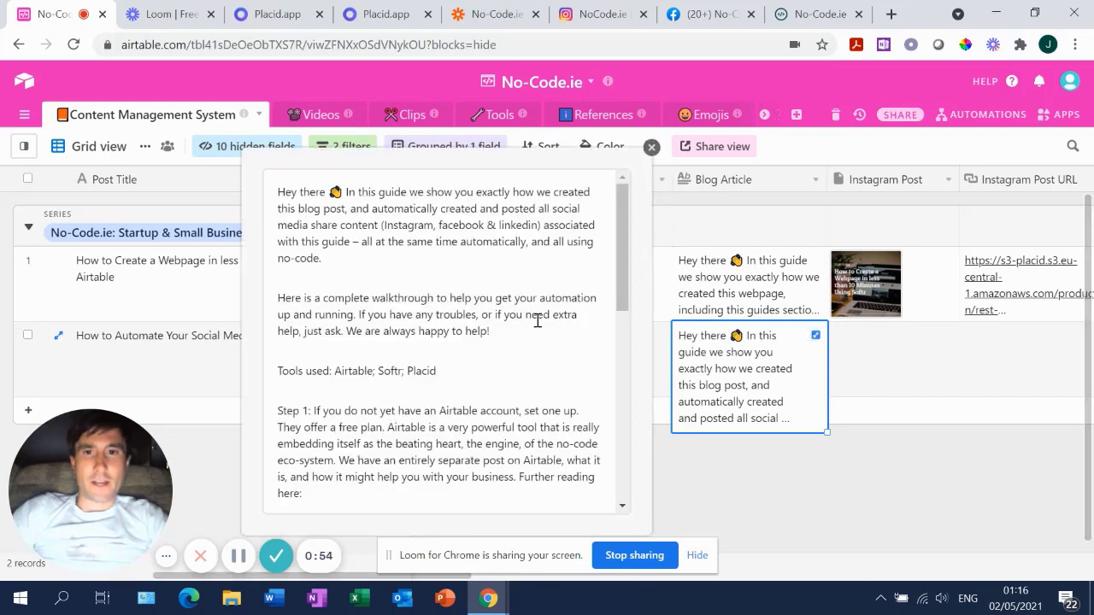
scroll(538, 320, down, 5)
scroll(538, 319, up, 5)
click(651, 147)
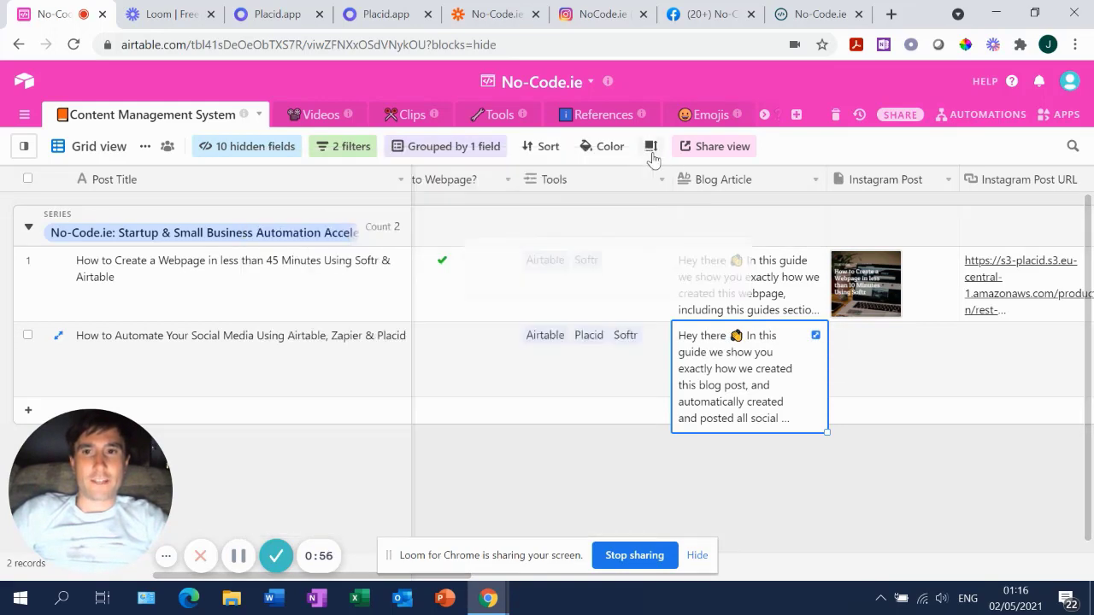
Step: Examine the record's Tools, Instagram Post, Instagram Post URL and Facebook Post fields and compare the Instagram cell with the record above
key(Right)
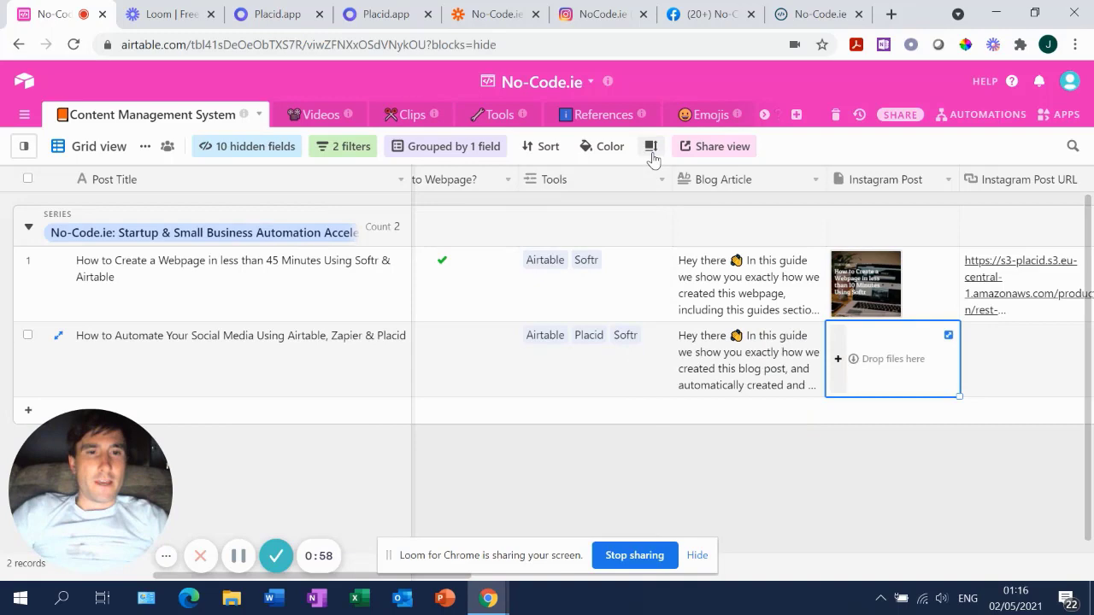
key(Right)
key(Right)
key(Right)
key(Left)
key(Left)
key(Left)
key(Left)
key(Left)
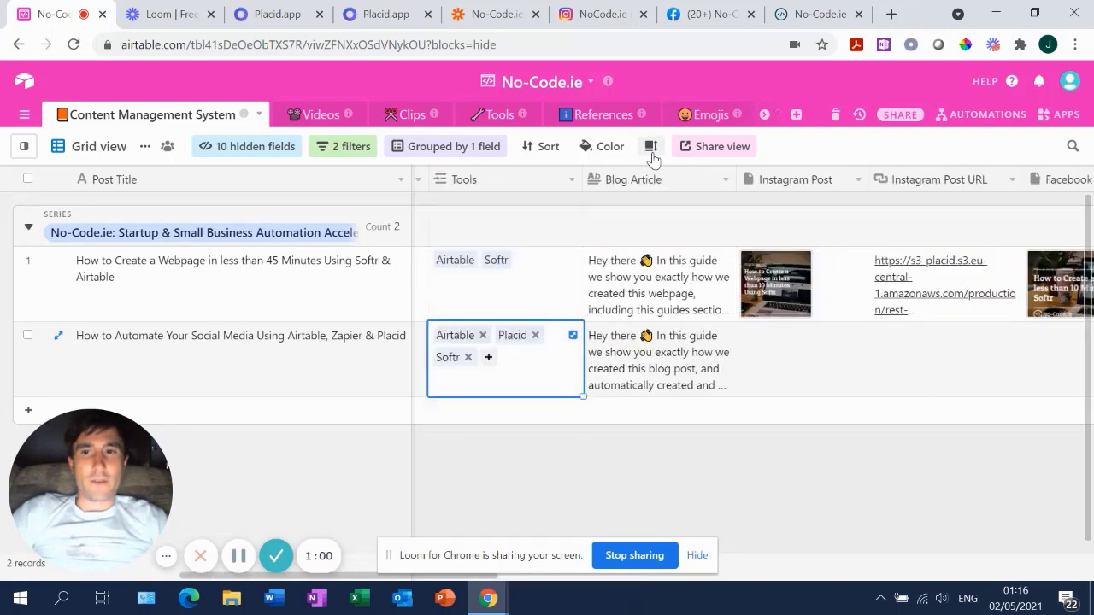
key(Right)
key(Right)
key(Right)
key(Right)
key(Right)
key(Left)
key(Left)
key(Left)
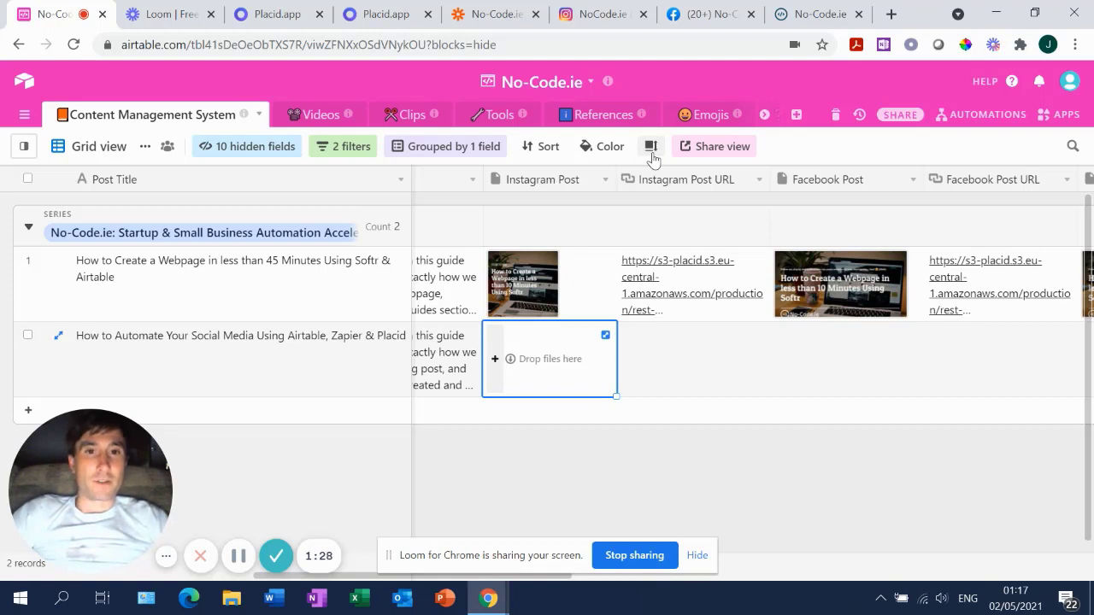
key(Up)
key(Down)
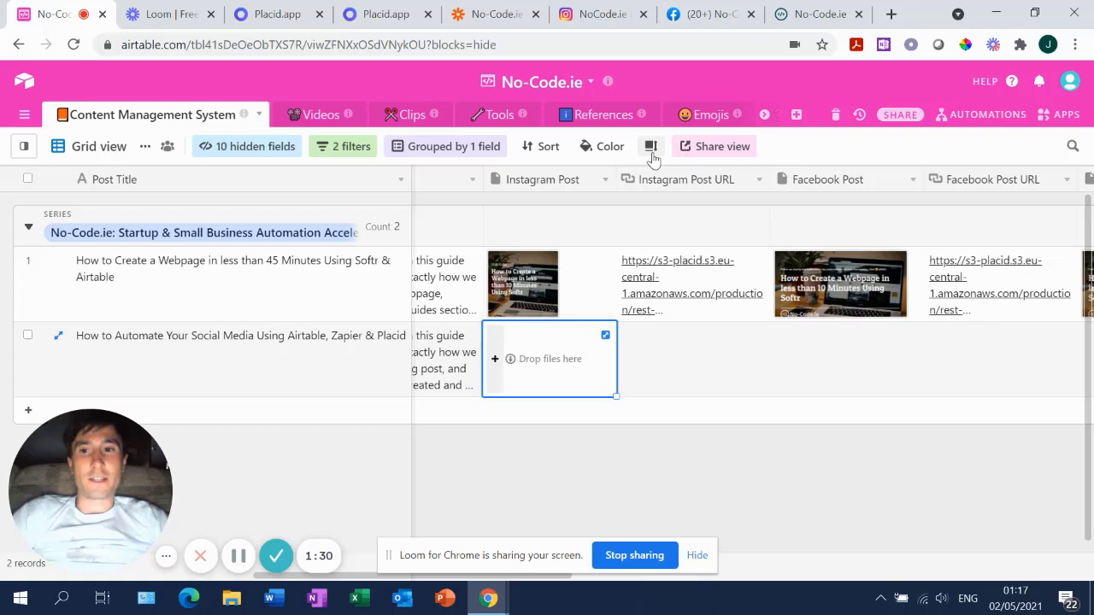
Step: Review the record's source fields: Post Title, Blurb, Image, Post to Webpage? and Tools
key(Left)
key(Left)
key(Left)
key(Left)
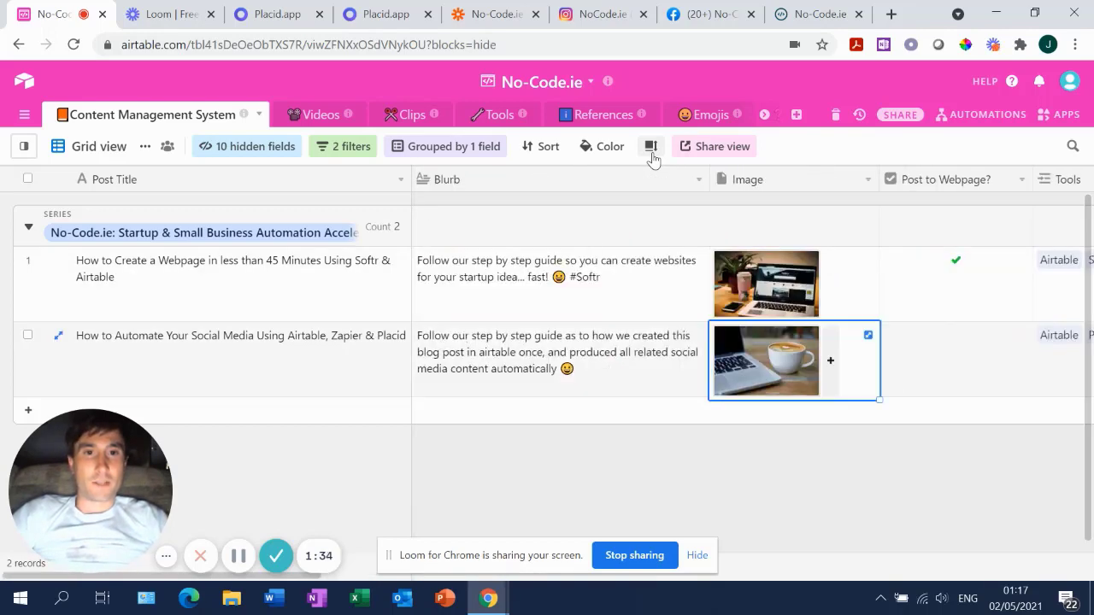
key(Left)
key(Left)
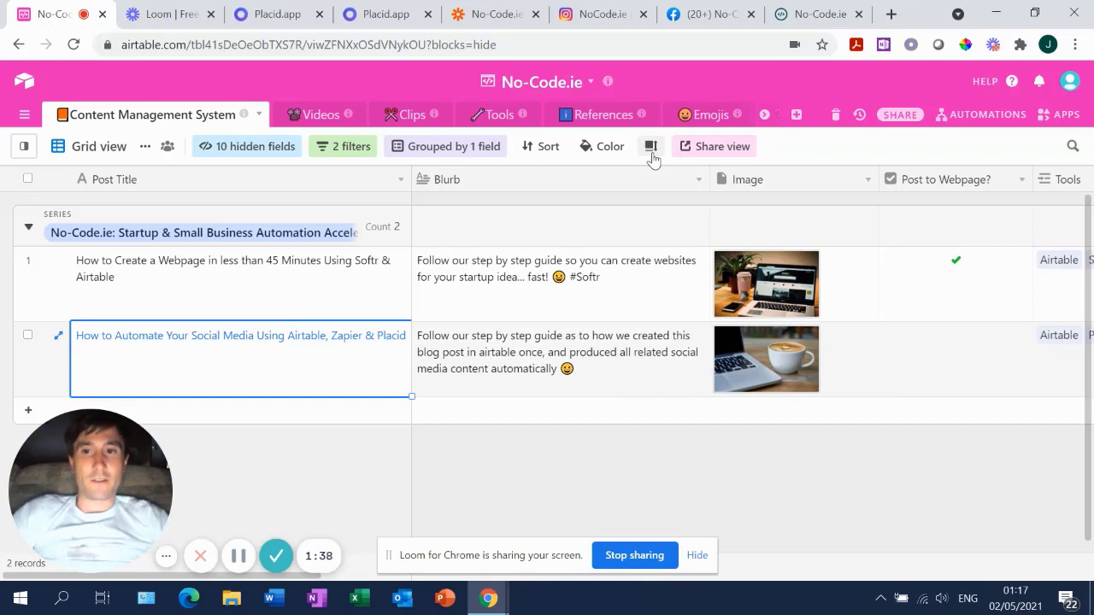
key(Right)
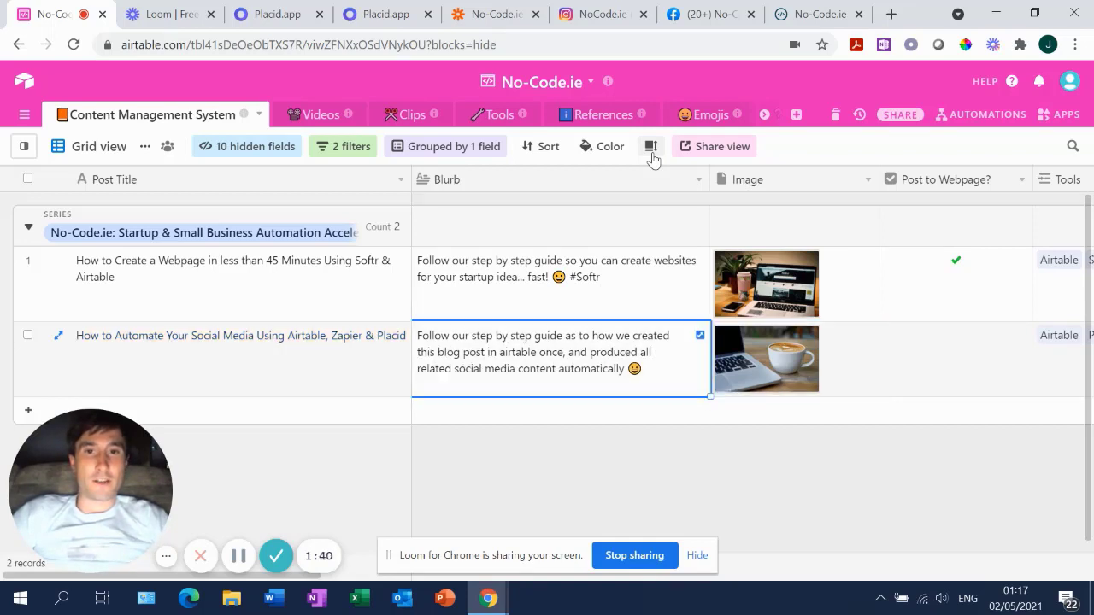
key(Right)
key(Right)
key(Right)
key(Right)
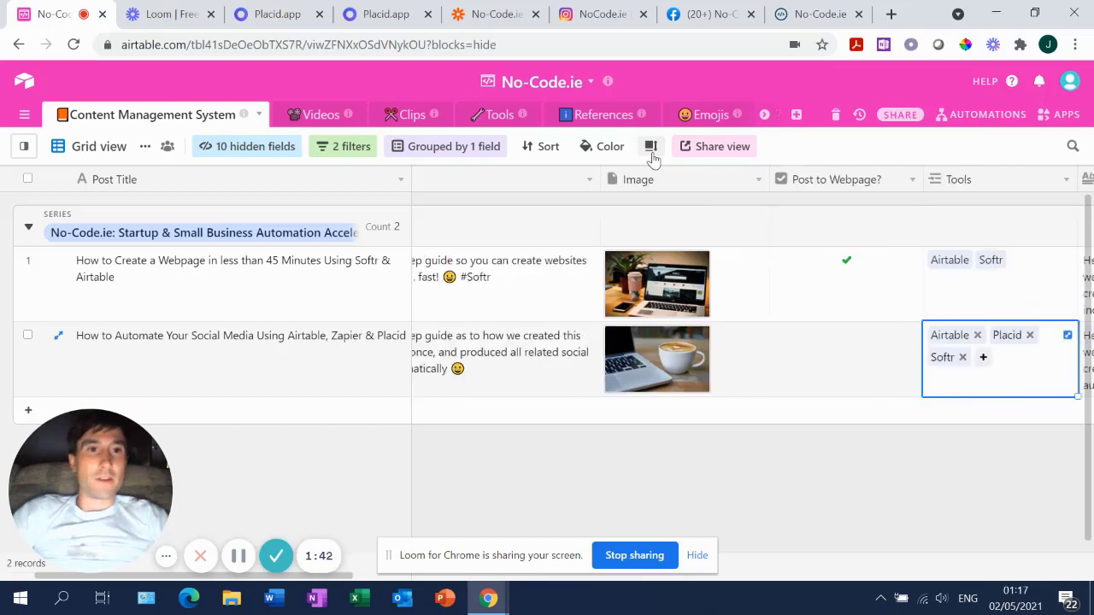
key(Left)
key(Left)
key(Left)
key(Left)
key(Left)
key(Right)
key(Right)
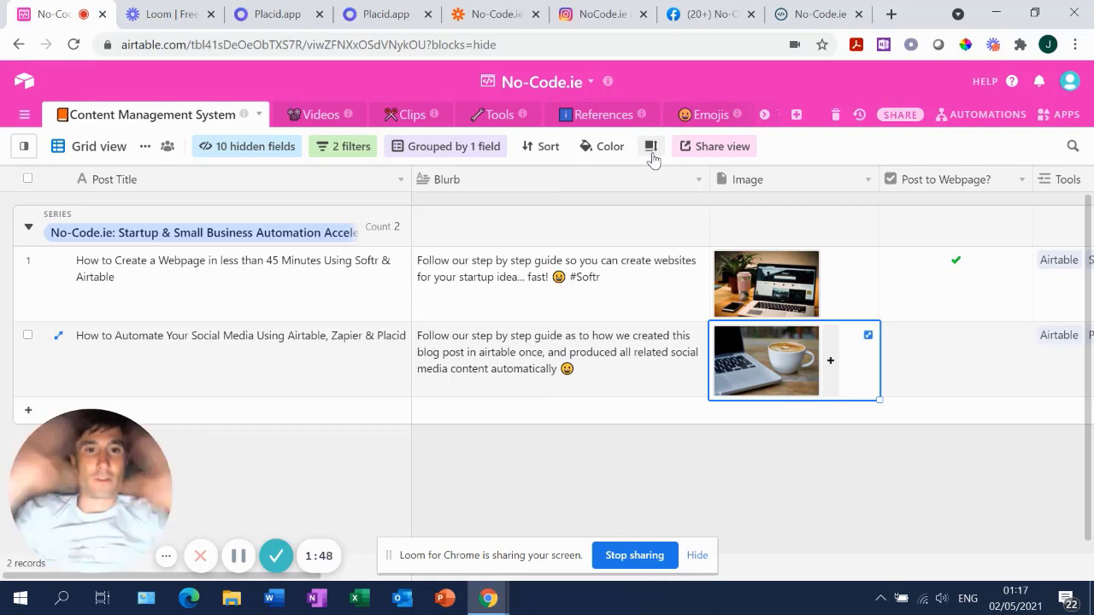
key(Right)
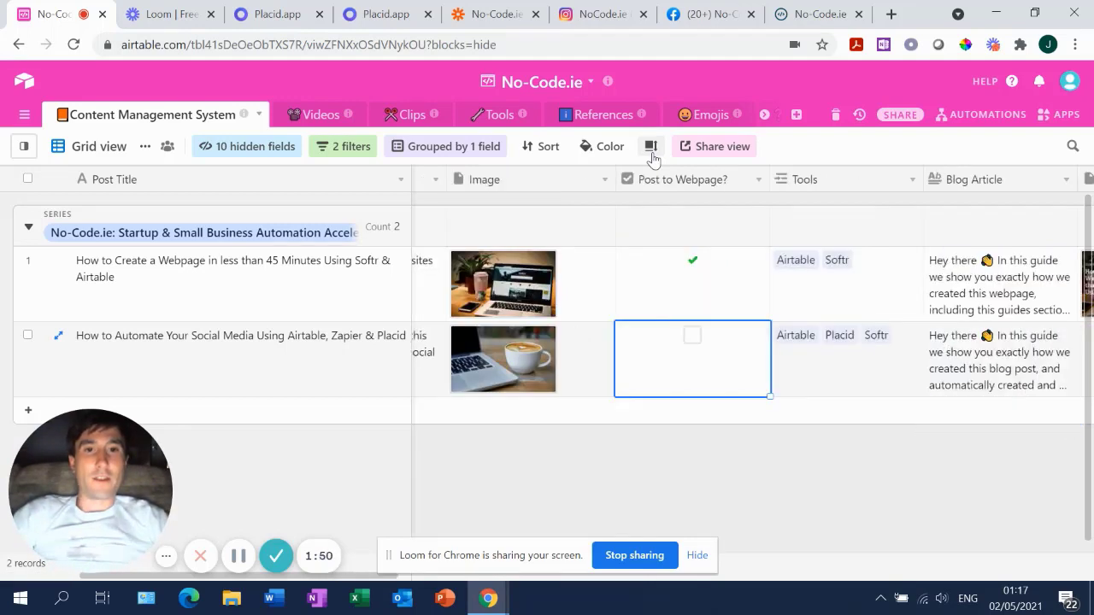
key(Left)
key(Left)
key(Left)
key(Right)
key(Right)
key(Left)
key(Left)
key(Right)
key(Right)
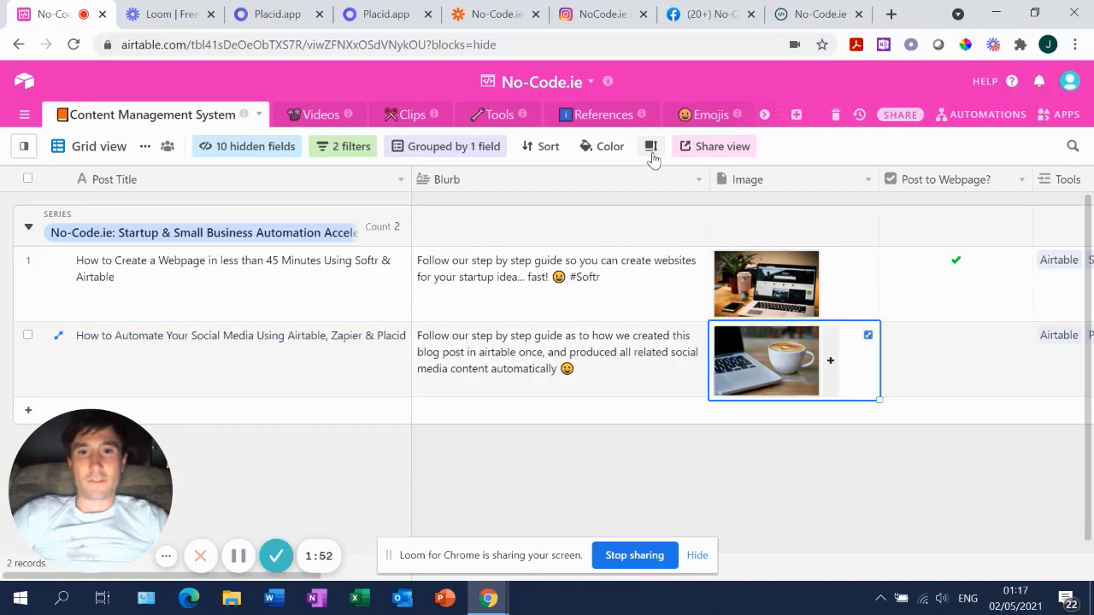
Step: Review the record's fields from Blog Article through the Instagram and Facebook post images and their URLs
key(Left)
key(Left)
key(Right)
key(Right)
key(Right)
key(Right)
key(Right)
key(Right)
key(Right)
key(Right)
key(Right)
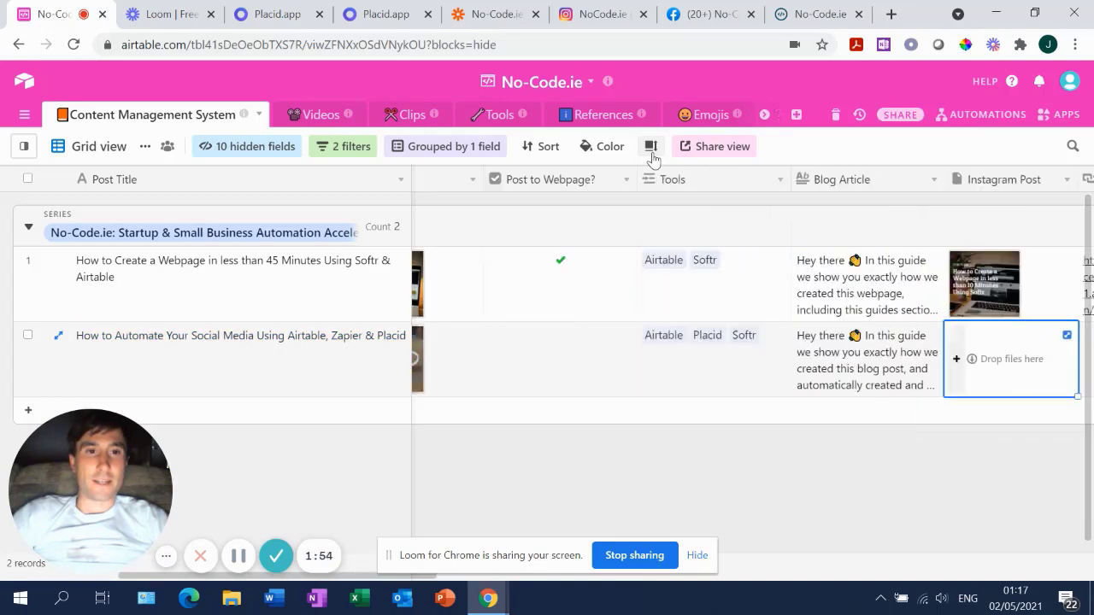
key(Left)
key(Left)
key(Left)
key(Left)
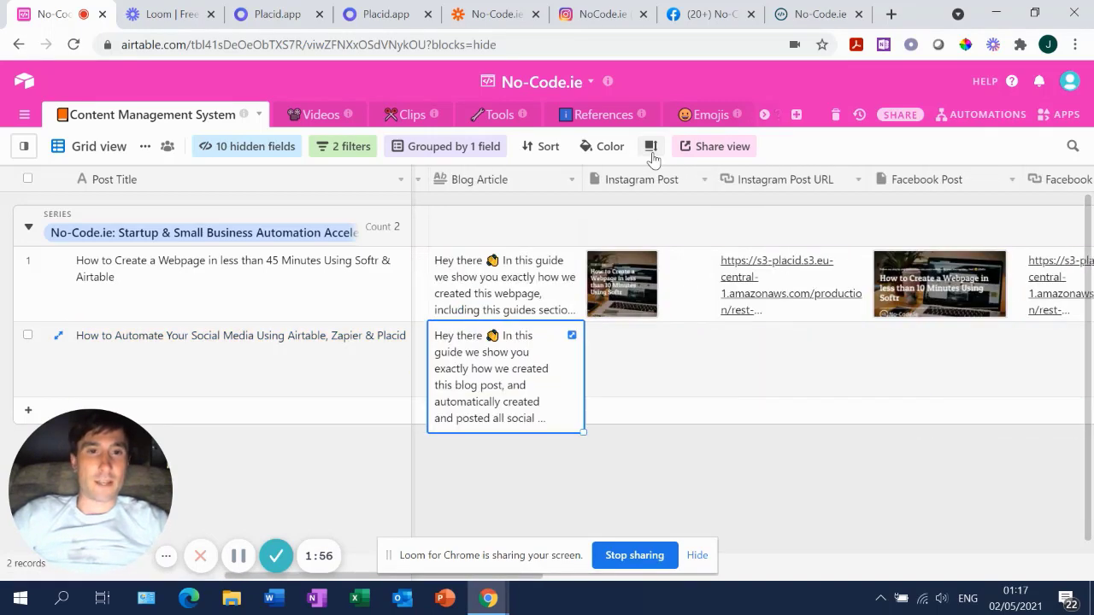
key(Right)
key(Right)
key(Right)
key(Right)
key(Left)
key(Left)
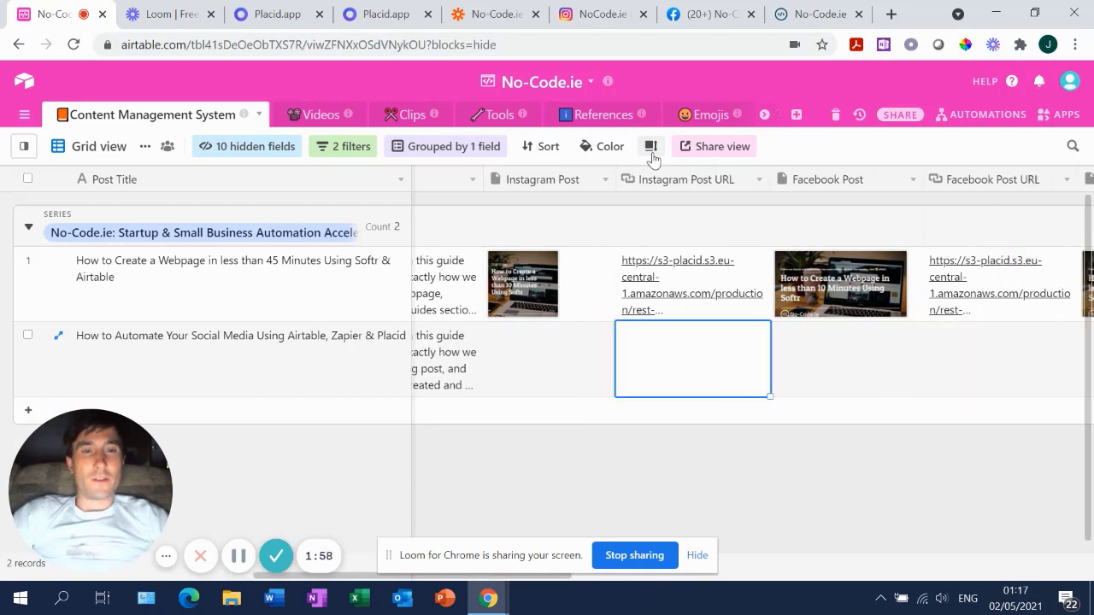
key(Right)
key(Right)
key(Left)
key(Left)
key(Right)
key(Right)
key(Right)
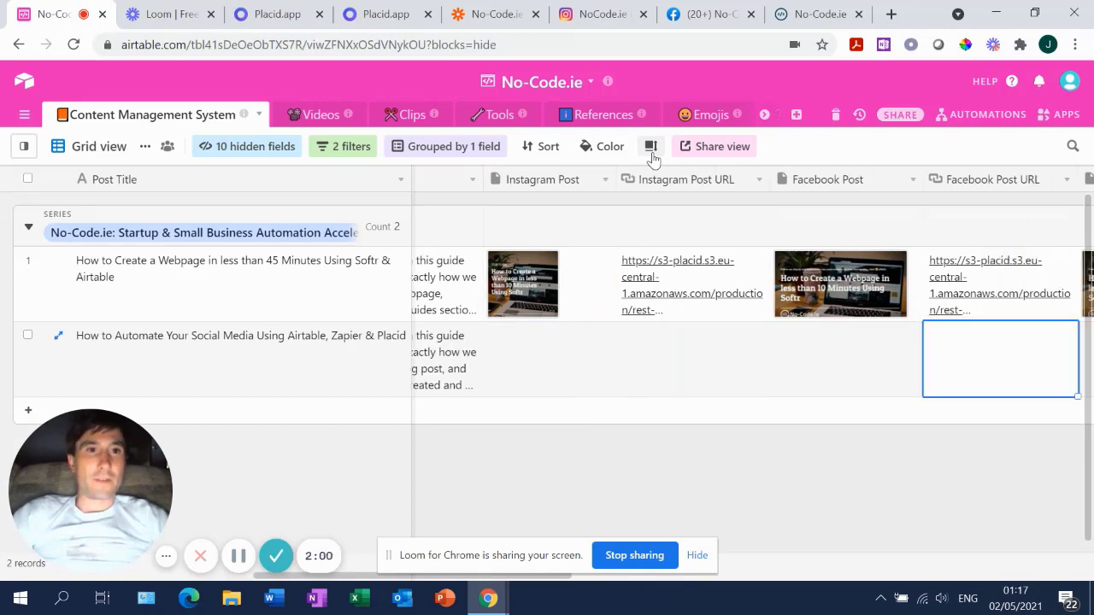
key(Left)
key(Left)
key(Left)
key(Left)
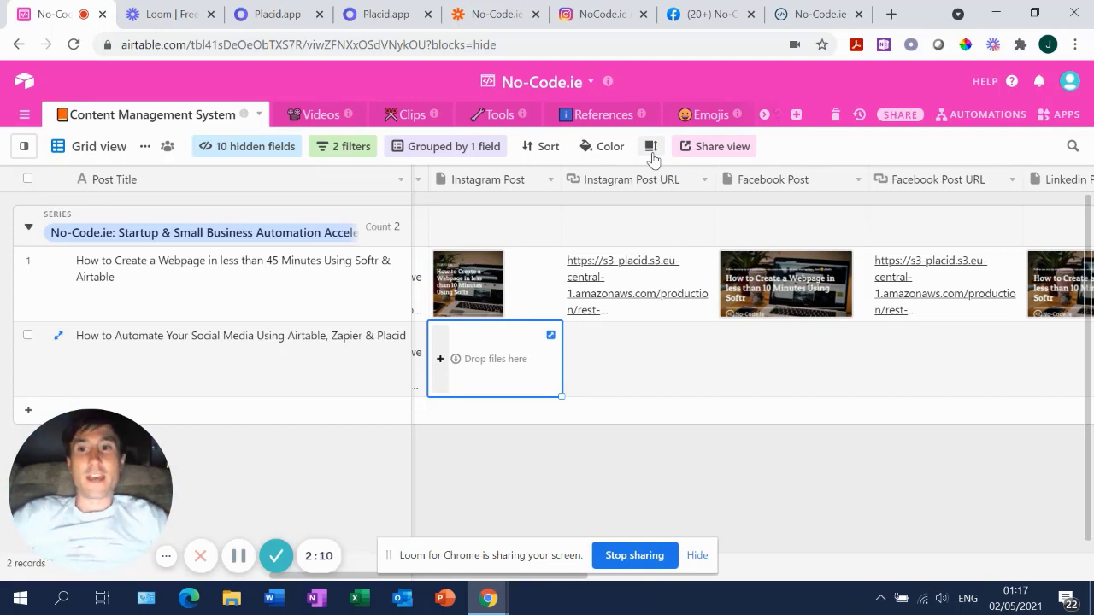
Step: Examine the record's Linkedin, Social:Title and Social:Image fields, ending on the Post to Social Accounts? checkbox
key(Right)
key(Right)
key(Right)
key(Right)
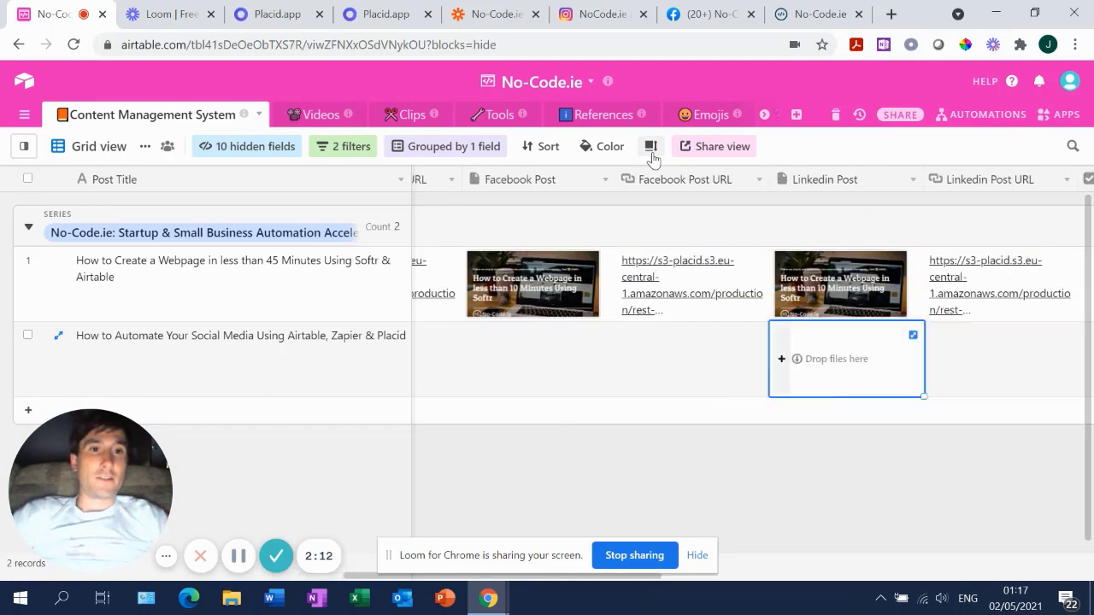
key(Left)
key(Left)
key(Right)
key(Right)
key(Right)
key(Right)
key(Right)
key(Right)
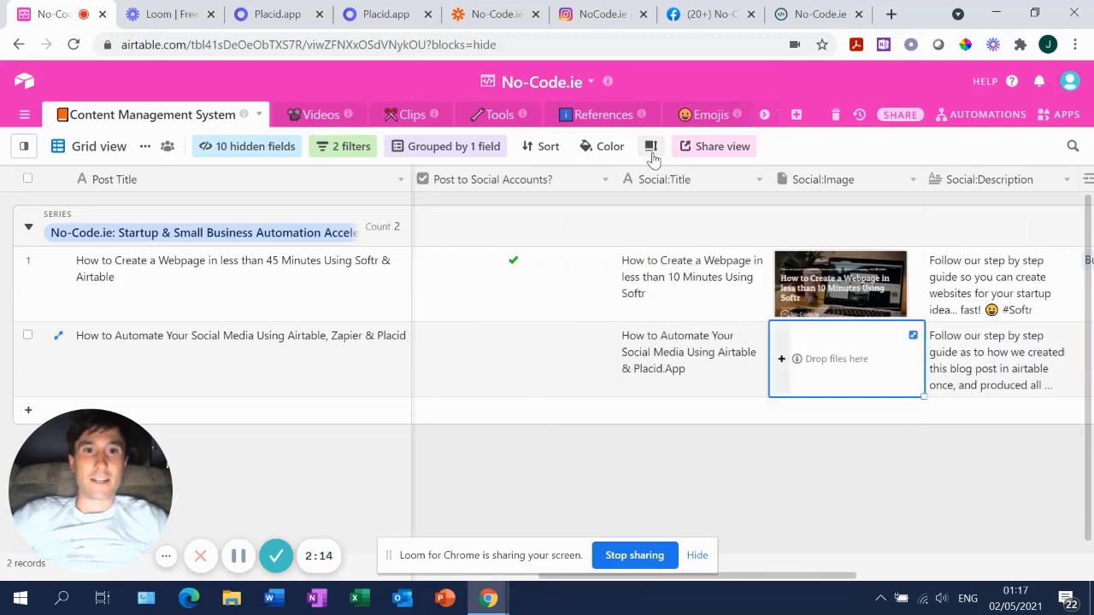
key(Left)
key(Left)
key(Left)
key(Right)
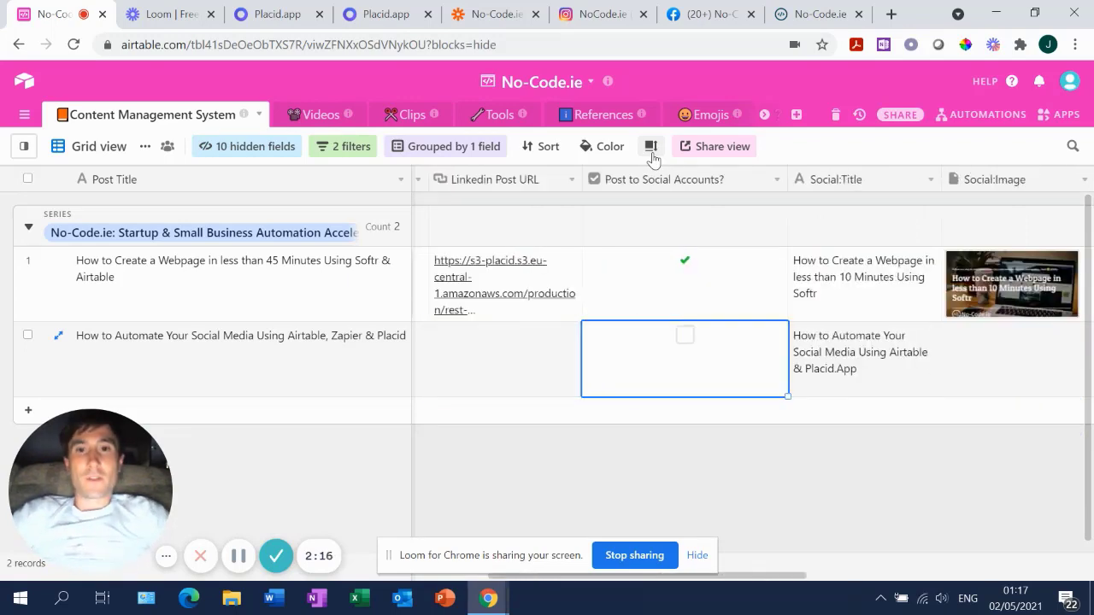
key(Left)
key(Left)
key(Left)
key(Left)
key(Right)
key(Right)
key(Right)
key(Left)
key(Left)
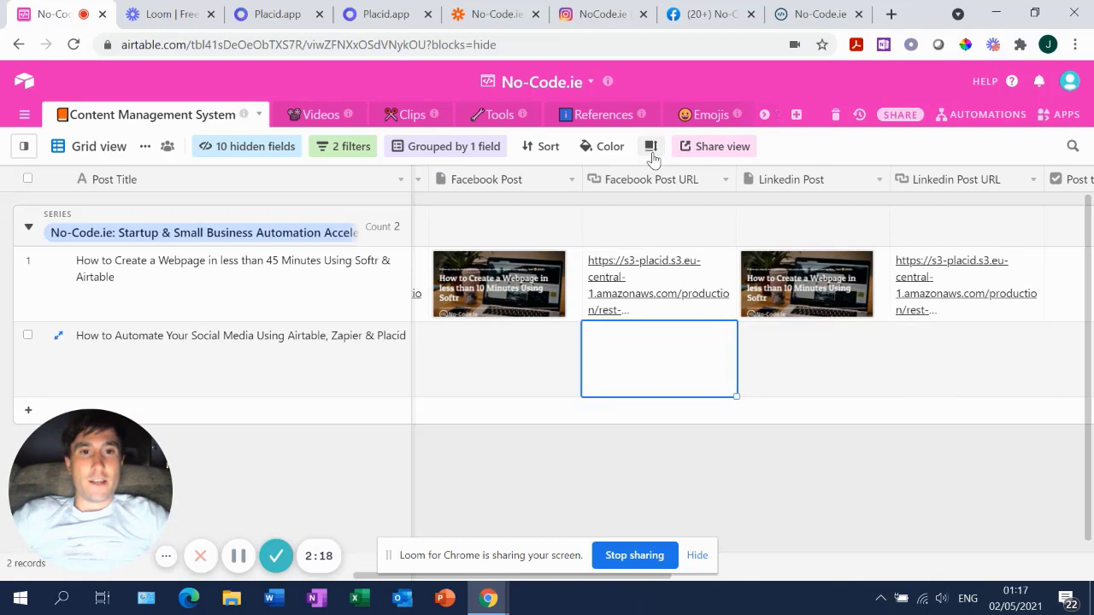
key(Left)
key(Left)
key(Left)
key(Right)
key(Right)
key(Right)
key(Right)
key(Right)
key(Right)
key(Right)
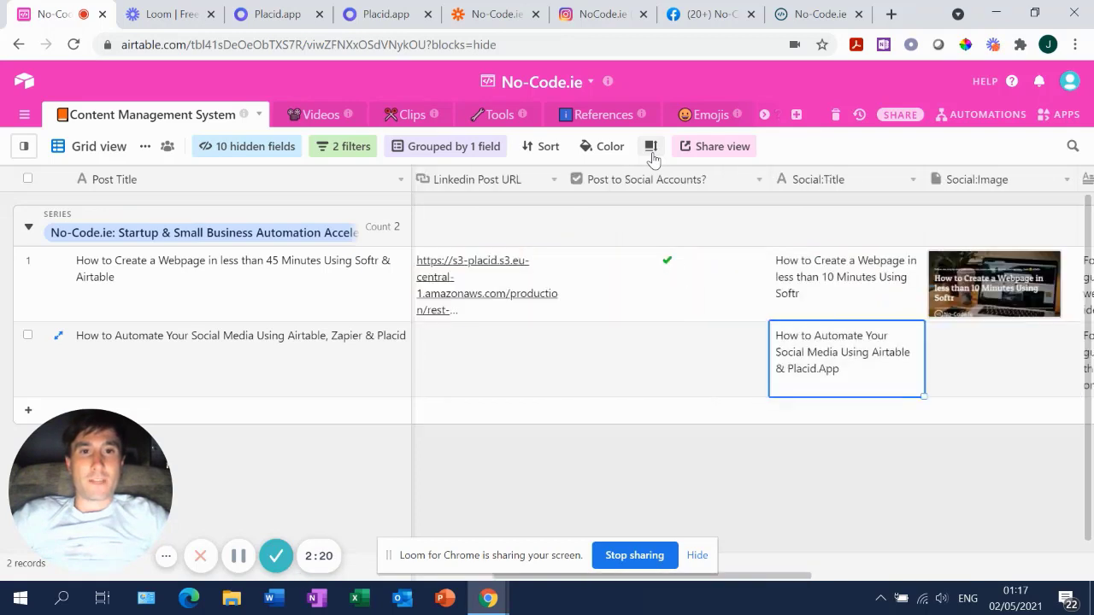
key(Left)
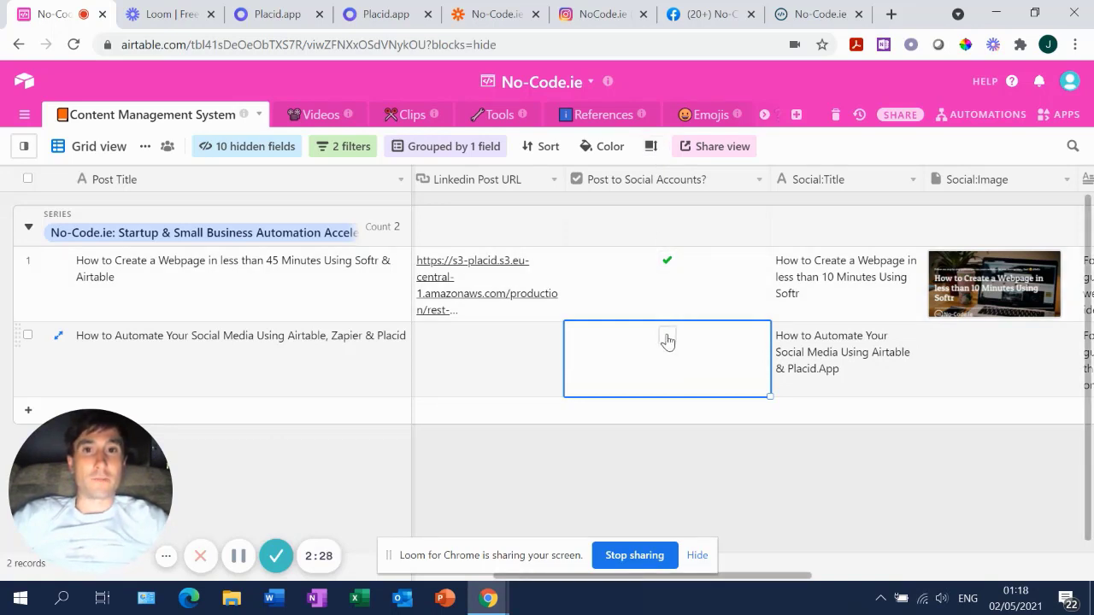
Step: Examine the record's Videos, Video (from Videos) and YouTube URL fields, and return to its Post Title
key(Right)
key(Right)
key(Right)
key(Right)
key(Right)
key(Right)
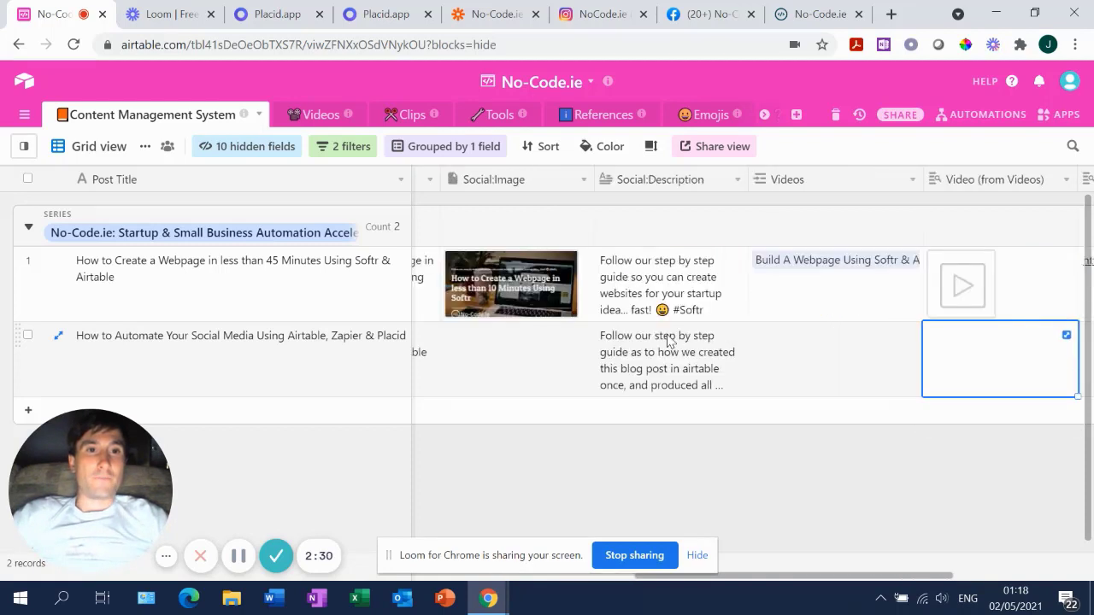
key(Left)
key(Left)
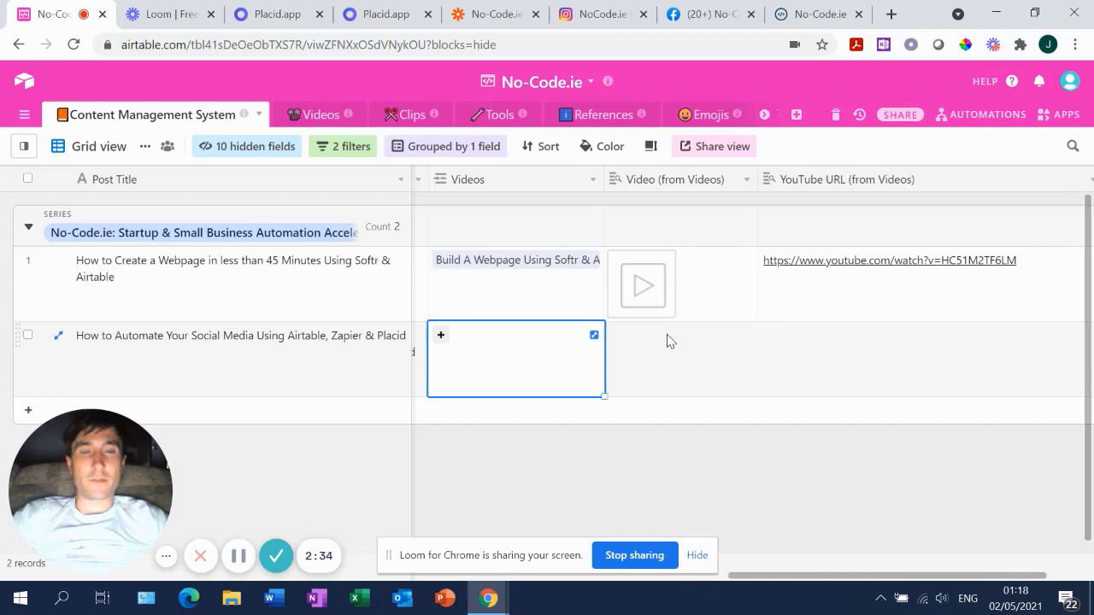
key(Right)
key(Right)
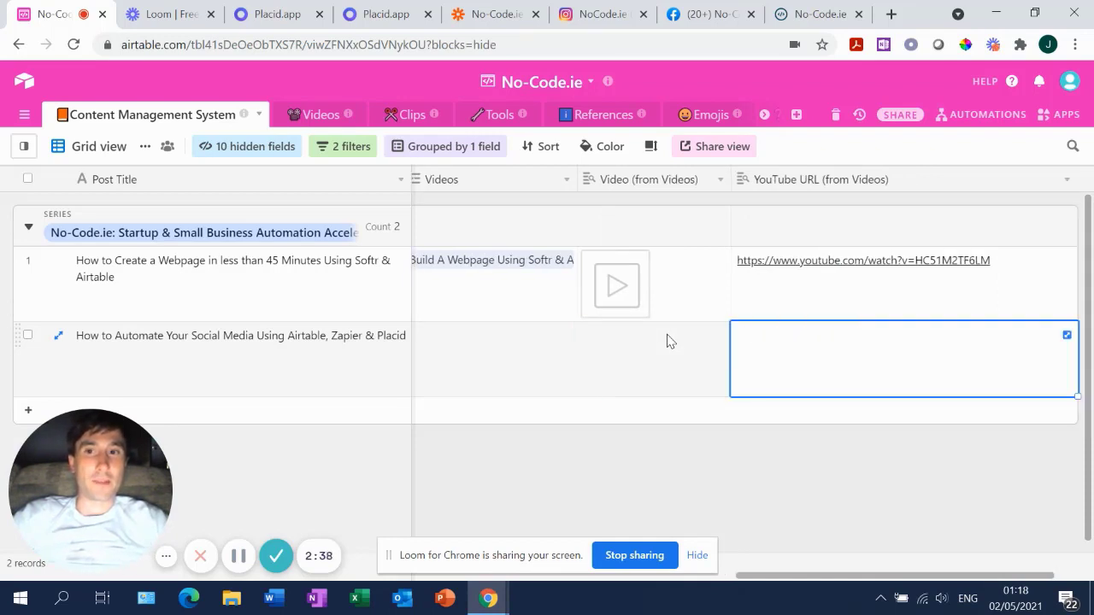
key(Left)
key(Left)
key(Left)
key(Left)
key(Left)
key(Left)
key(Left)
key(Left)
key(Left)
key(Left)
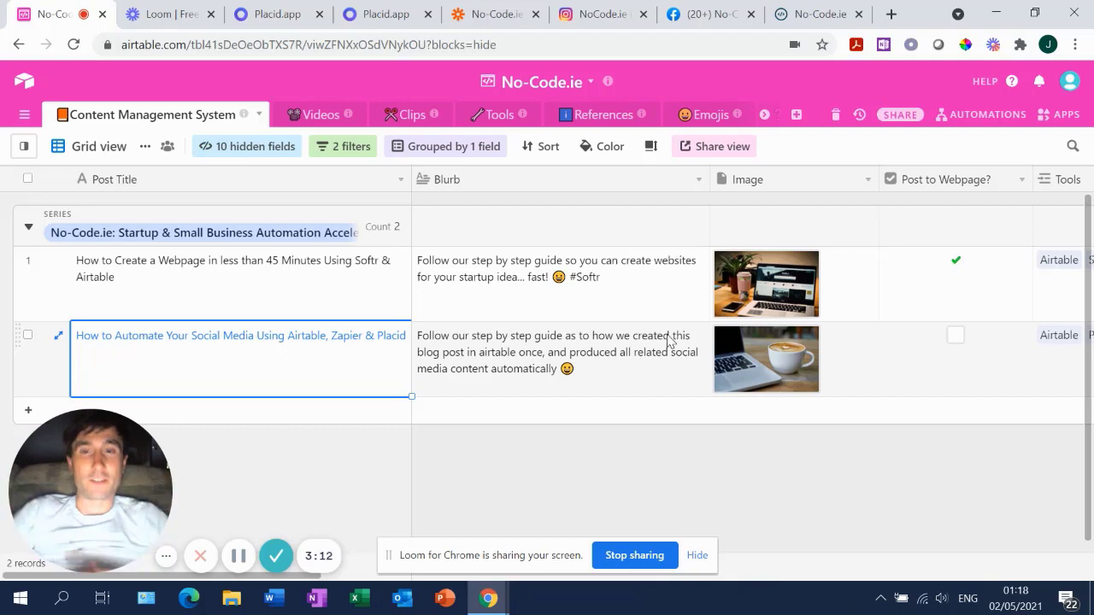
Step: Switch to Placid, open the Social Media Automation project and look through its templates
click(357, 15)
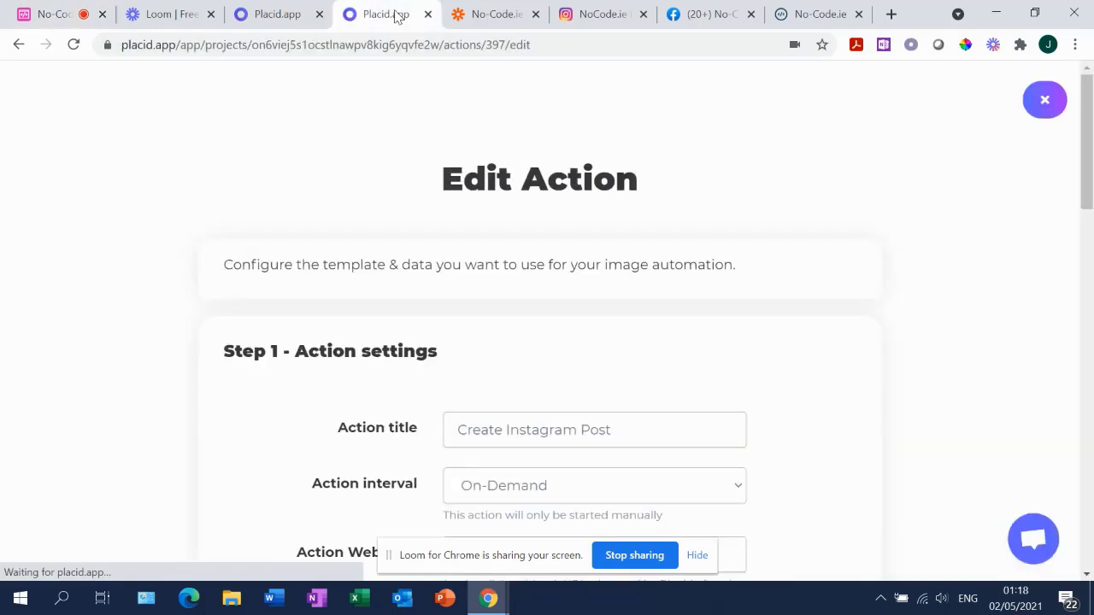
click(270, 17)
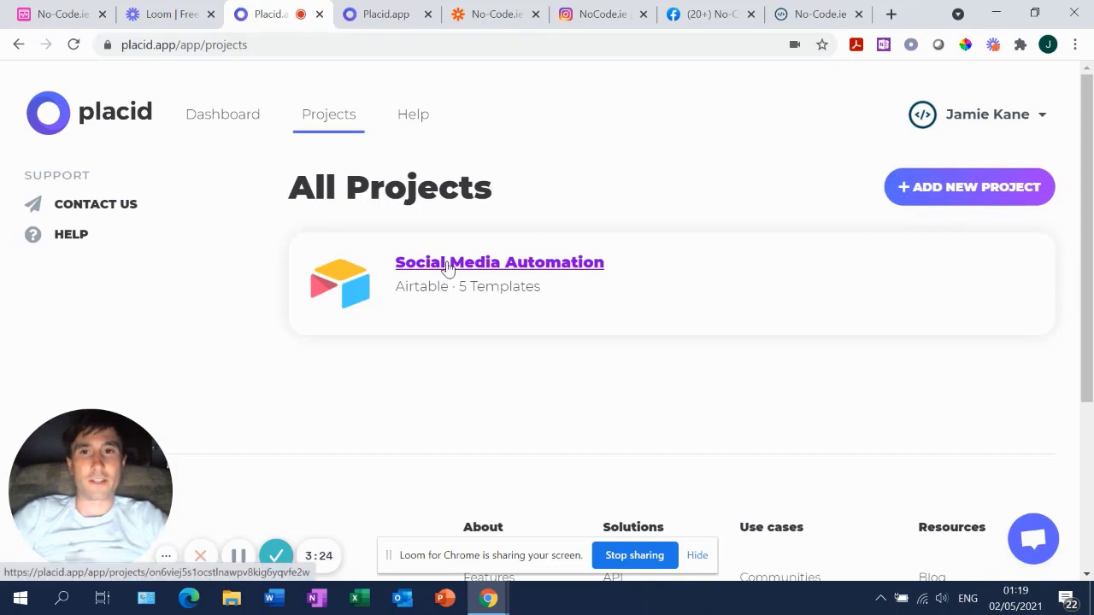
click(444, 264)
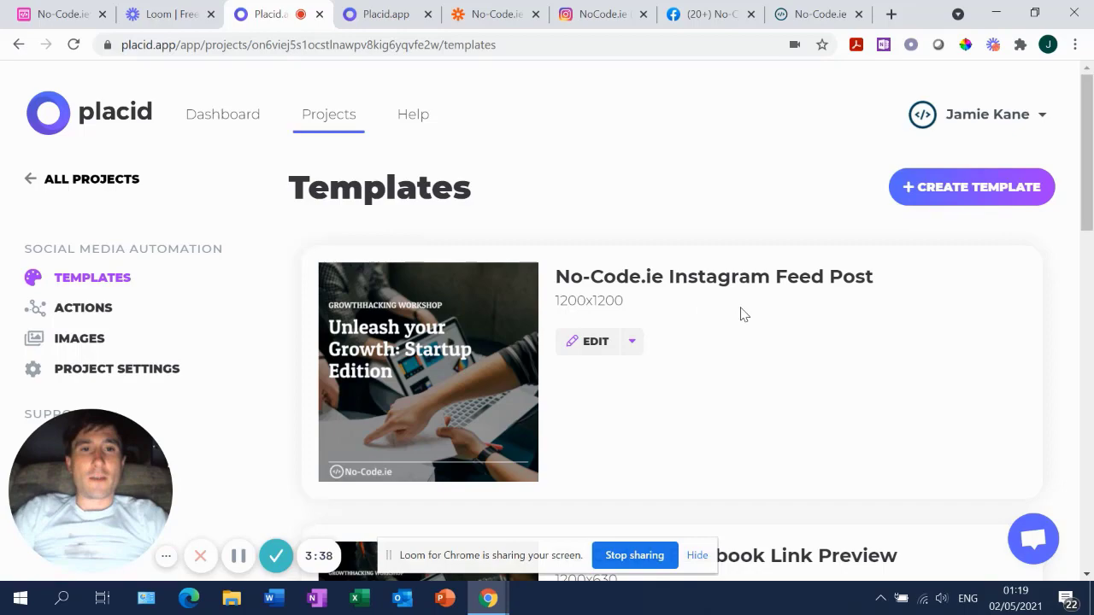
scroll(743, 315, down, 7)
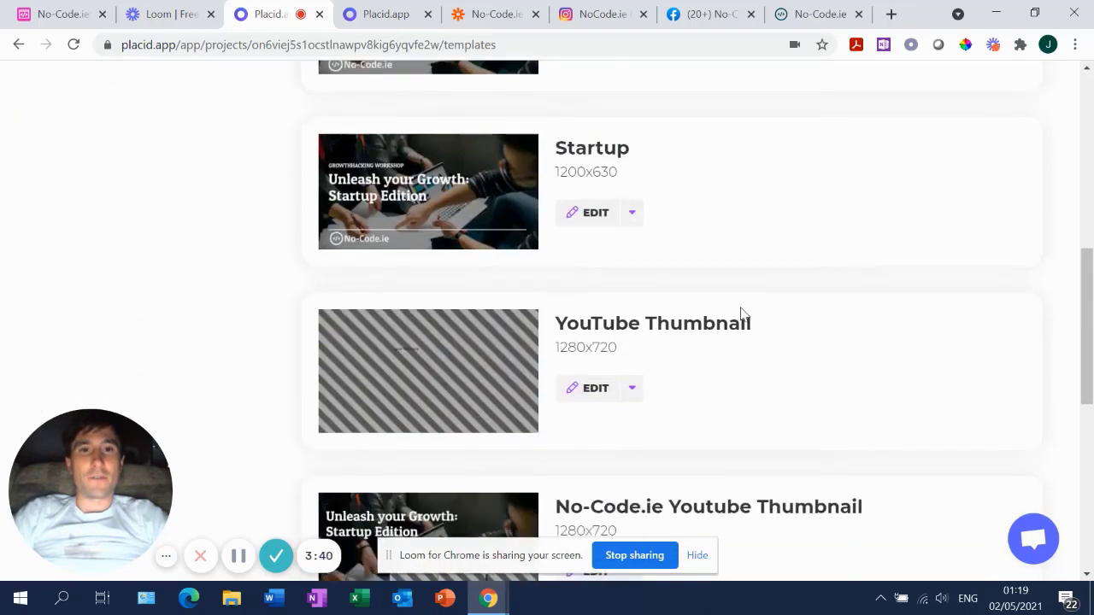
Step: Look through the remaining Placid templates, check the blog post records in Airtable, and return to the No-Code.ie Instagram Feed Post template
scroll(743, 315, up, 3)
scroll(743, 314, down, 5)
scroll(743, 315, down, 2)
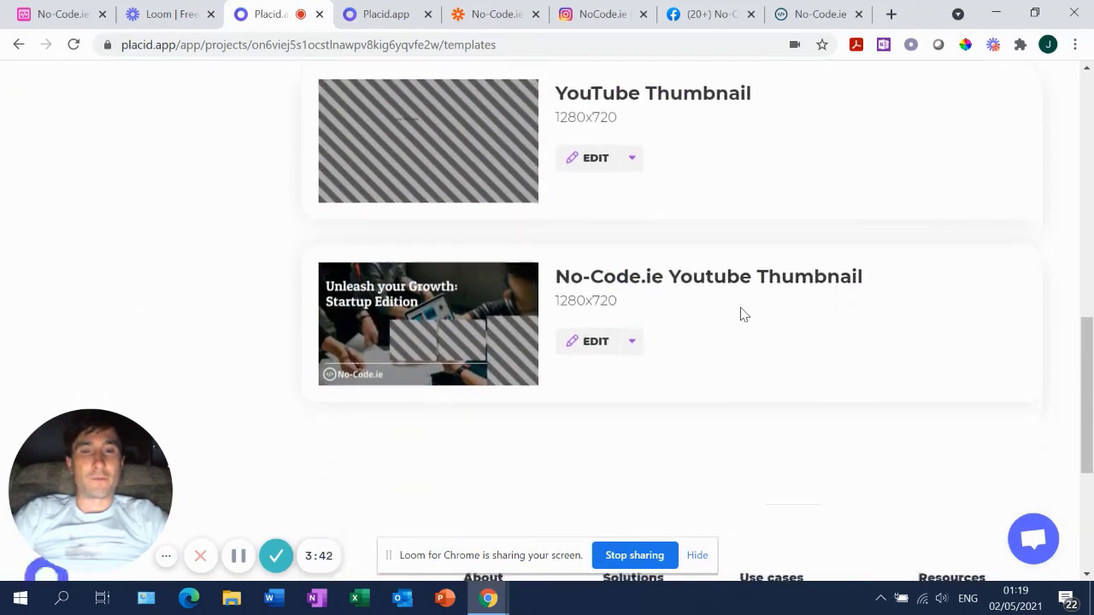
scroll(743, 315, up, 6)
scroll(743, 314, up, 3)
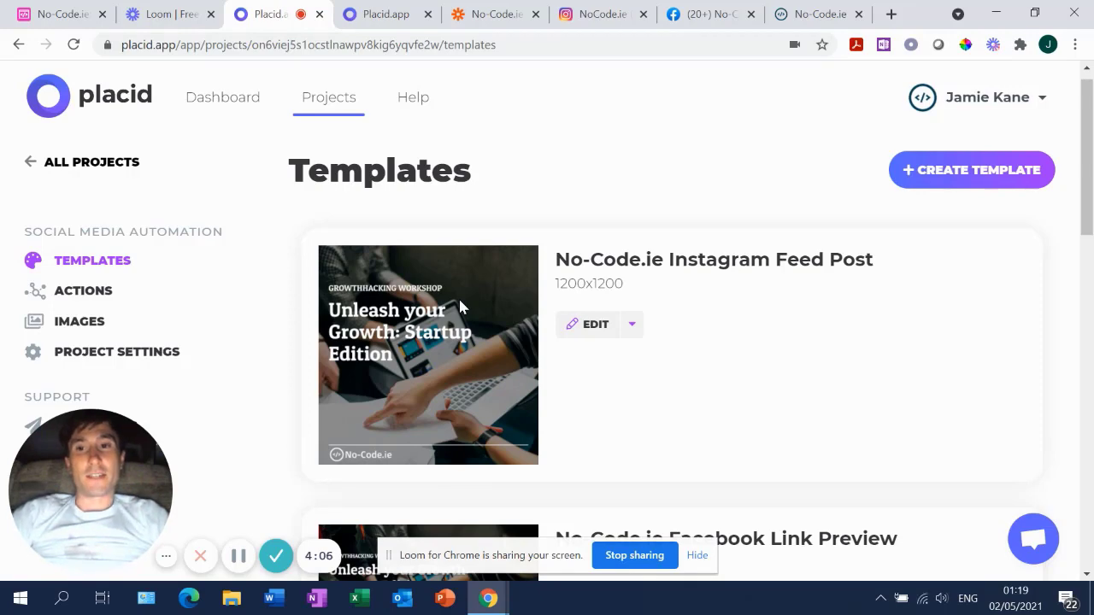
click(56, 14)
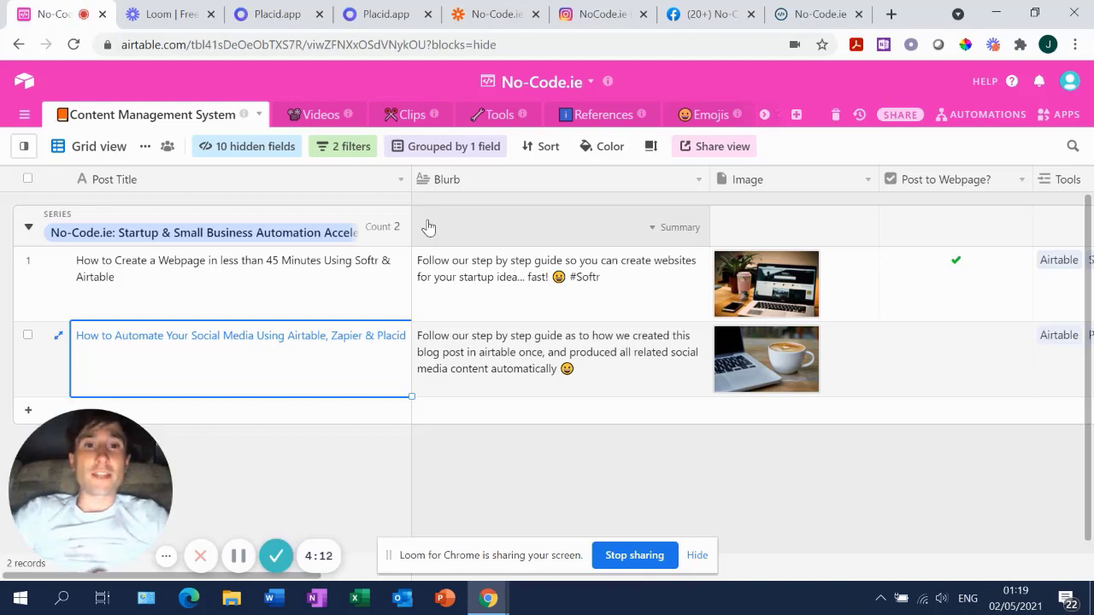
click(352, 23)
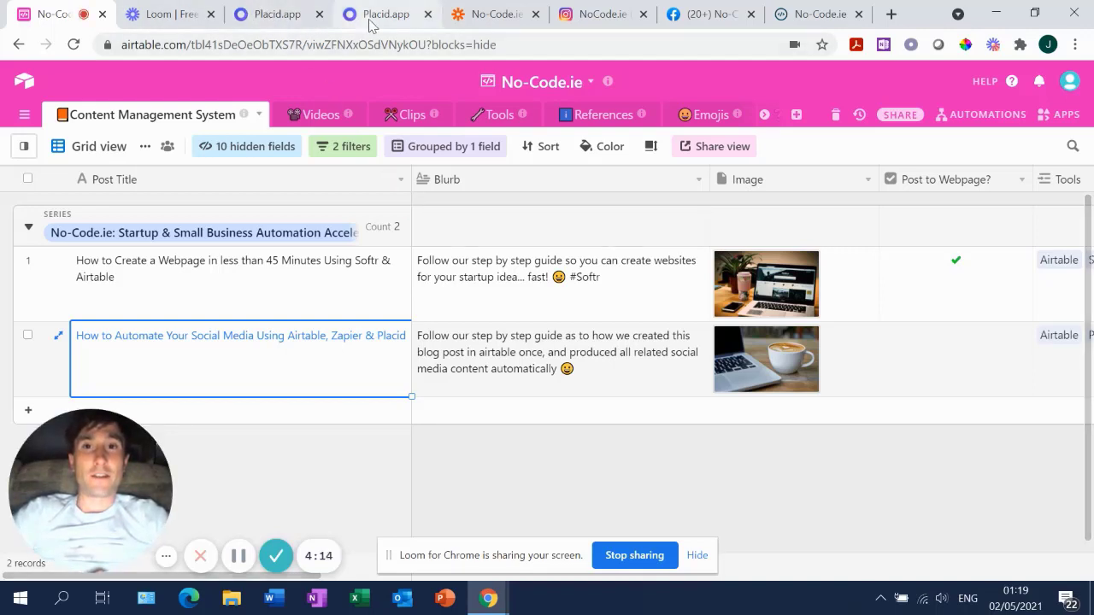
click(285, 16)
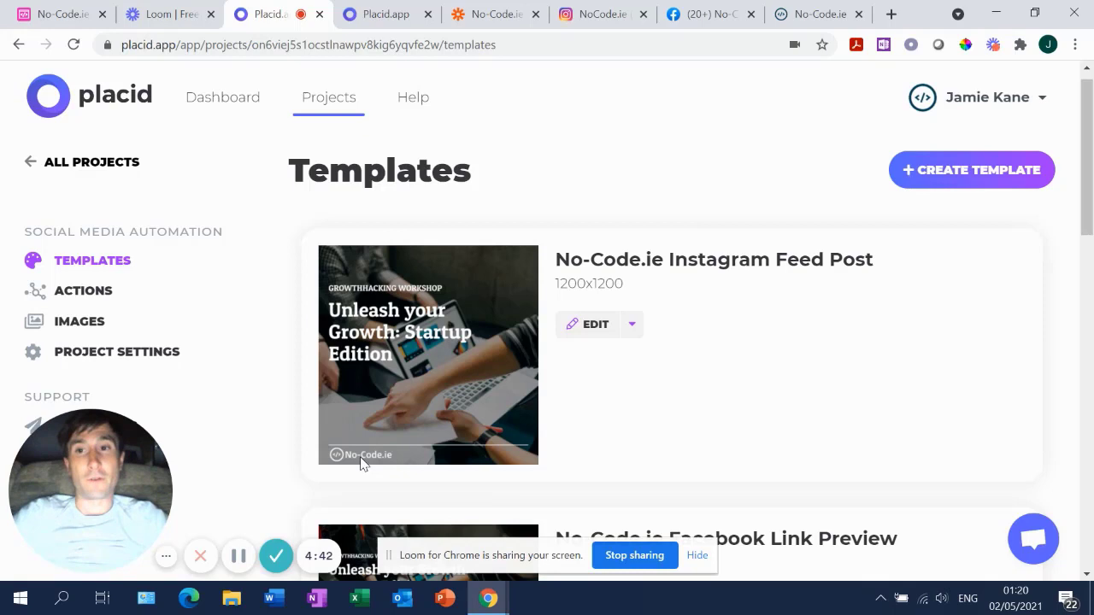
Step: Open the project's Actions and compare the Create Instagram Post action with the Content Management System table in Airtable
click(70, 294)
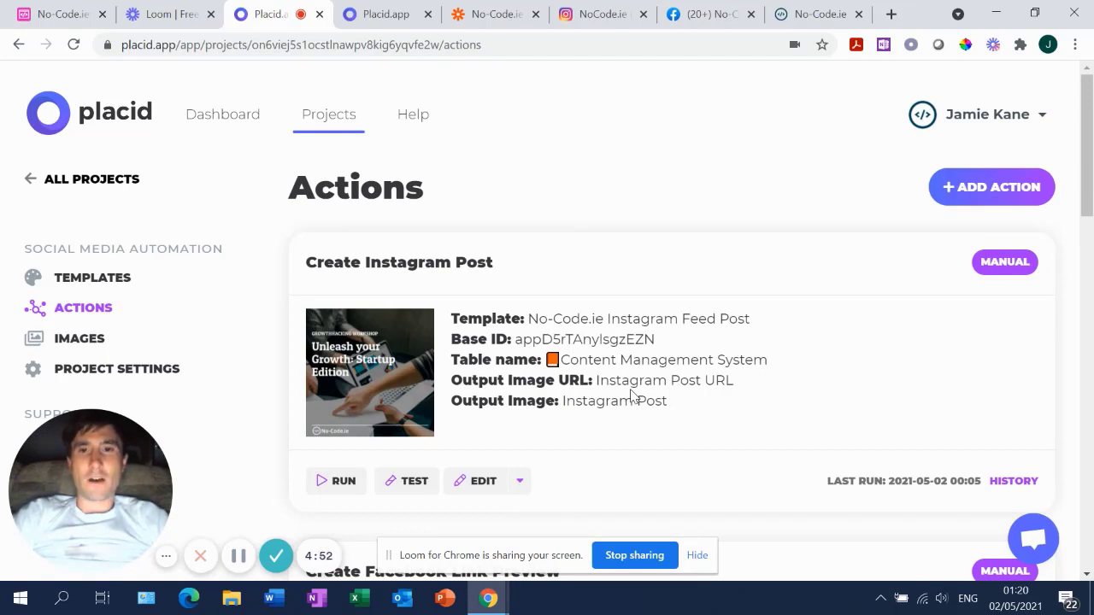
click(64, 14)
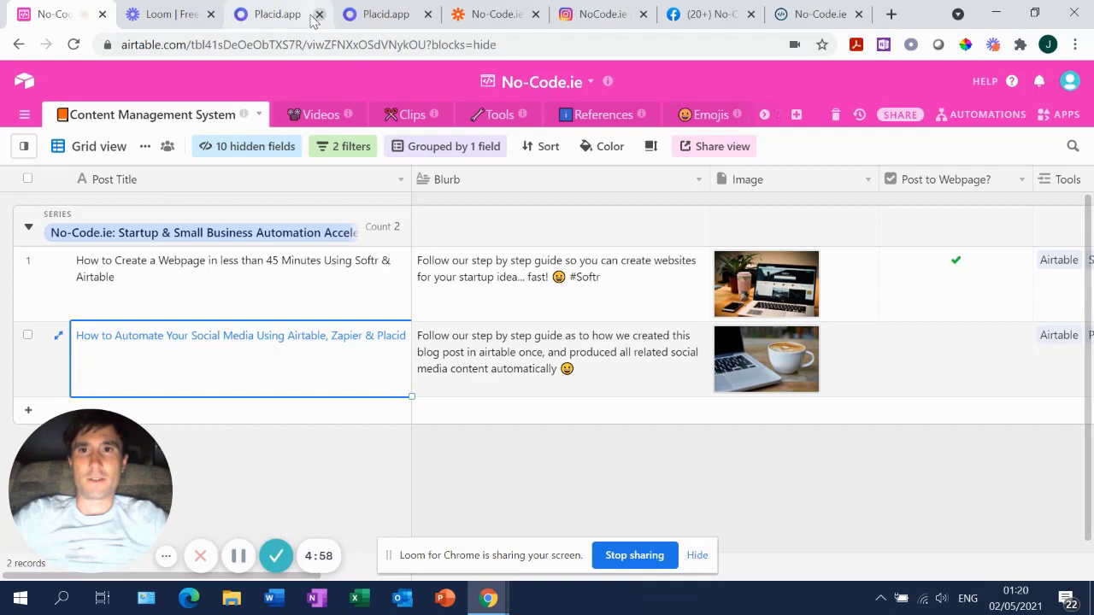
click(283, 14)
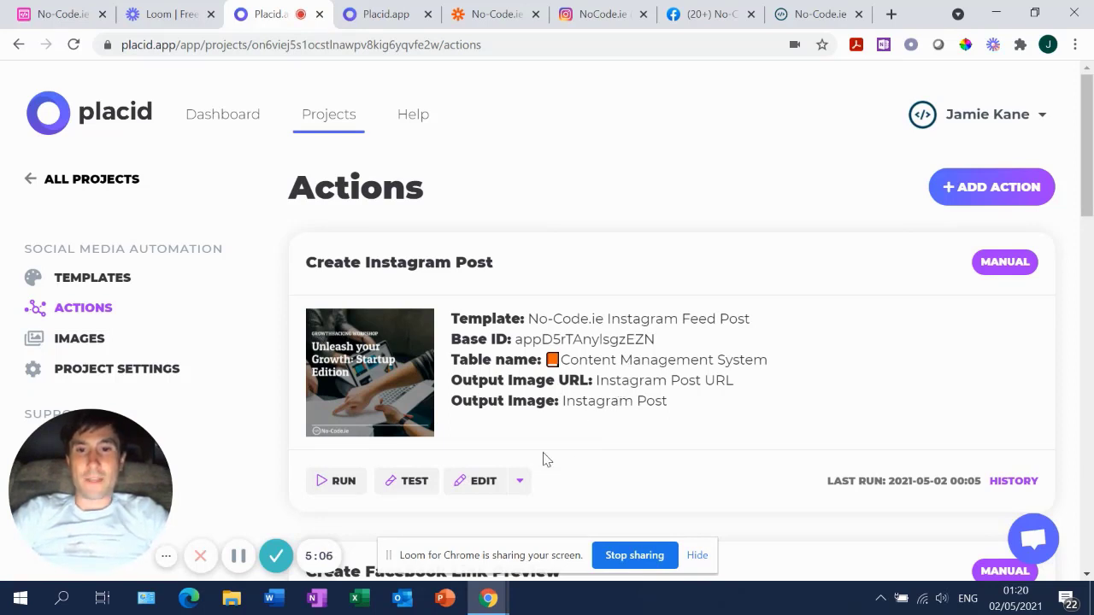
Step: Review the Create Instagram Post action's title, interval and webhook settings in Placid, checking against the Airtable records and the actions list
click(380, 19)
scroll(782, 368, down, 3)
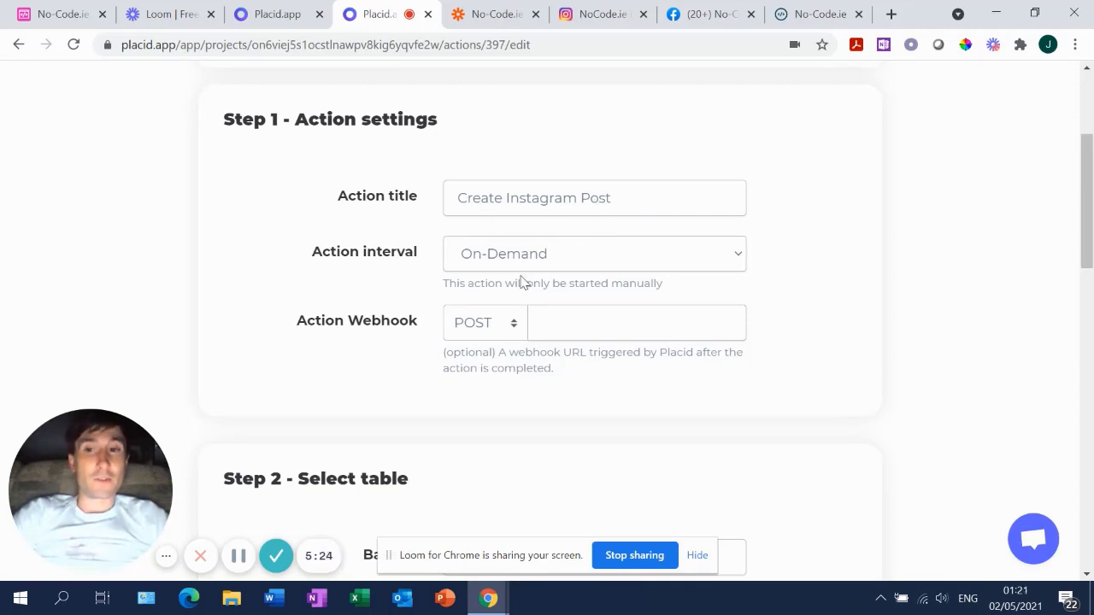
click(41, 6)
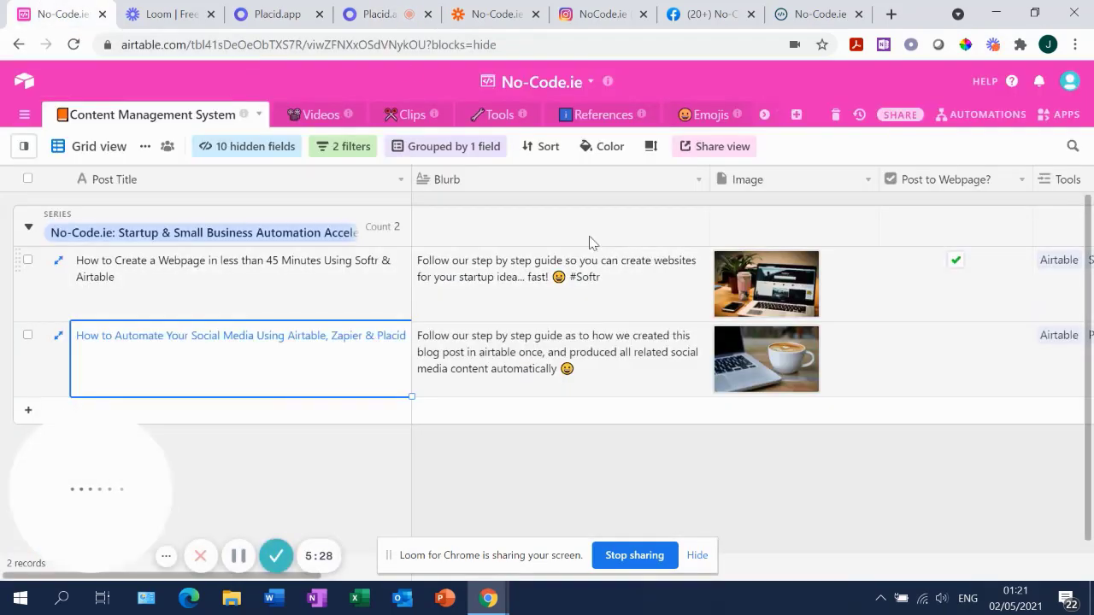
click(273, 14)
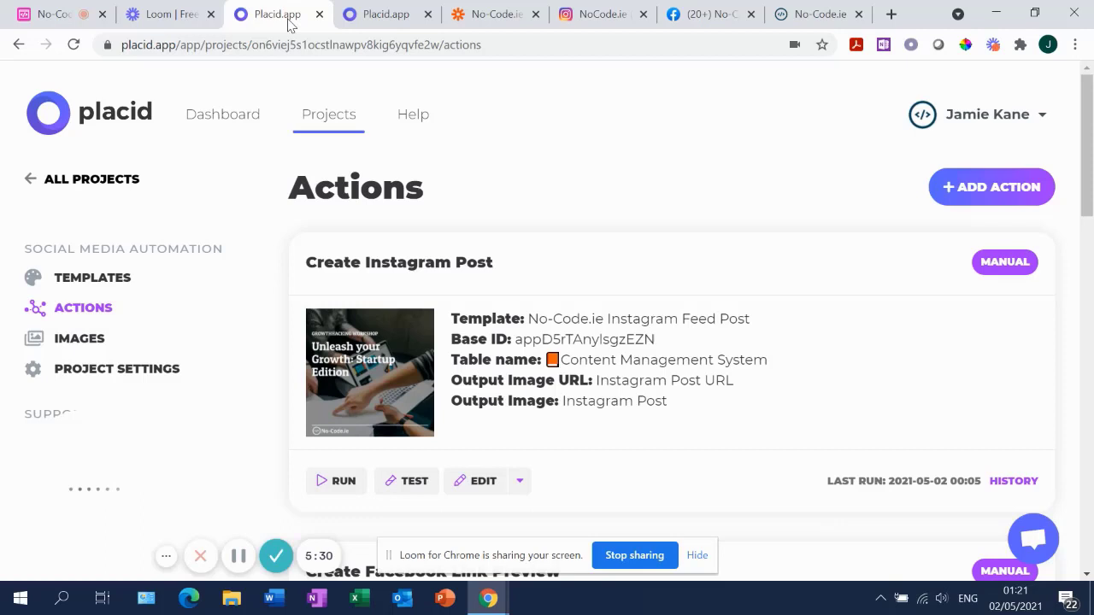
click(389, 15)
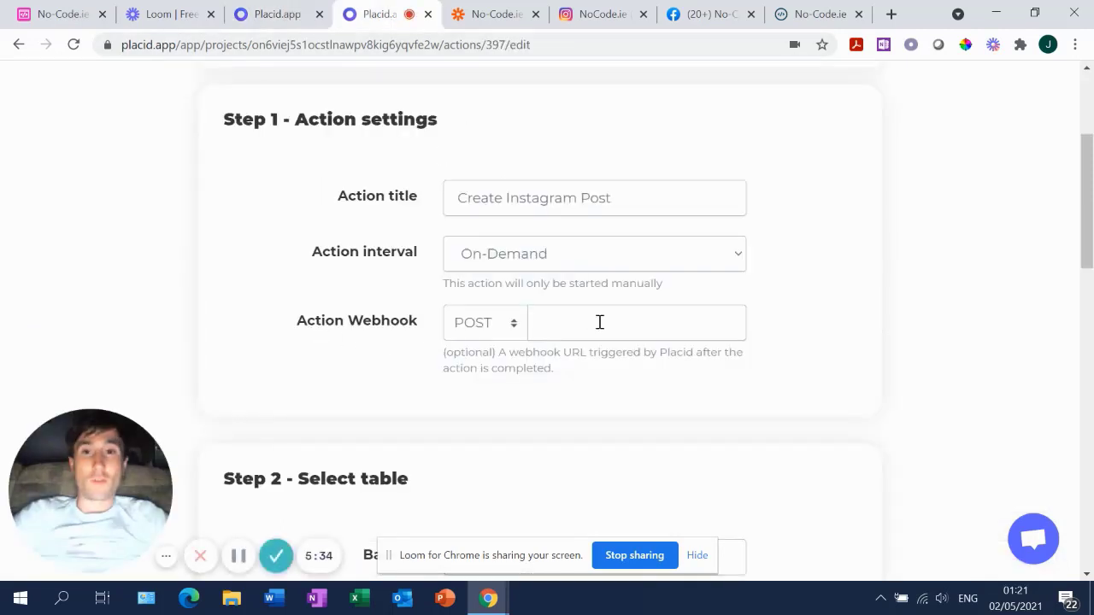
Step: Review the action's Base ID and Table name, matching the table name against the name of Airtable's Content Management System table
scroll(599, 322, down, 2)
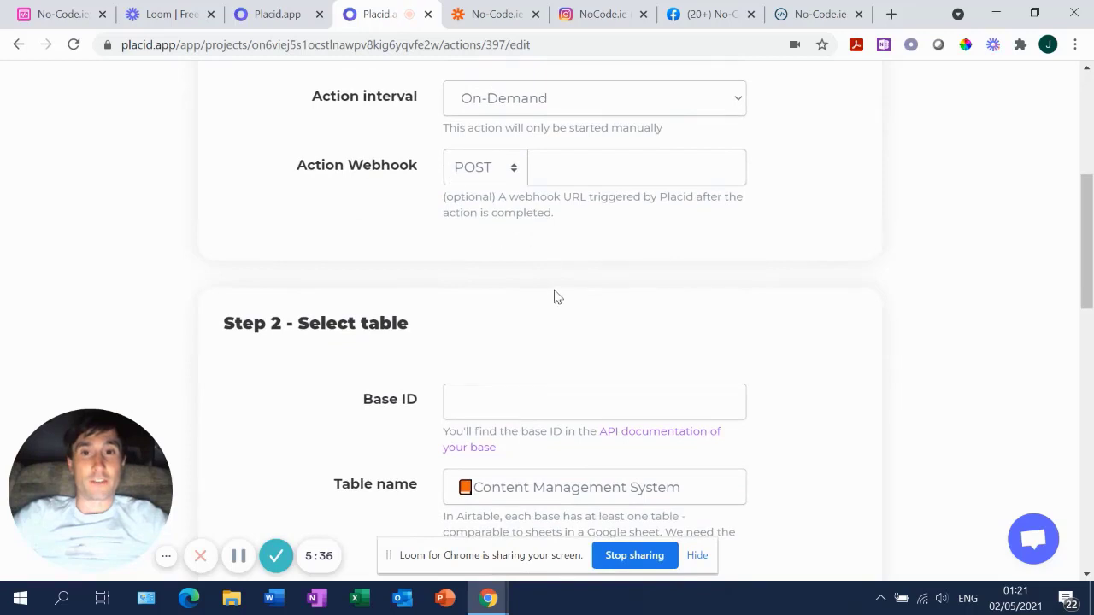
scroll(559, 324, down, 2)
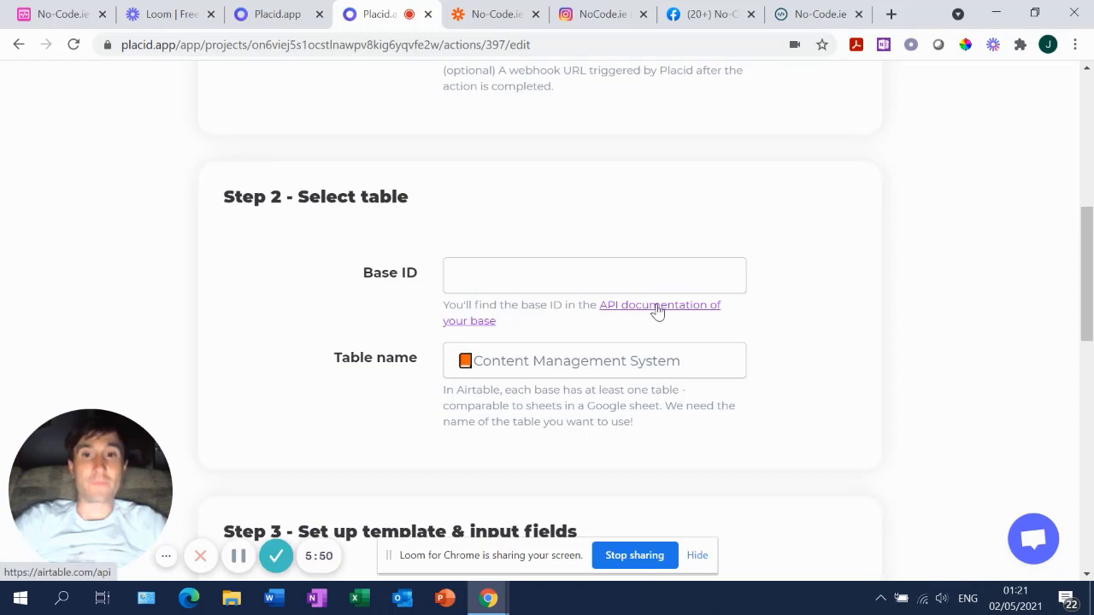
click(519, 362)
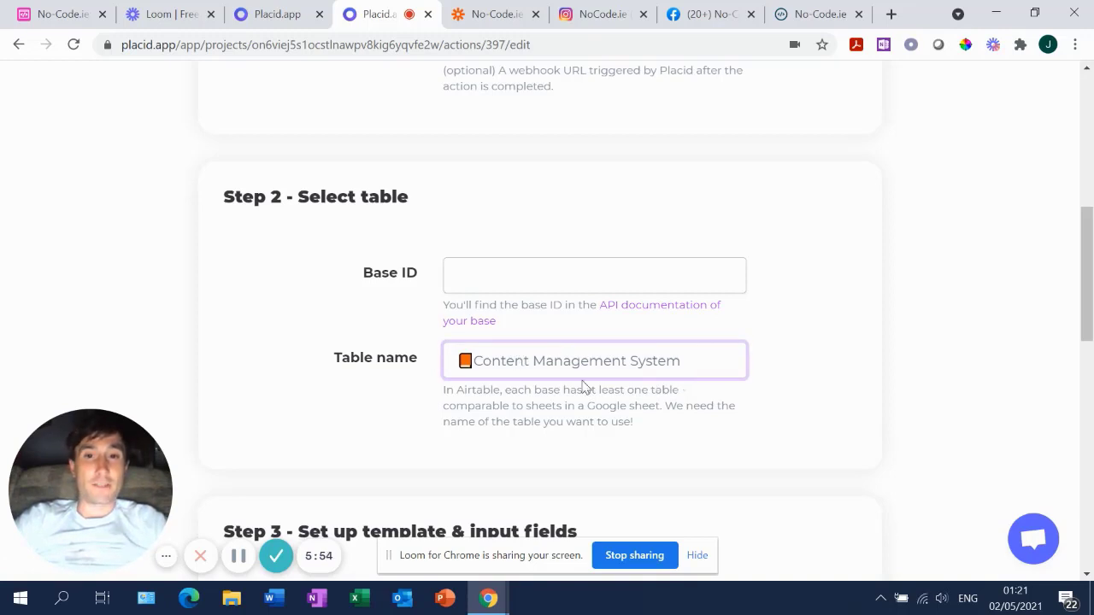
click(53, 16)
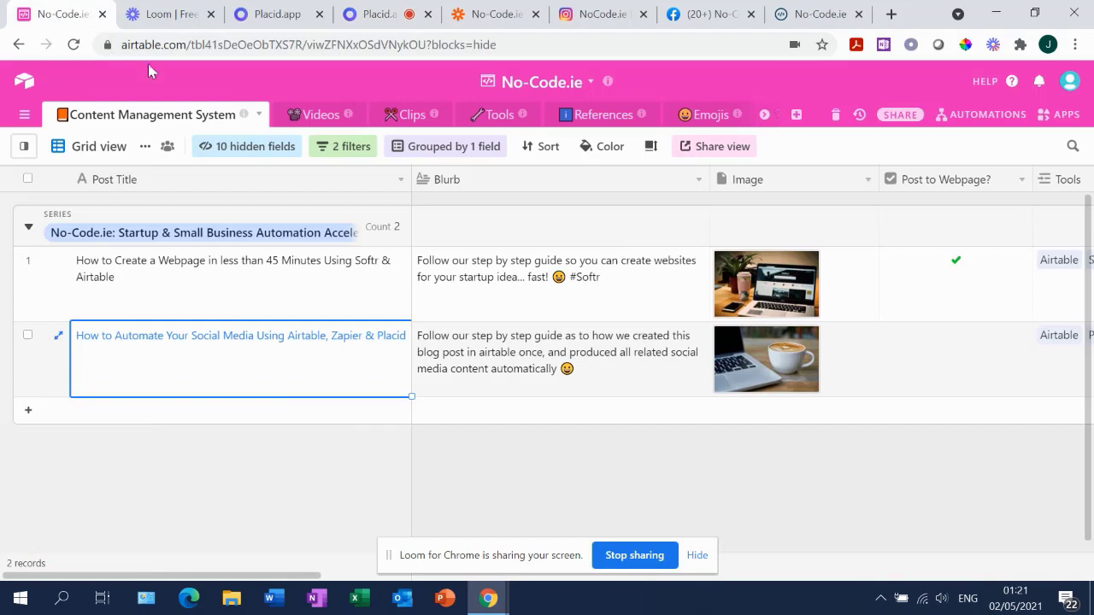
click(114, 120)
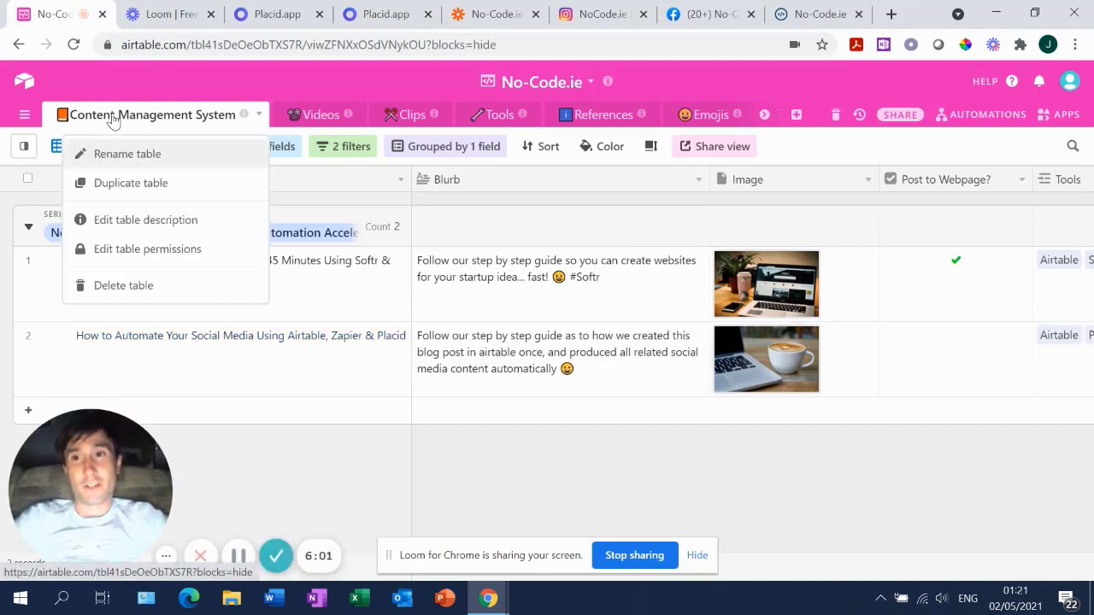
click(126, 156)
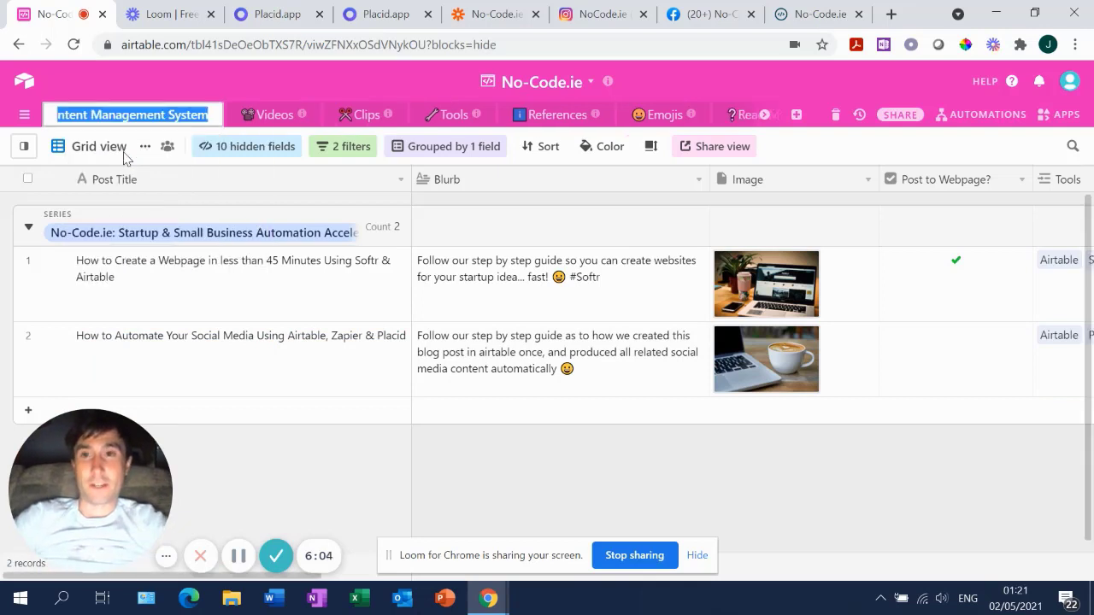
click(367, 15)
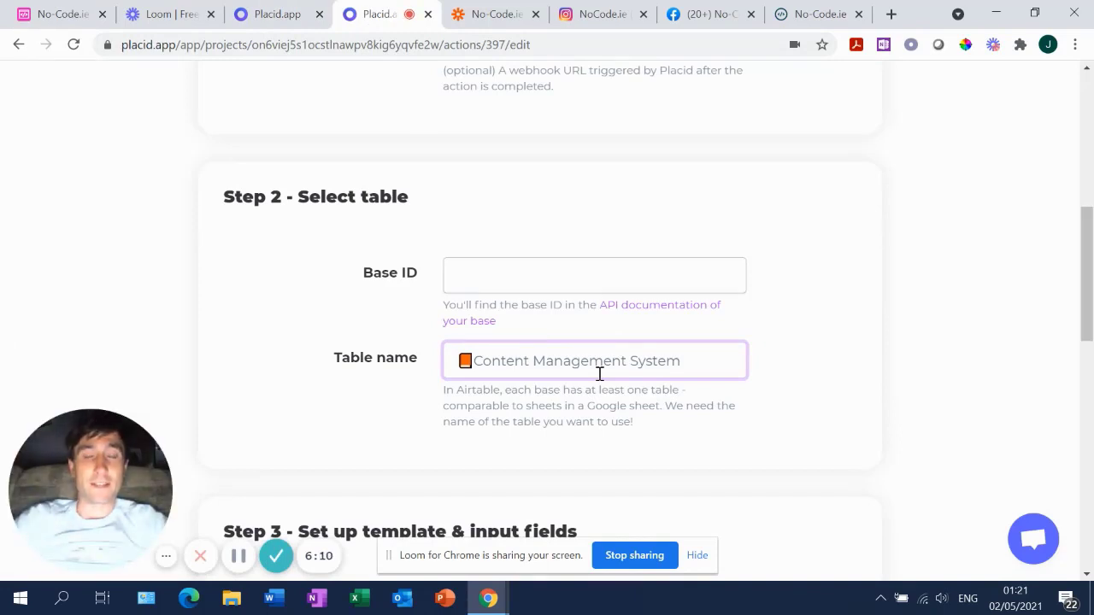
Step: Examine the action's template input fields, matching the IMG input to the Image field in Airtable
scroll(600, 376, down, 4)
scroll(600, 379, down, 2)
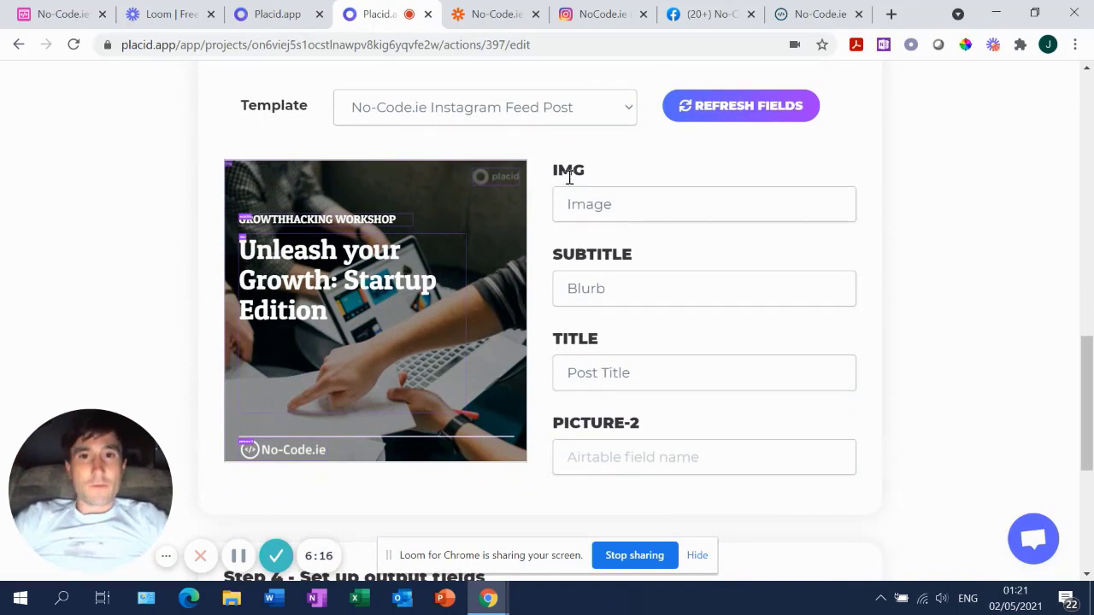
click(593, 214)
click(33, 13)
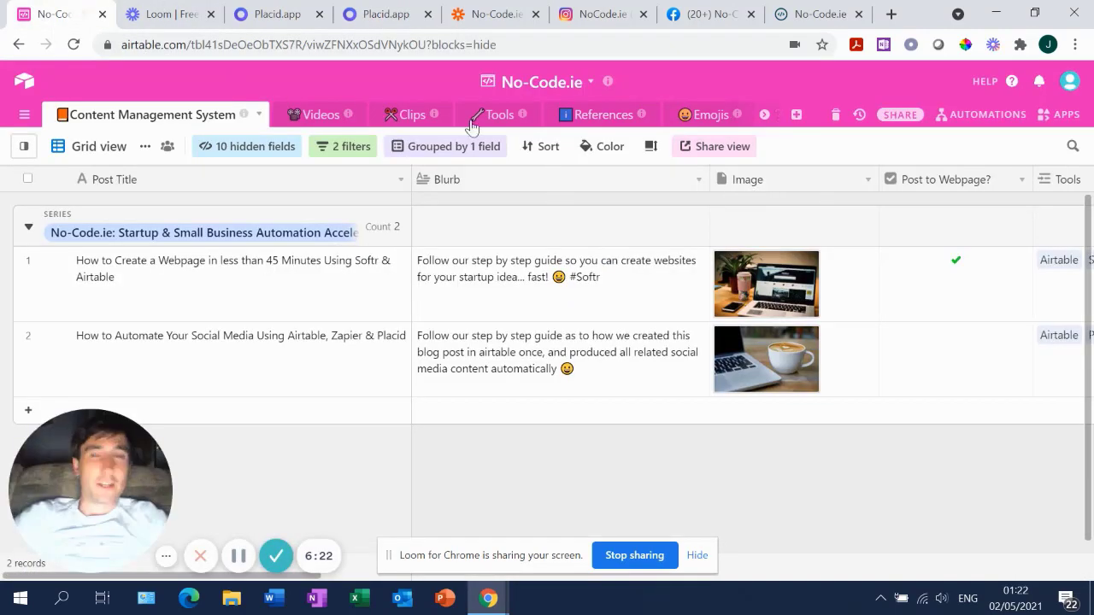
click(372, 15)
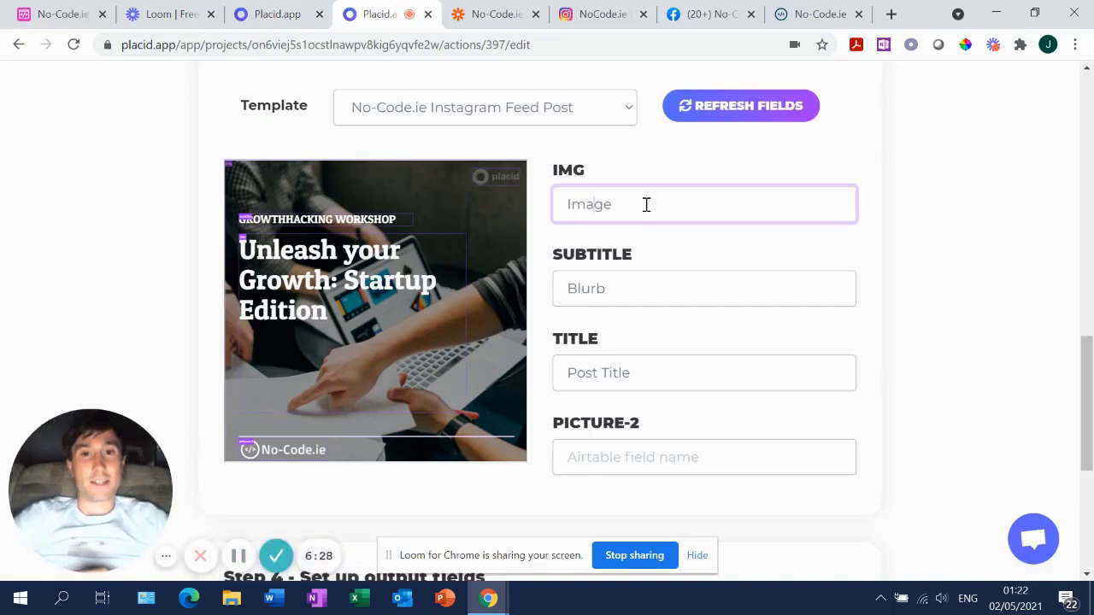
click(65, 14)
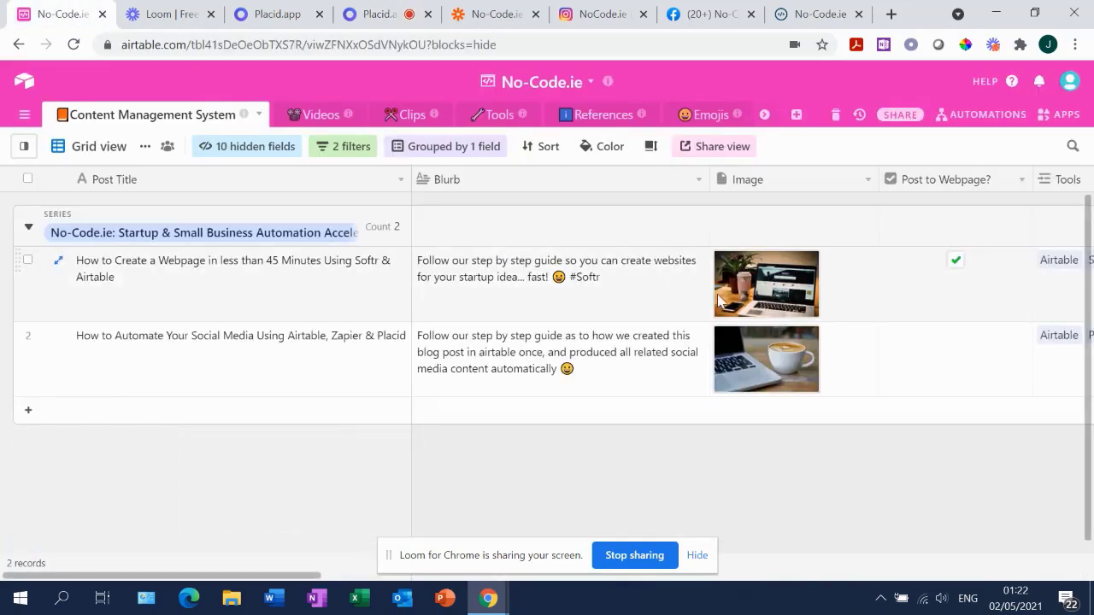
click(380, 14)
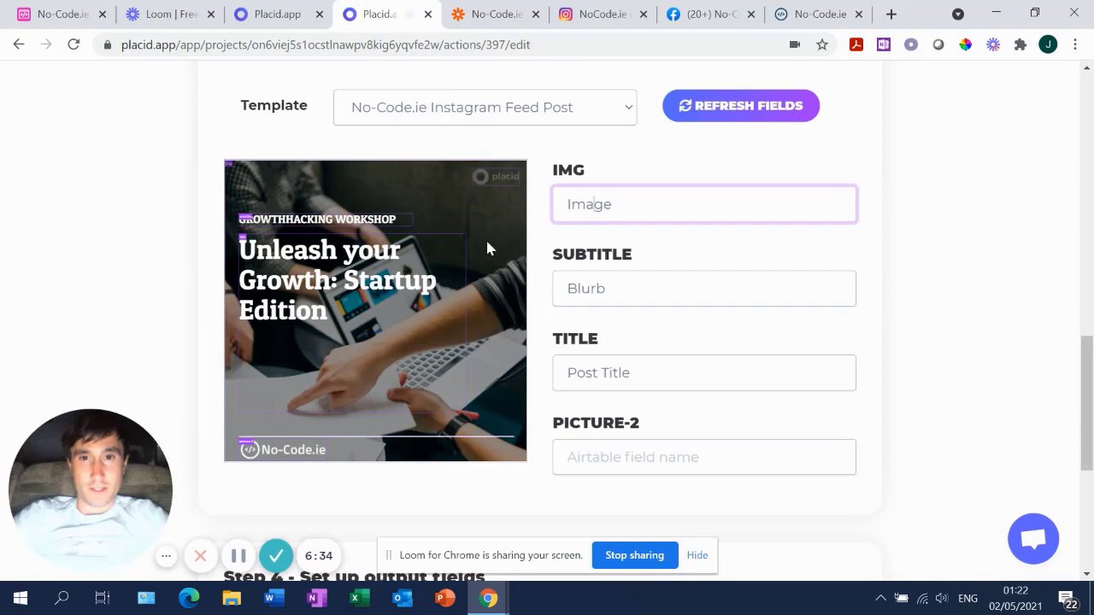
Step: Match the action's SUBTITLE input to Airtable's Blurb field and its TITLE input to the Post Title field
click(636, 283)
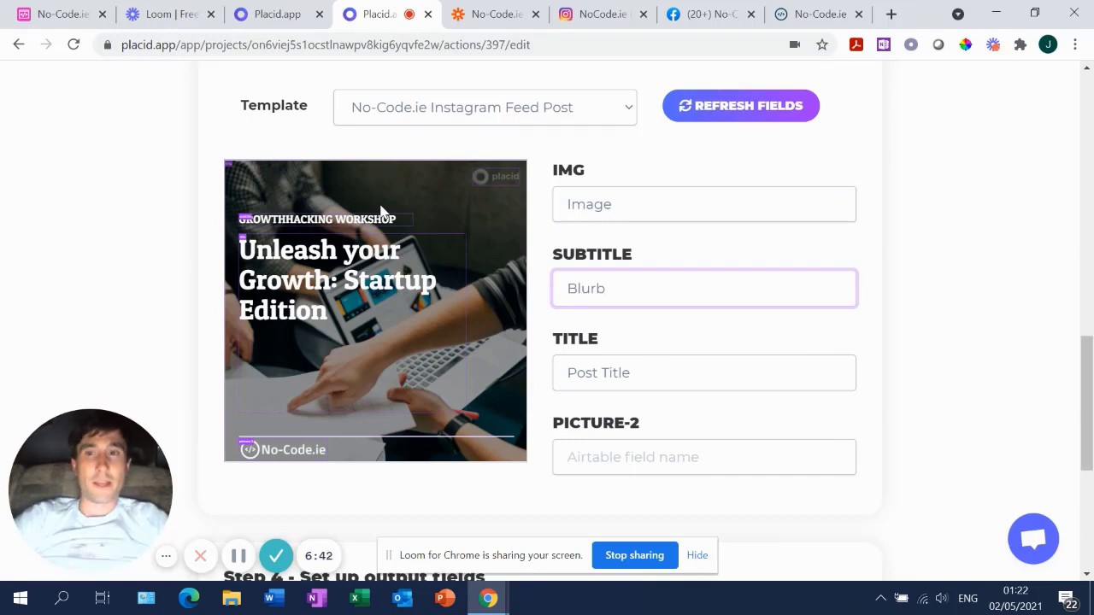
click(68, 14)
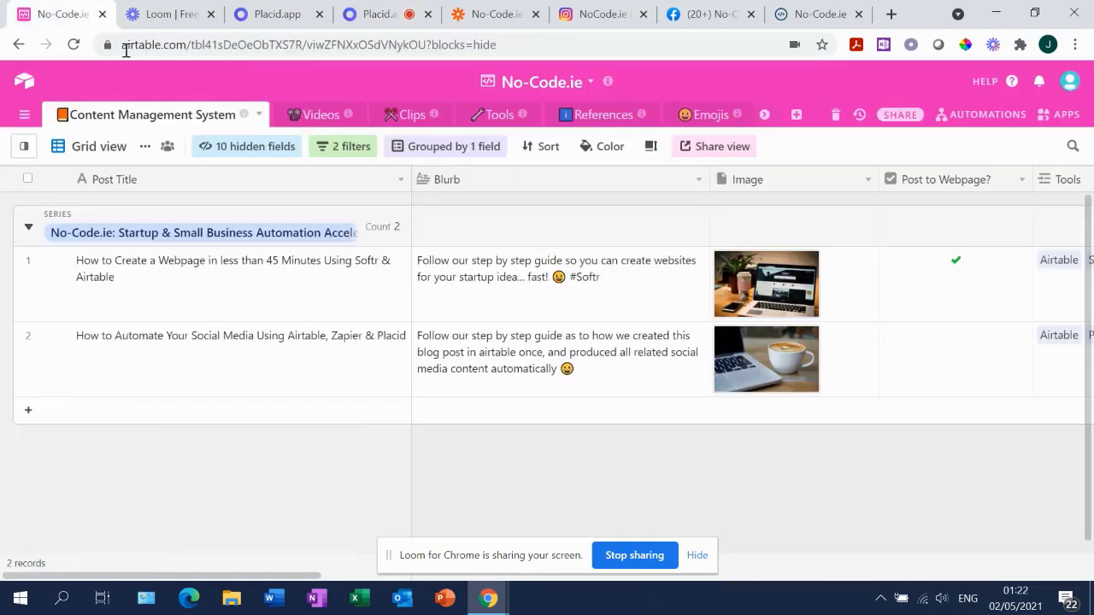
click(540, 358)
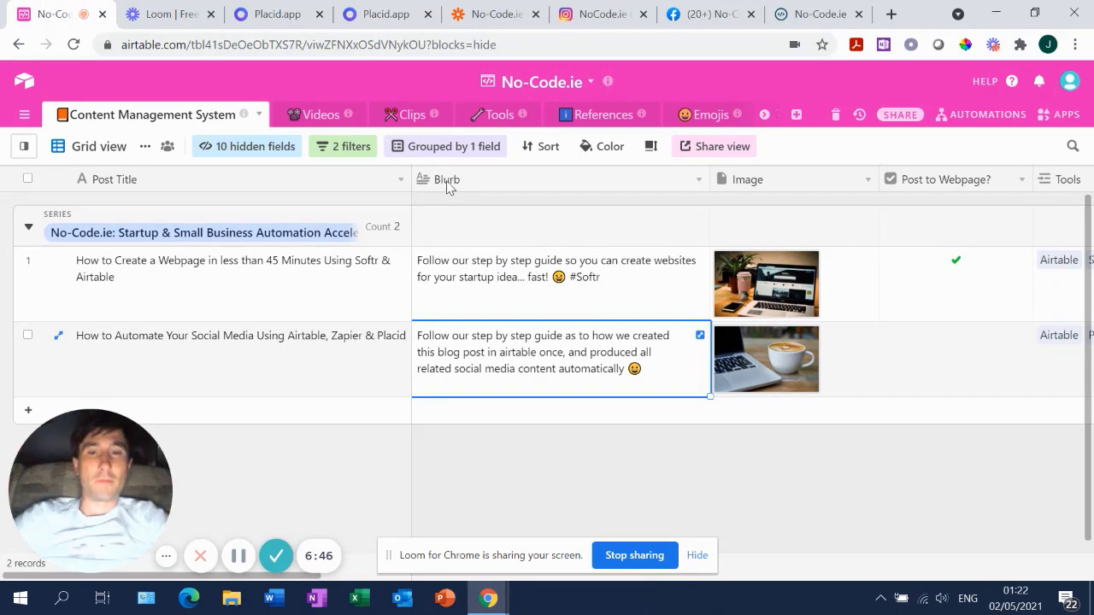
click(389, 21)
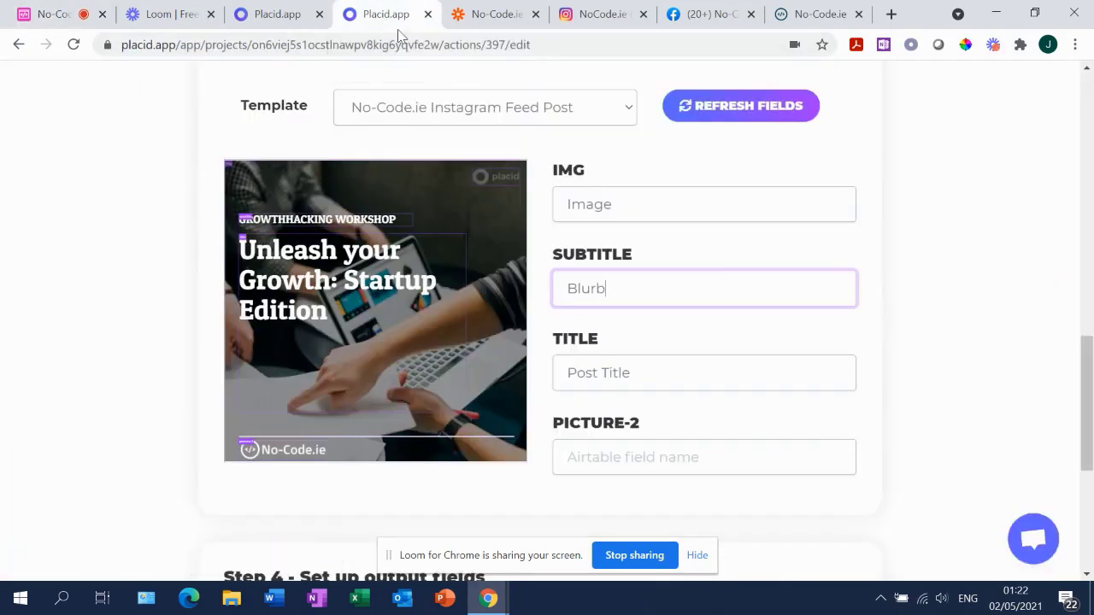
click(691, 371)
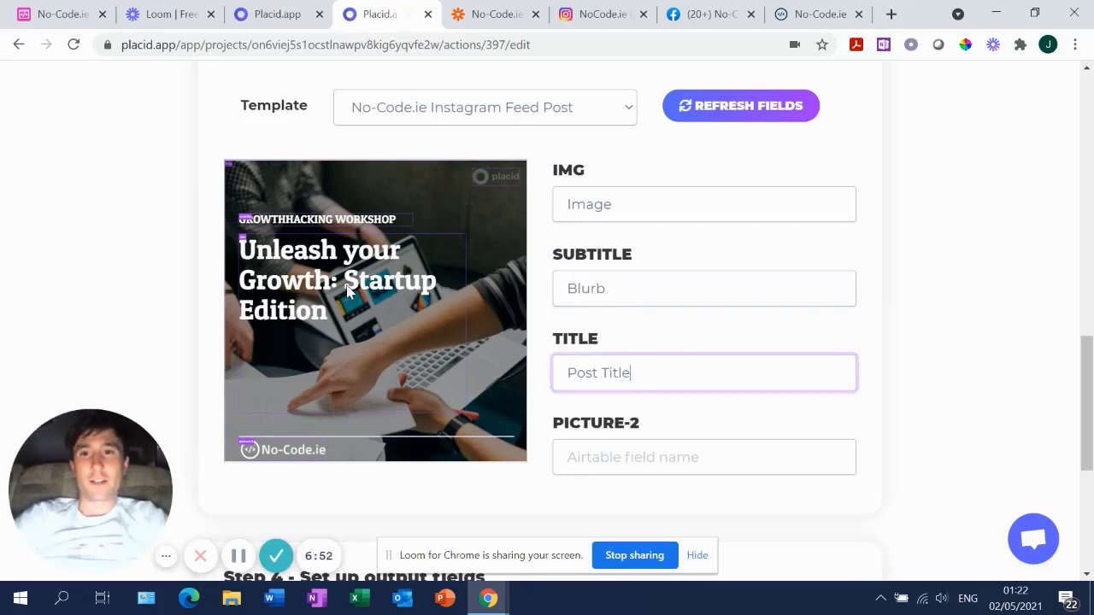
click(25, 21)
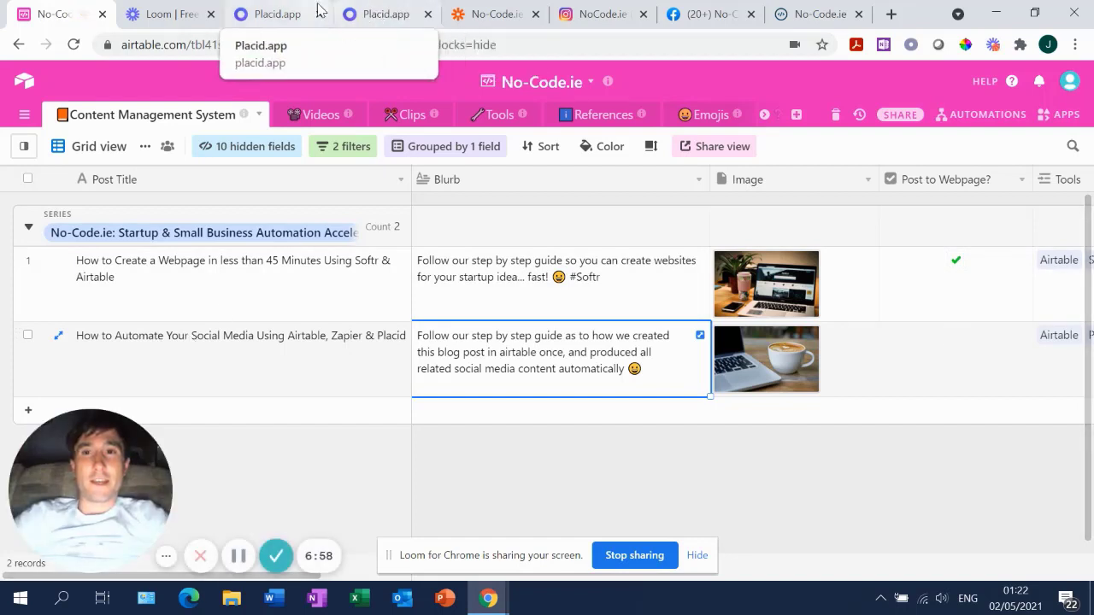
click(385, 15)
Step: Review the action's Output URL and Output image fields, and locate the second record's Instagram Post field in Airtable
scroll(628, 337, down, 1)
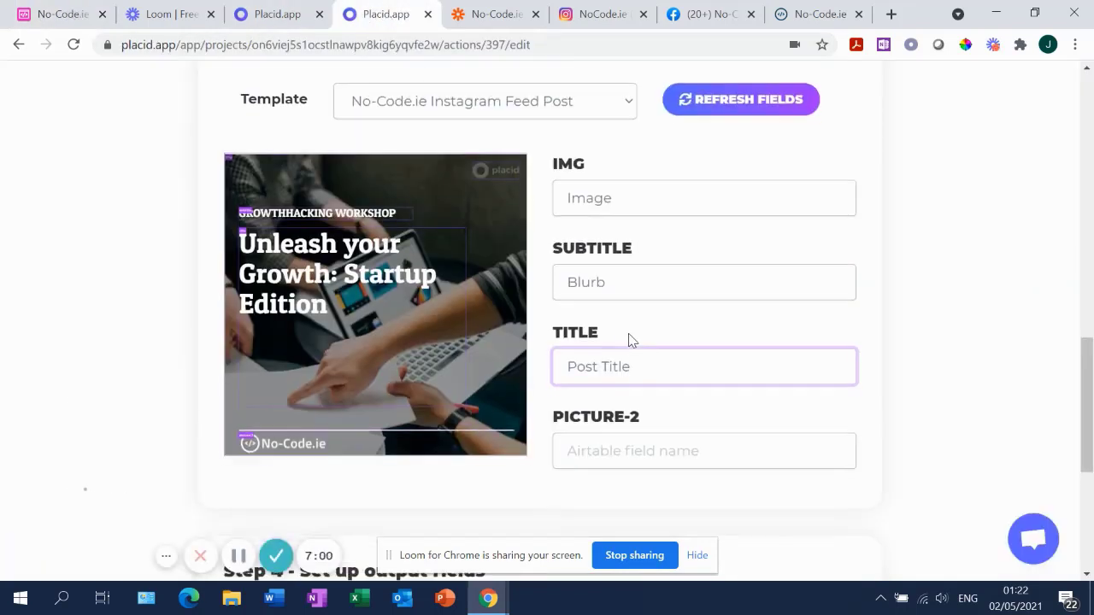
scroll(629, 335, down, 2)
scroll(630, 335, up, 3)
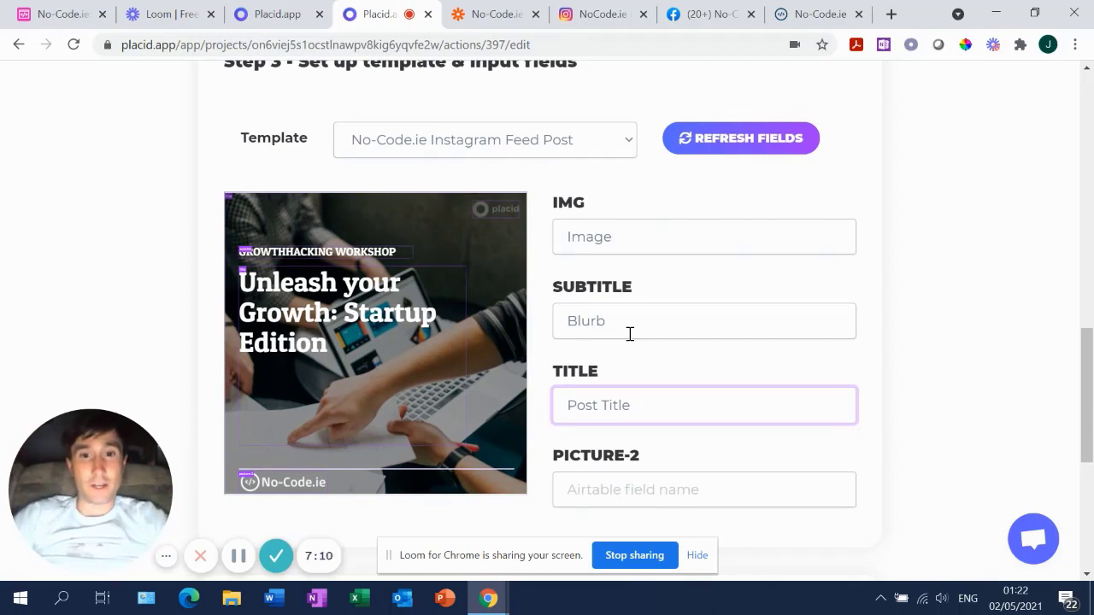
scroll(630, 334, down, 5)
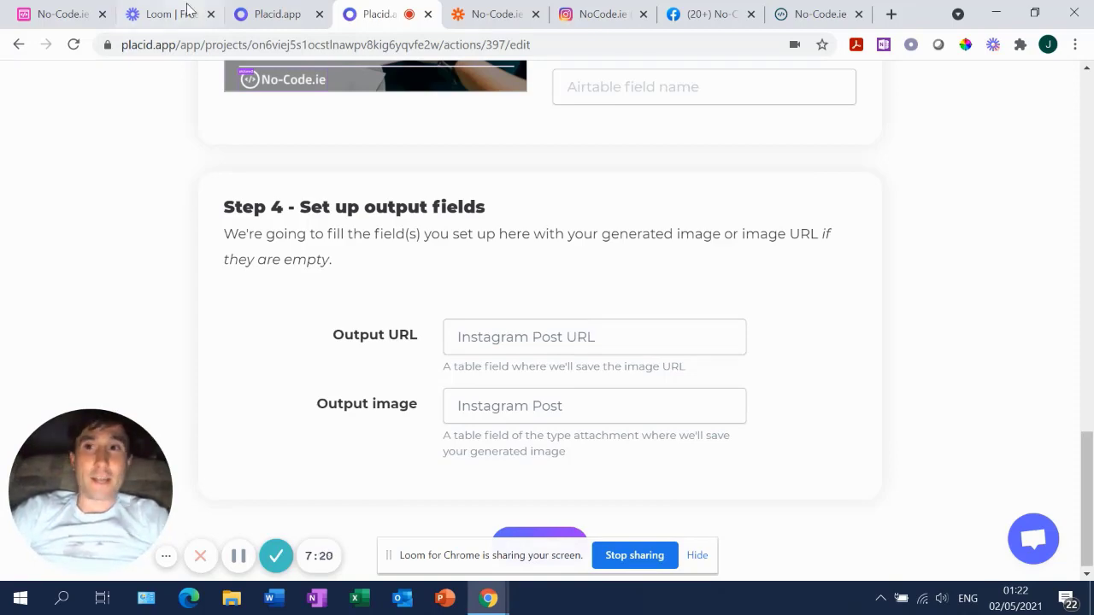
click(47, 14)
scroll(699, 410, right, 6)
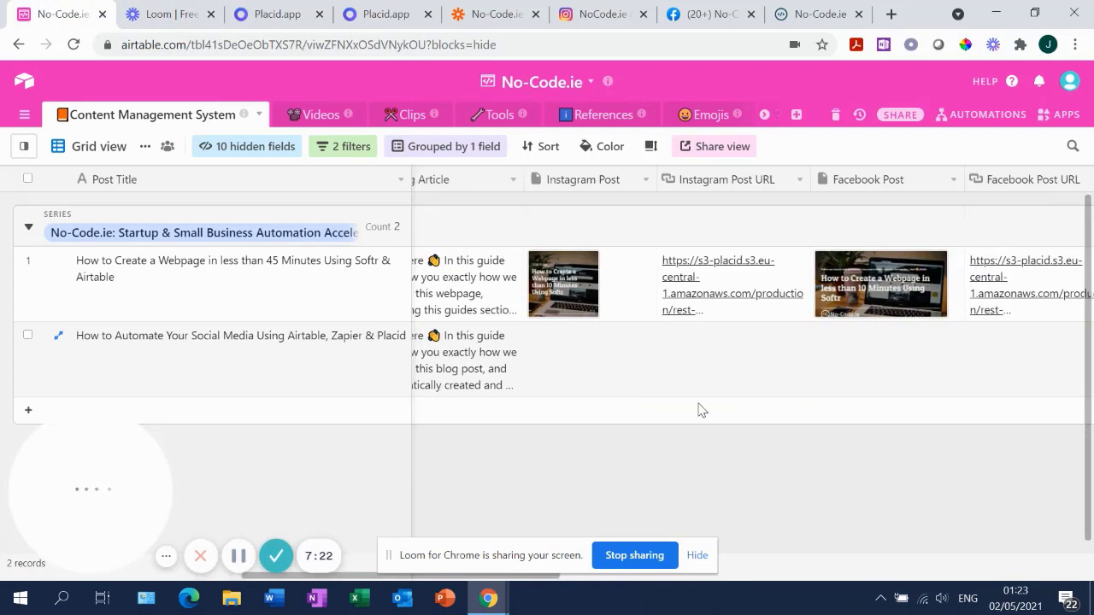
click(558, 382)
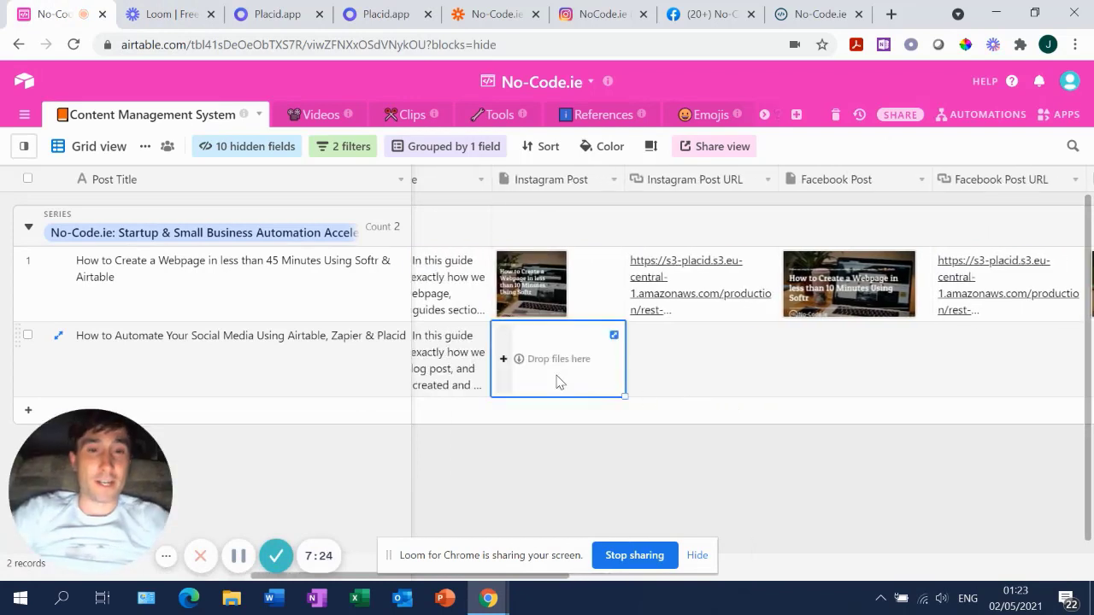
Step: Look across the second record's Facebook and LinkedIn post fields in the Content Management System table
key(Right)
key(Right)
key(Right)
key(Right)
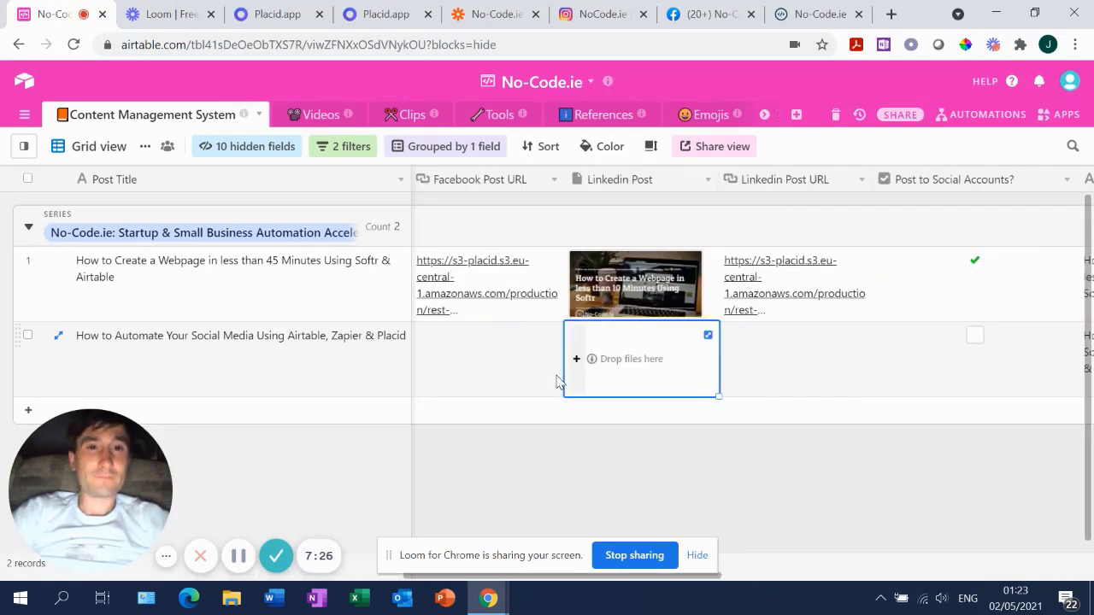
scroll(239, 552, left, 5)
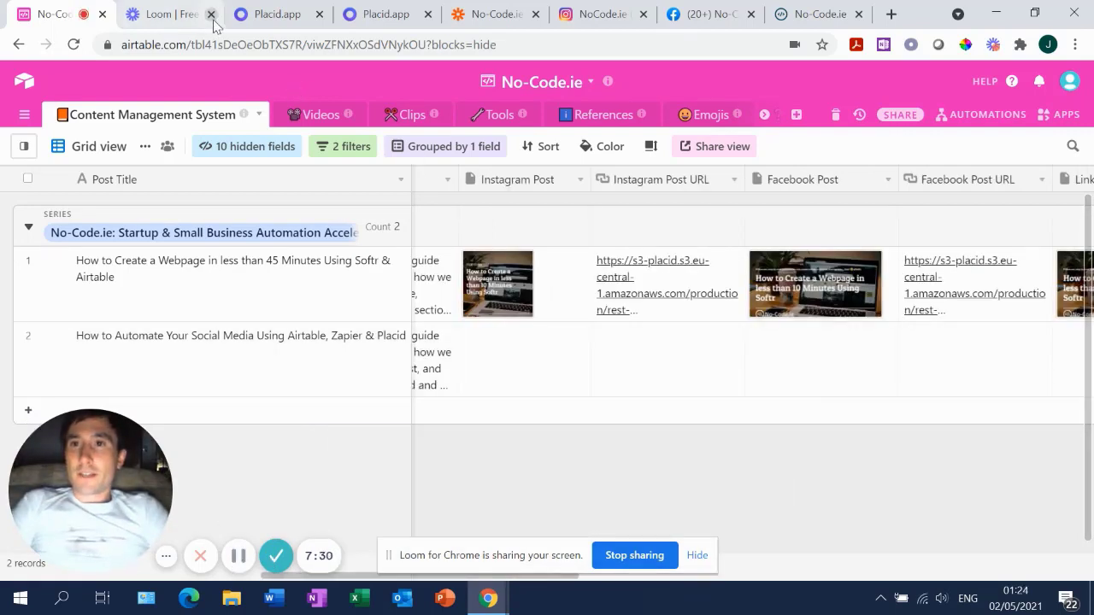
Step: Compare the Placid action's Output URL and Output image fields with the Instagram, Facebook and LinkedIn post fields in Airtable
click(367, 24)
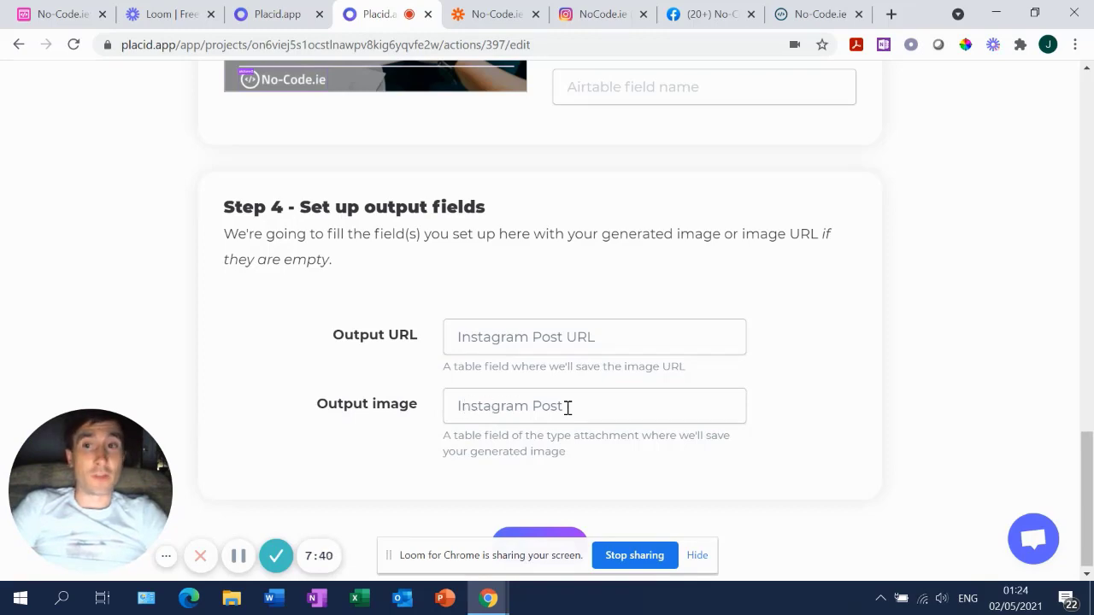
click(53, 12)
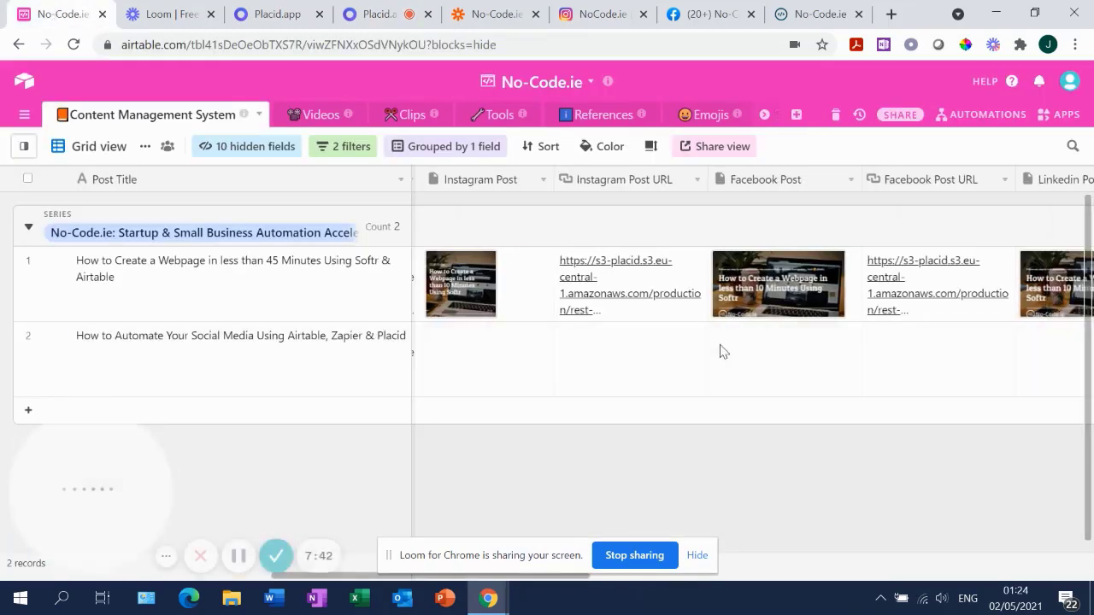
scroll(721, 349, right, 10)
scroll(720, 350, left, 10)
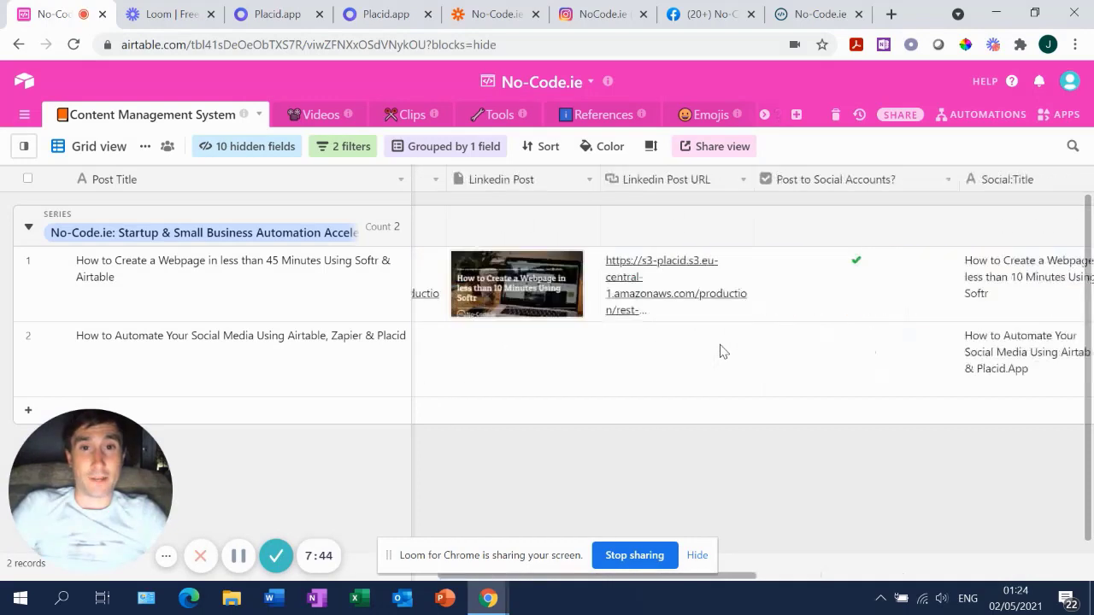
scroll(723, 349, left, 2)
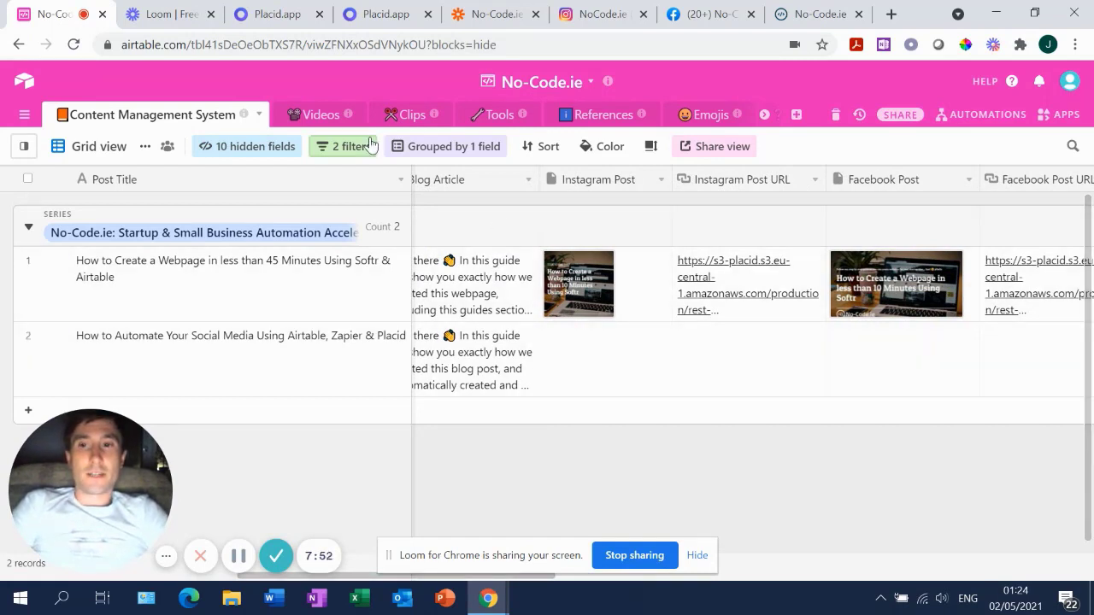
Step: Match the Placid action's Output URL setting to the second record's Instagram Post URL field in Airtable
click(359, 16)
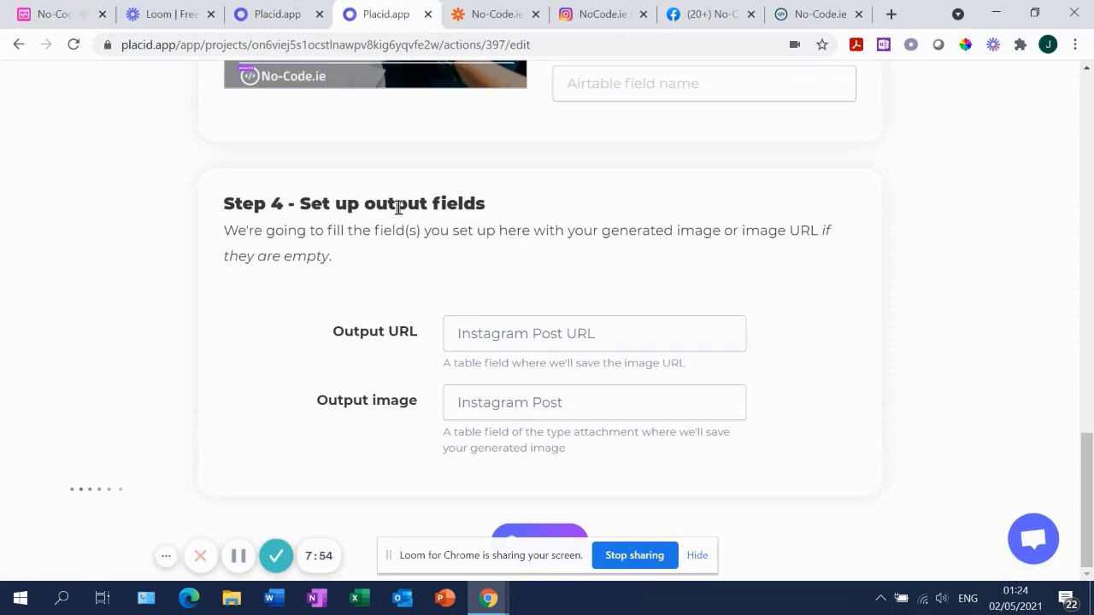
click(58, 21)
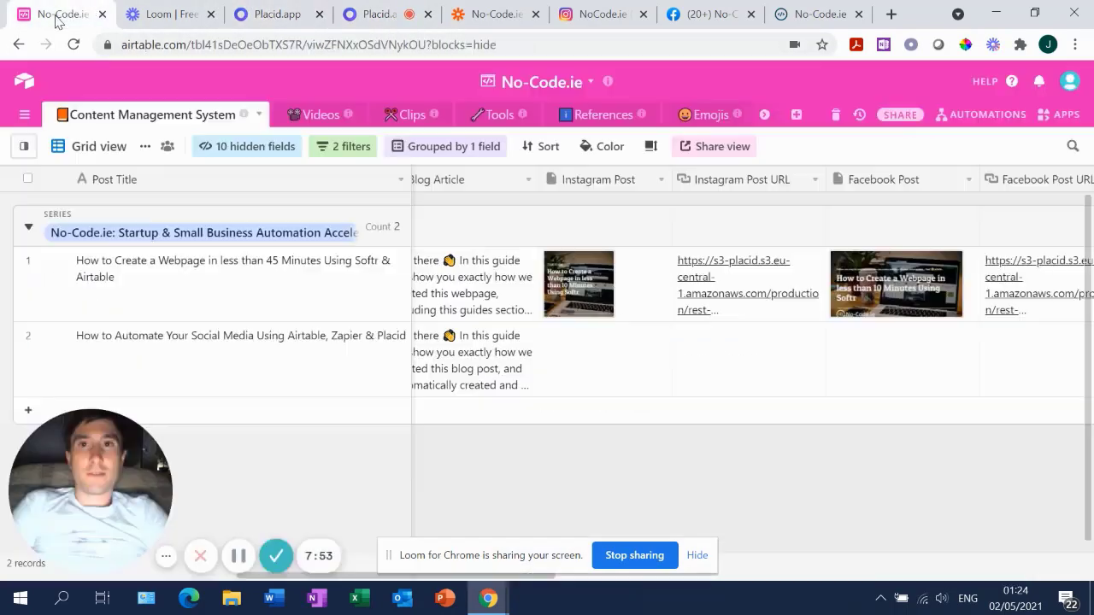
click(766, 378)
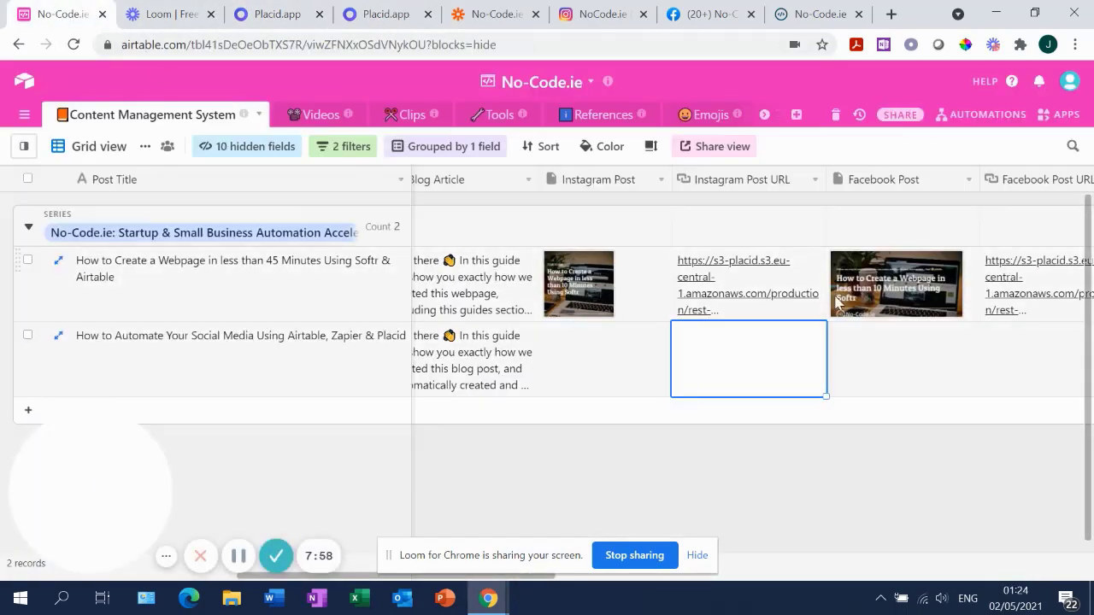
Step: Open Airtable's apps dashboard with its Scripting app, and review the Instagram and Facebook actions in Placid's action list
click(1063, 117)
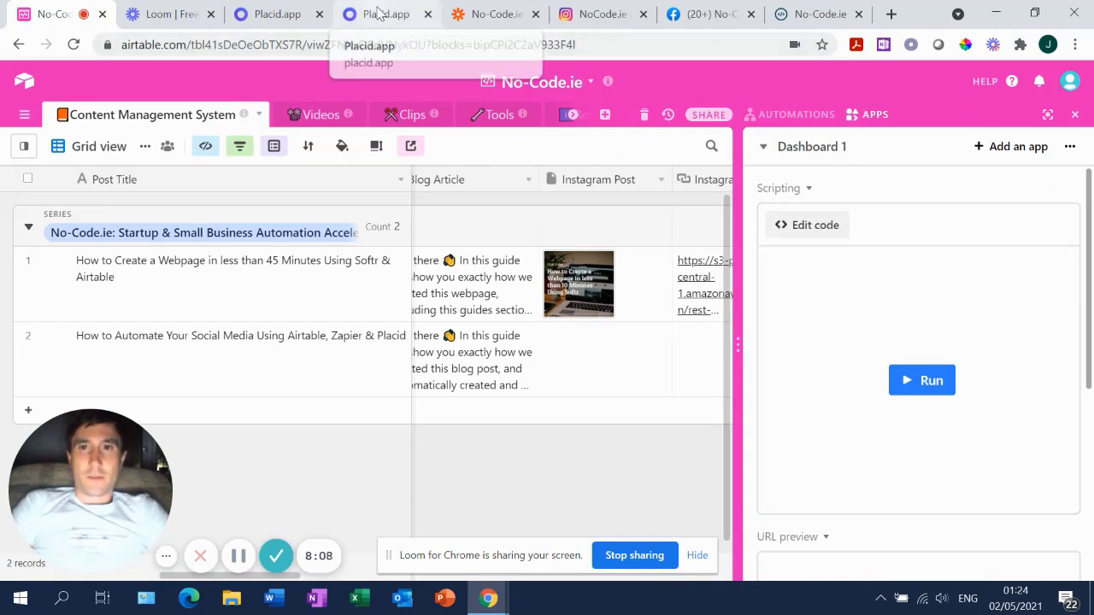
click(277, 15)
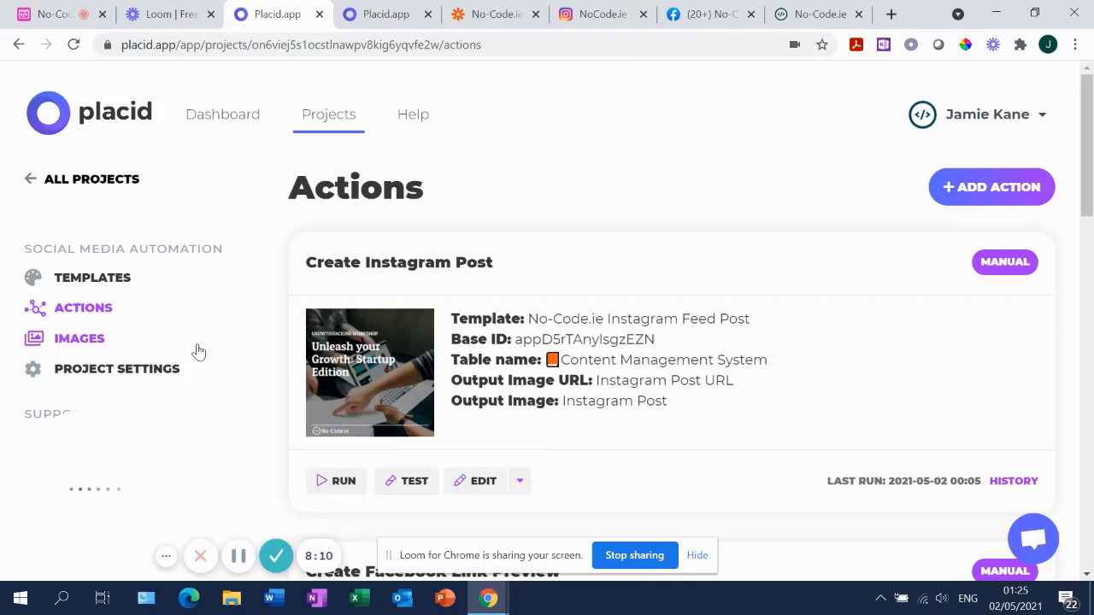
scroll(245, 335, down, 1)
scroll(245, 335, down, 2)
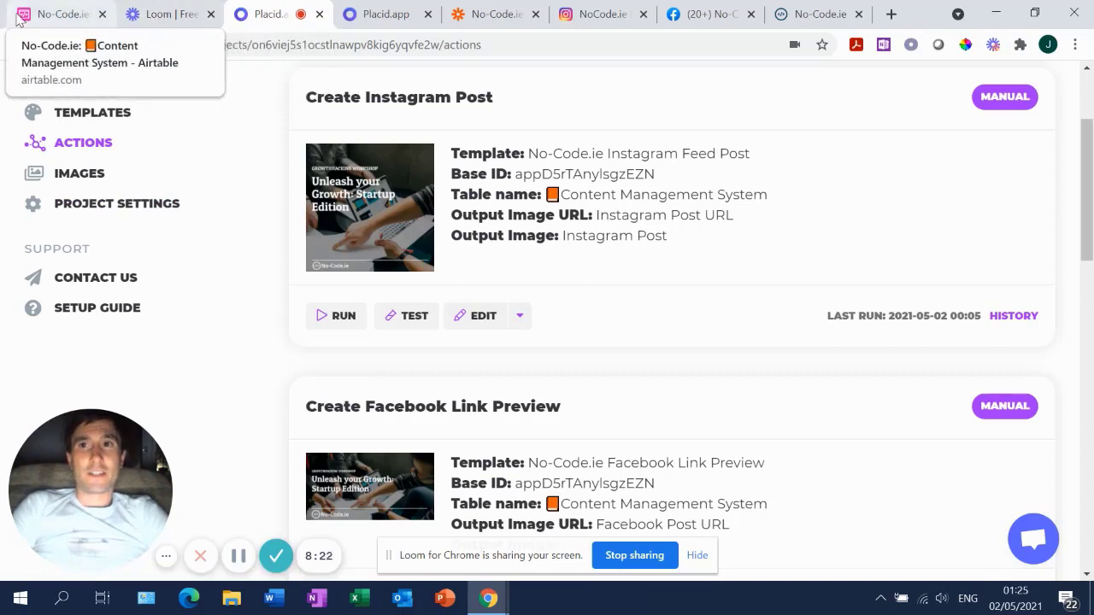
click(60, 14)
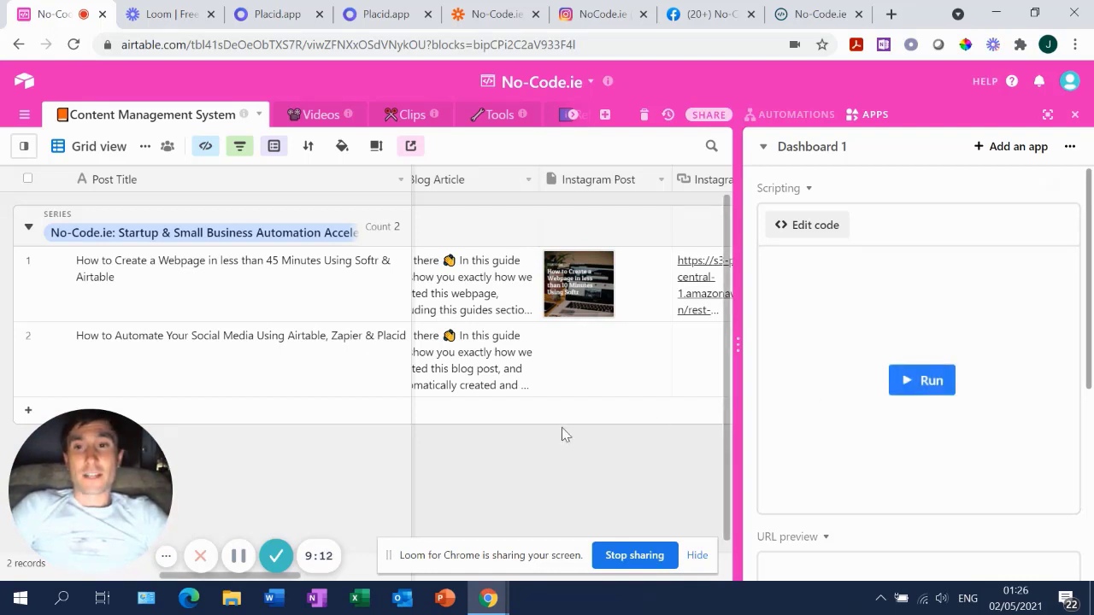
Step: Review the second record's source content in its Image and Blurb fields
scroll(561, 432, right, 3)
scroll(564, 434, left, 2)
scroll(561, 434, left, 1)
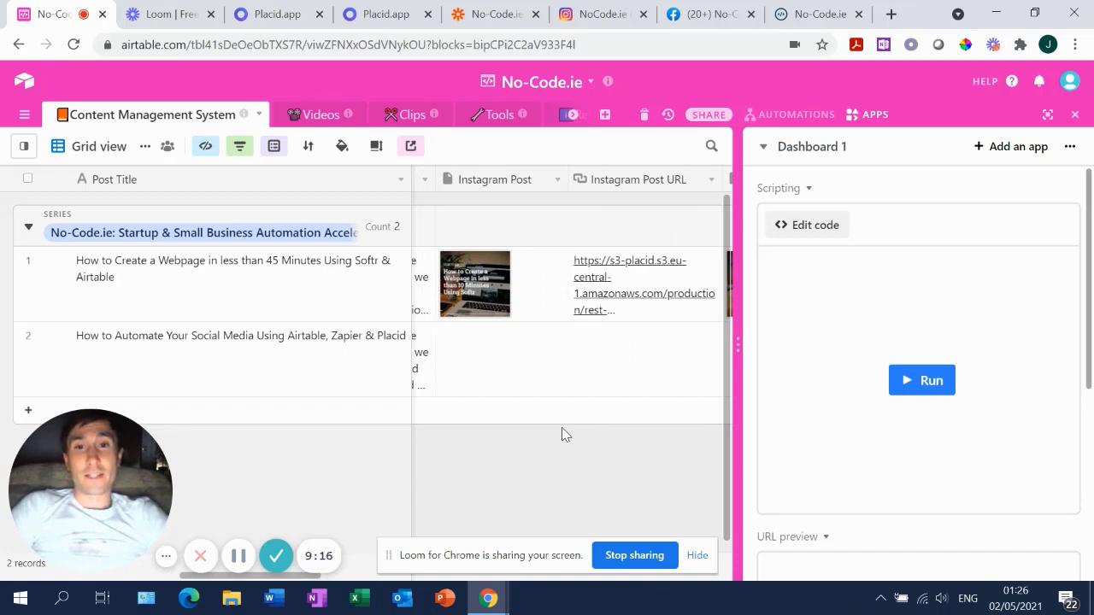
click(503, 374)
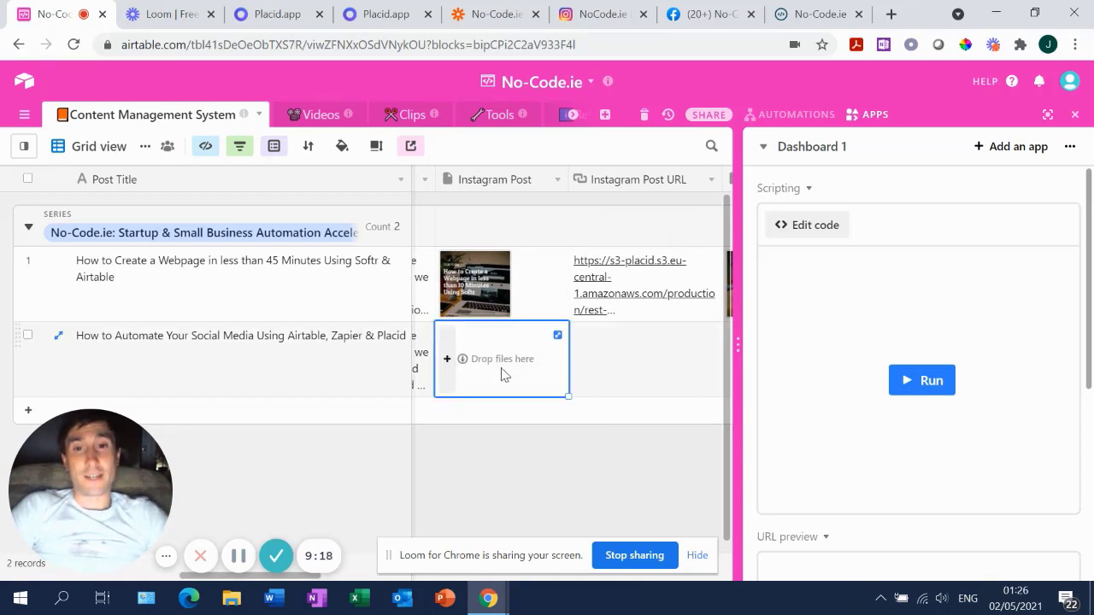
key(Left)
key(Left)
key(Left)
key(Right)
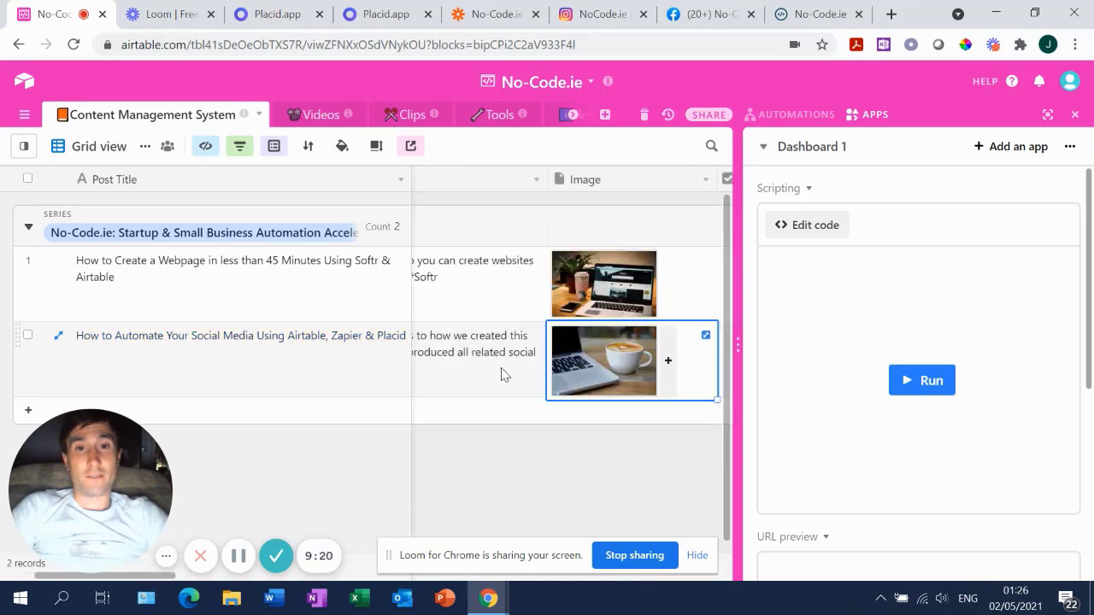
key(Left)
key(Left)
key(Right)
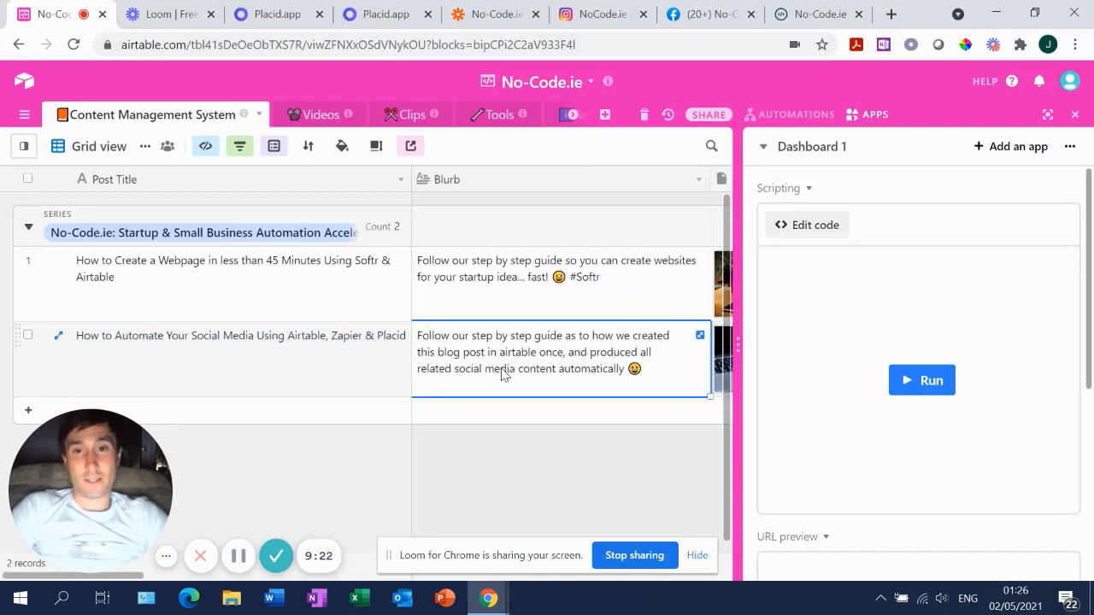
Step: Go through the second record's Instagram, Facebook and LinkedIn post and URL fields that the Placid actions fill
key(Right)
key(Right)
key(Right)
key(Right)
key(Right)
key(Right)
key(Right)
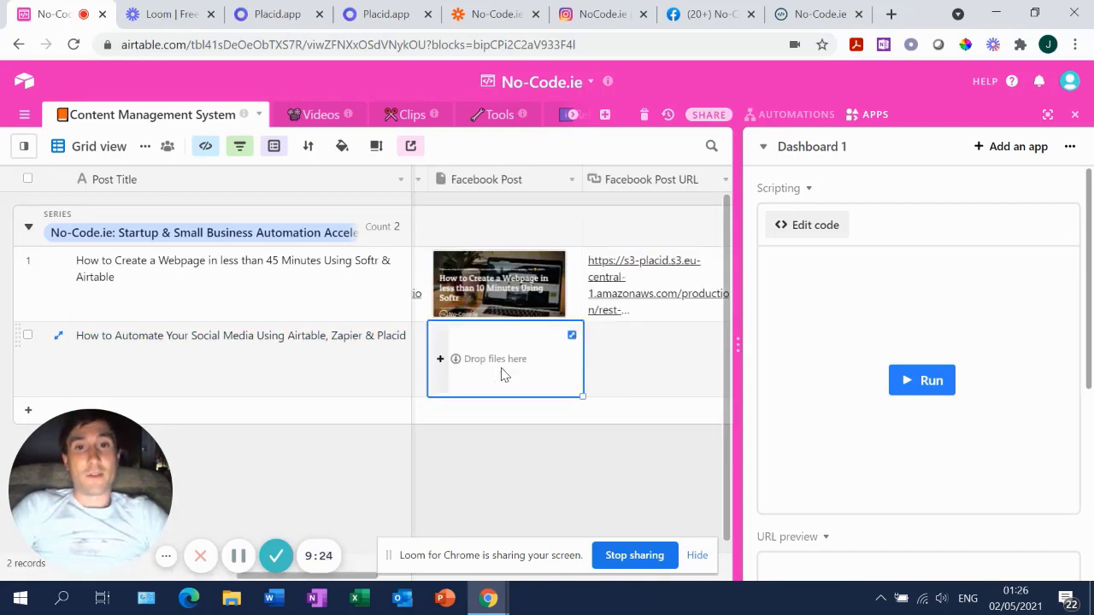
key(Left)
key(Right)
key(Right)
key(Right)
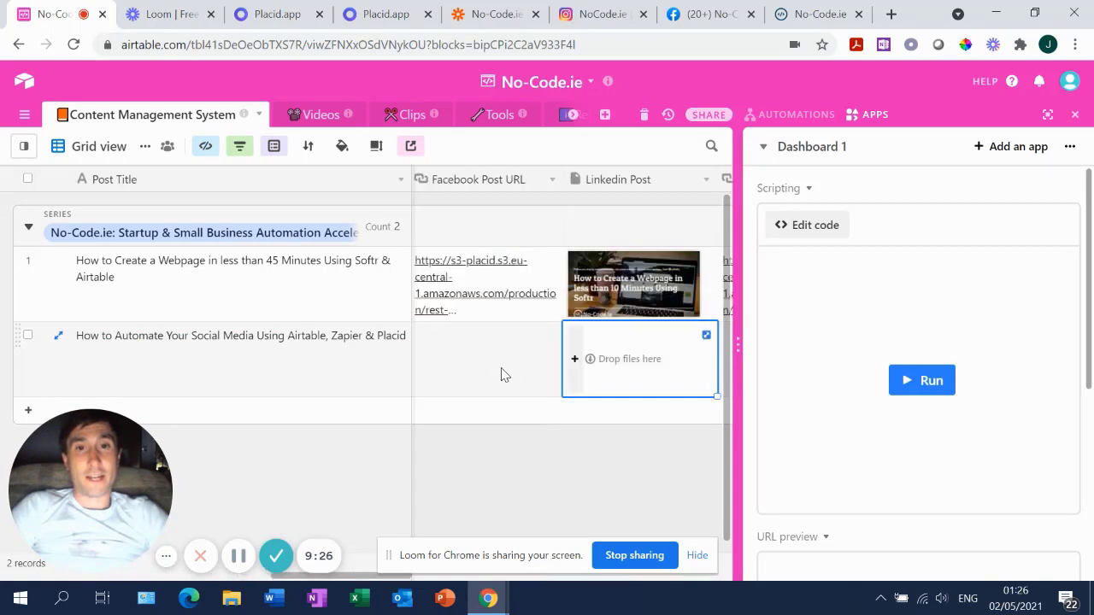
key(Right)
key(Left)
key(Left)
key(Left)
key(Left)
key(Right)
key(Right)
key(Right)
key(Right)
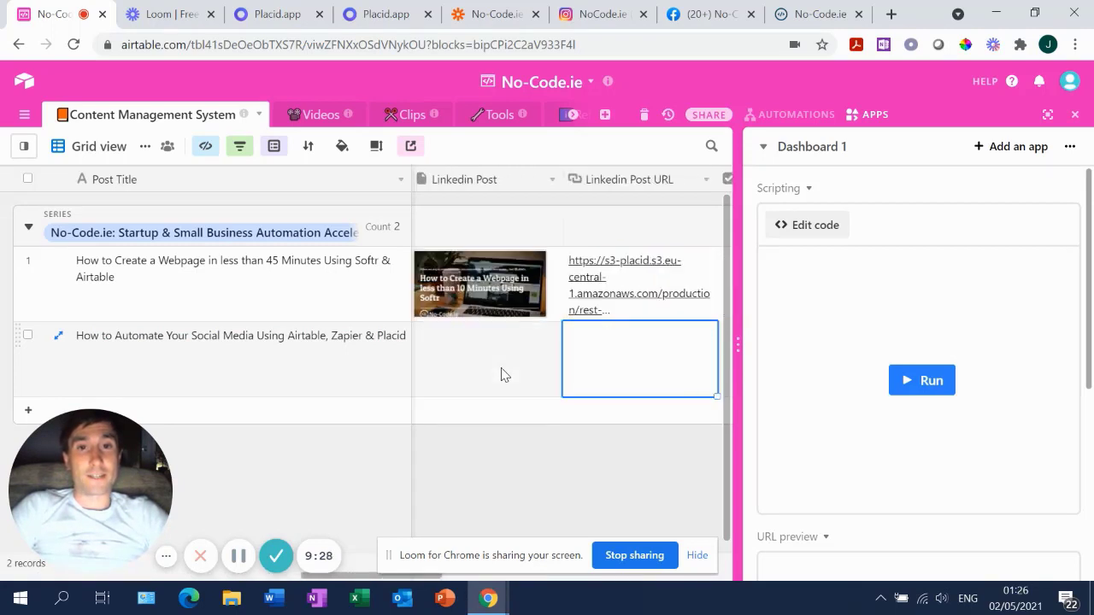
Step: Examine the second record's Post to Social Accounts? checkbox alongside the neighbouring LinkedIn fields
key(Right)
key(Right)
key(Left)
key(Left)
key(Left)
key(Left)
key(Right)
key(Right)
key(Right)
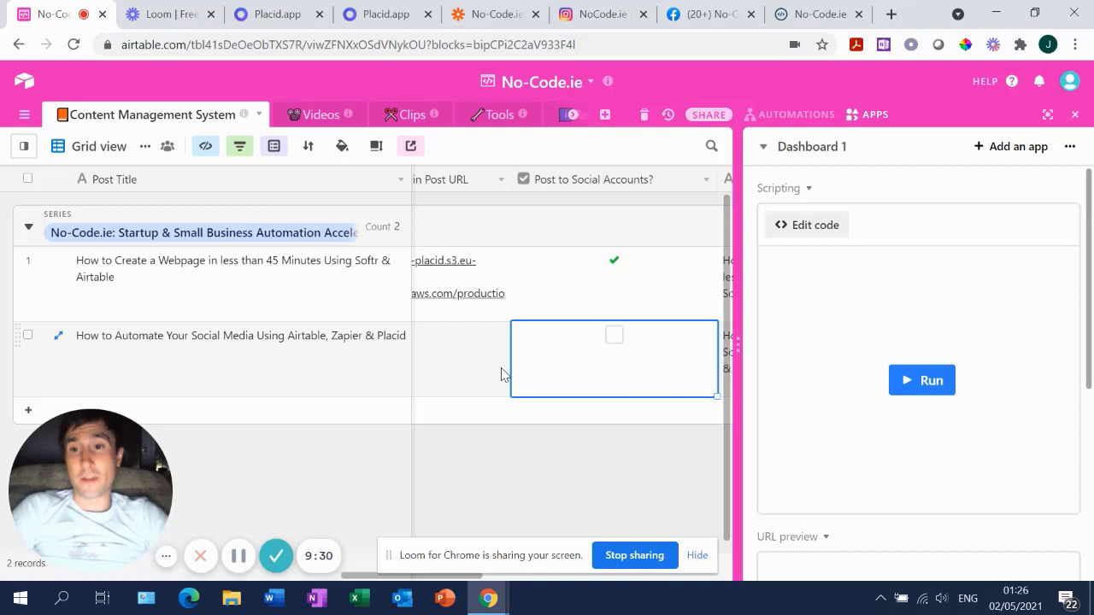
key(Right)
key(Left)
key(Left)
key(Right)
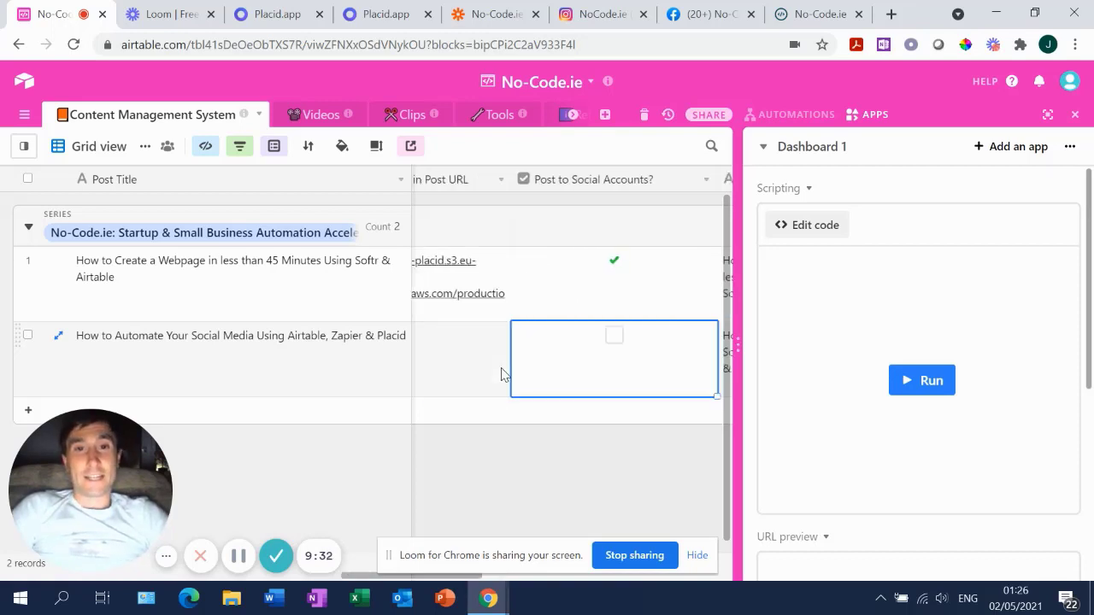
Step: Run the image generation script in Airtable's Scripting app, and close the apps dashboard
right_click(626, 343)
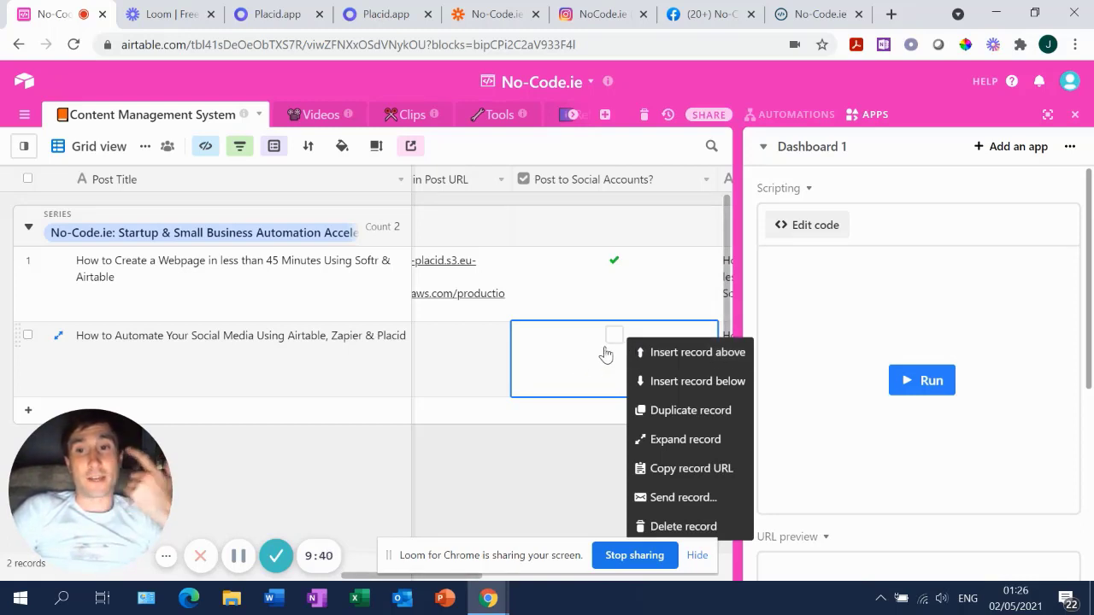
click(923, 385)
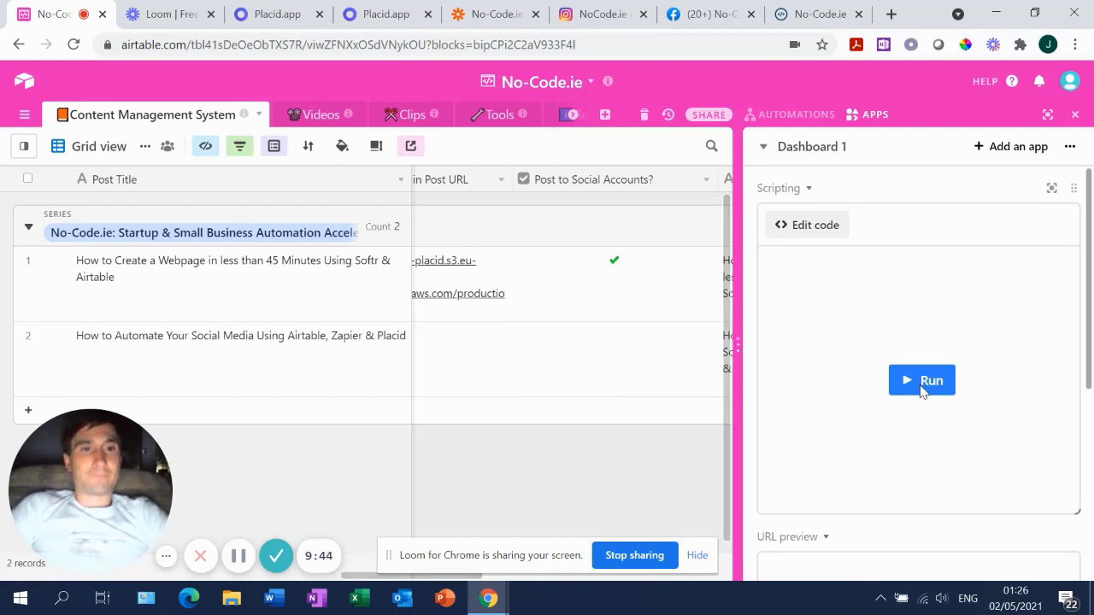
click(921, 386)
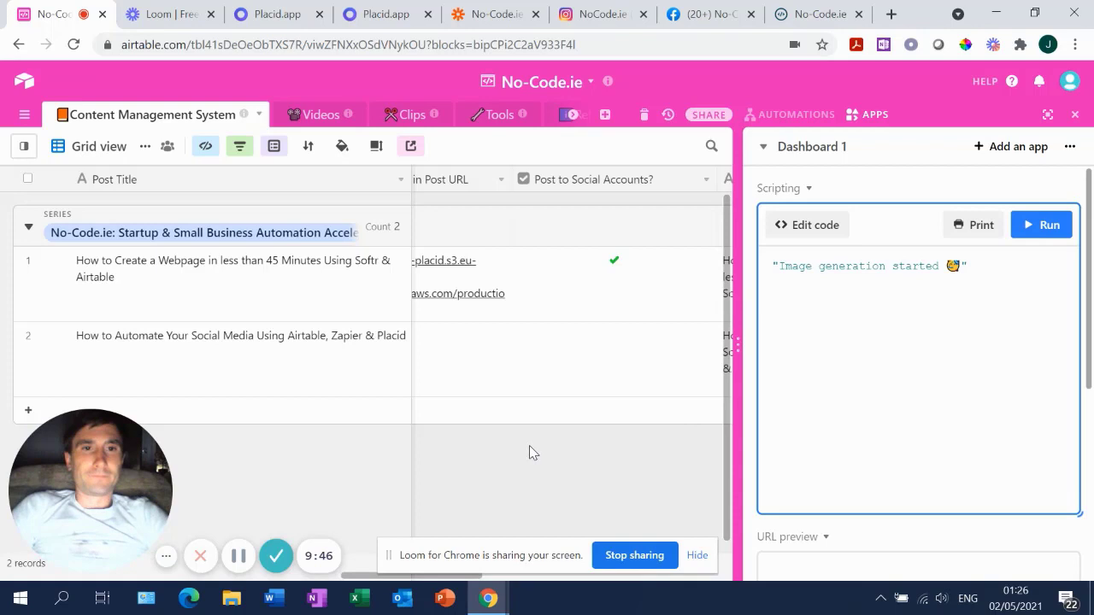
scroll(529, 446, left, 10)
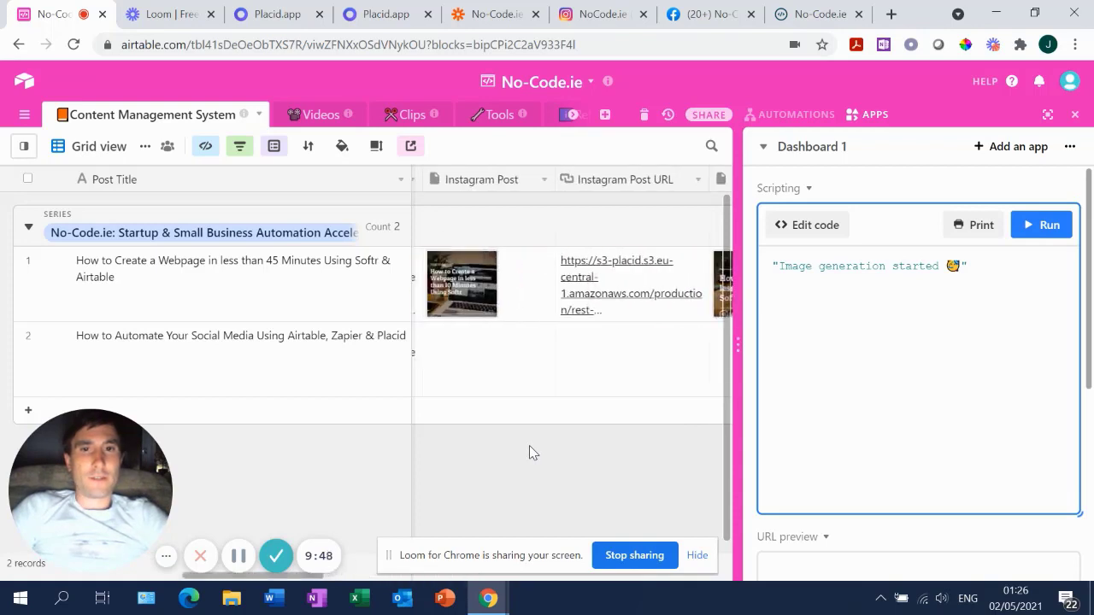
scroll(529, 452, right, 2)
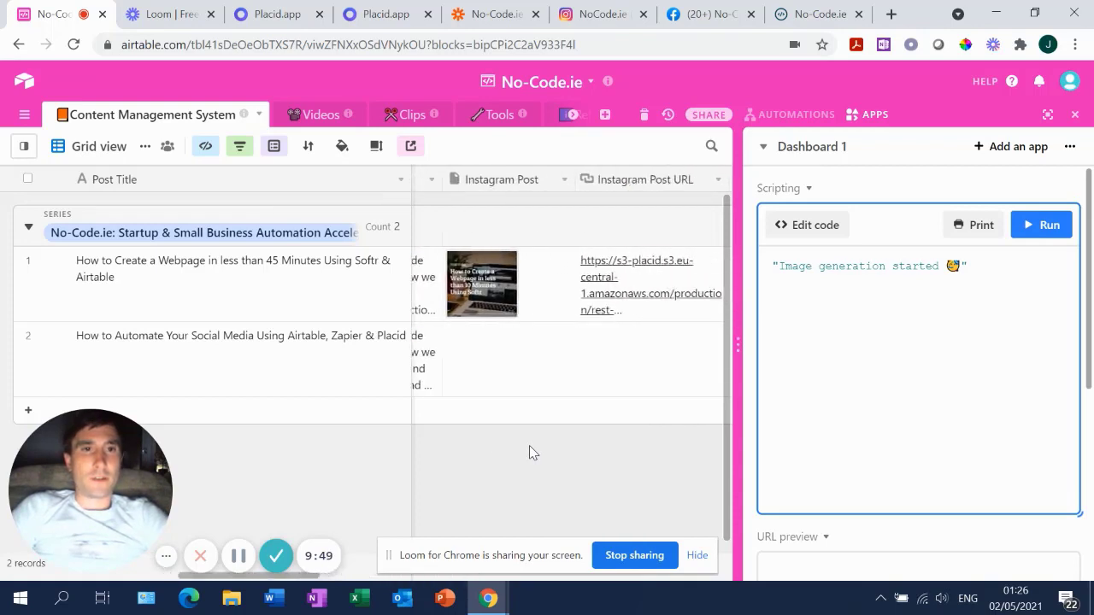
click(1075, 115)
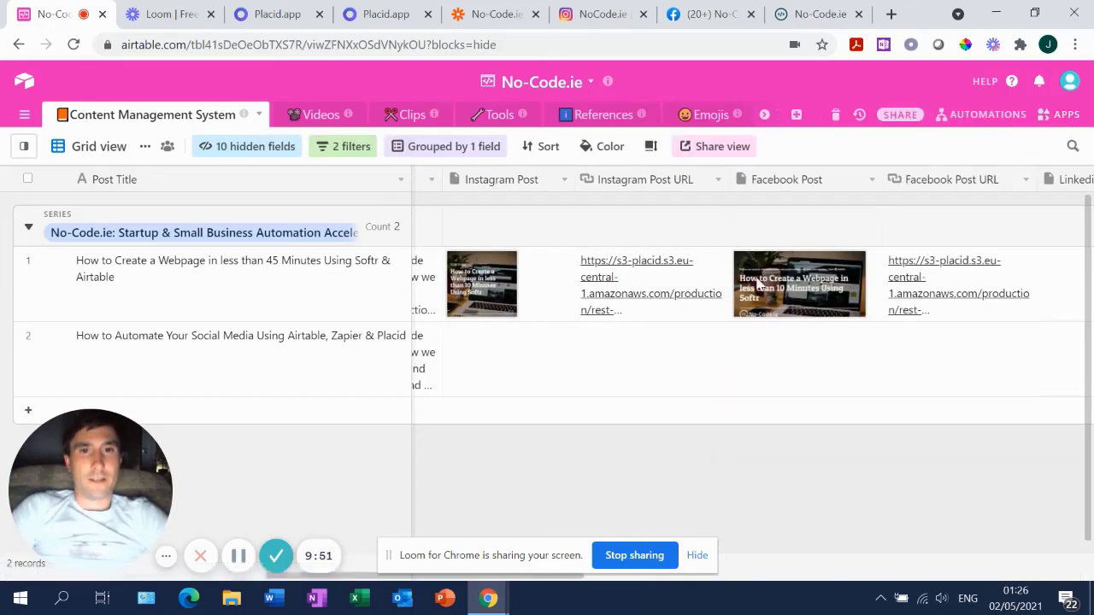
Step: Check the second record's Instagram, Facebook and LinkedIn fields for the generated images and URLs
click(509, 373)
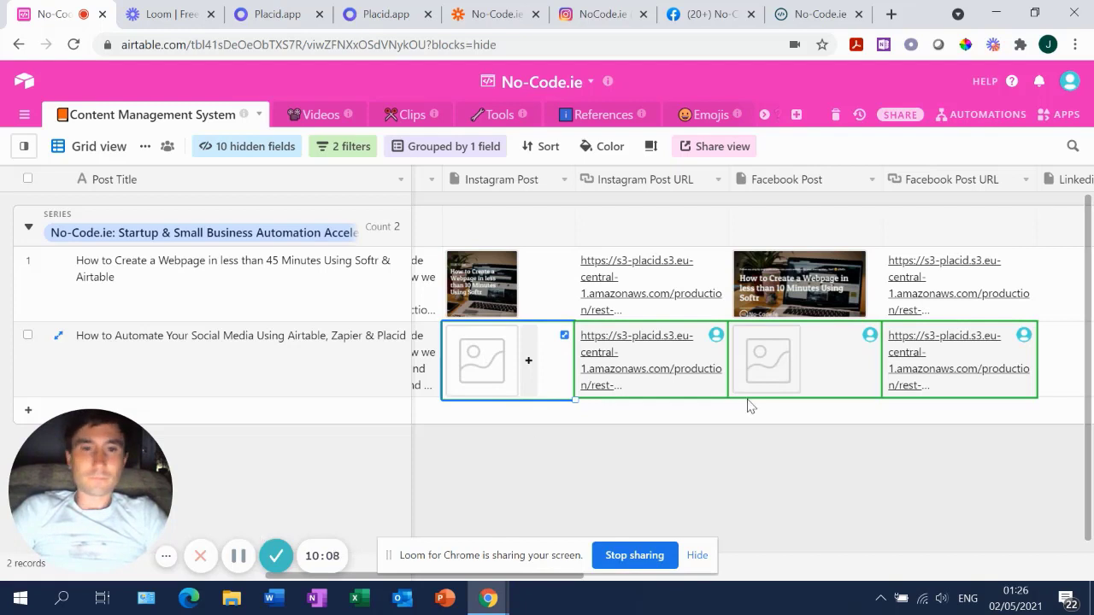
scroll(748, 407, right, 3)
scroll(748, 404, left, 3)
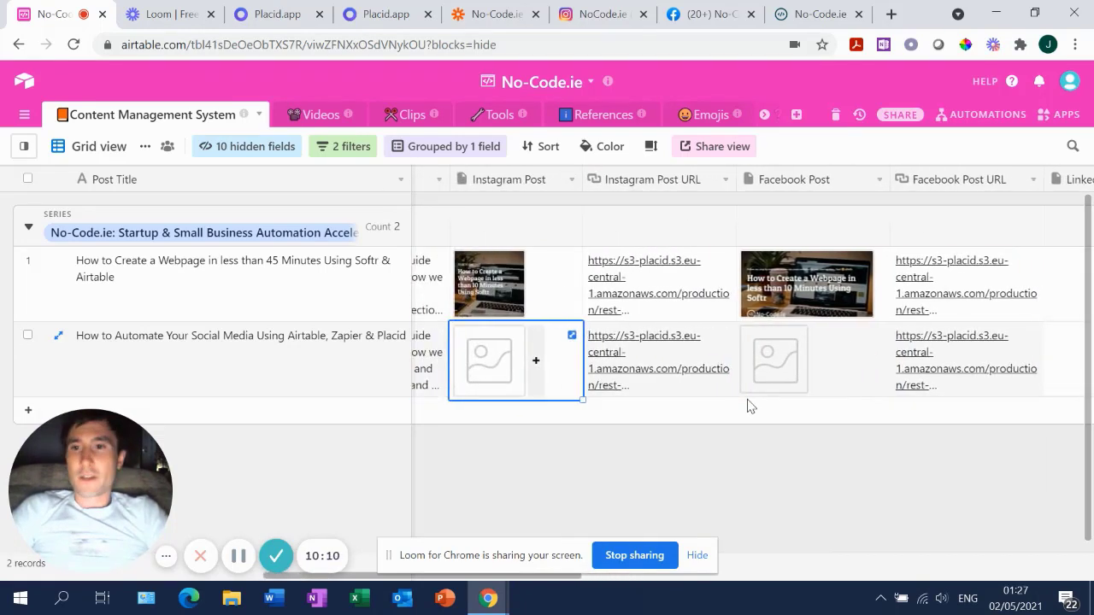
scroll(766, 449, right, 10)
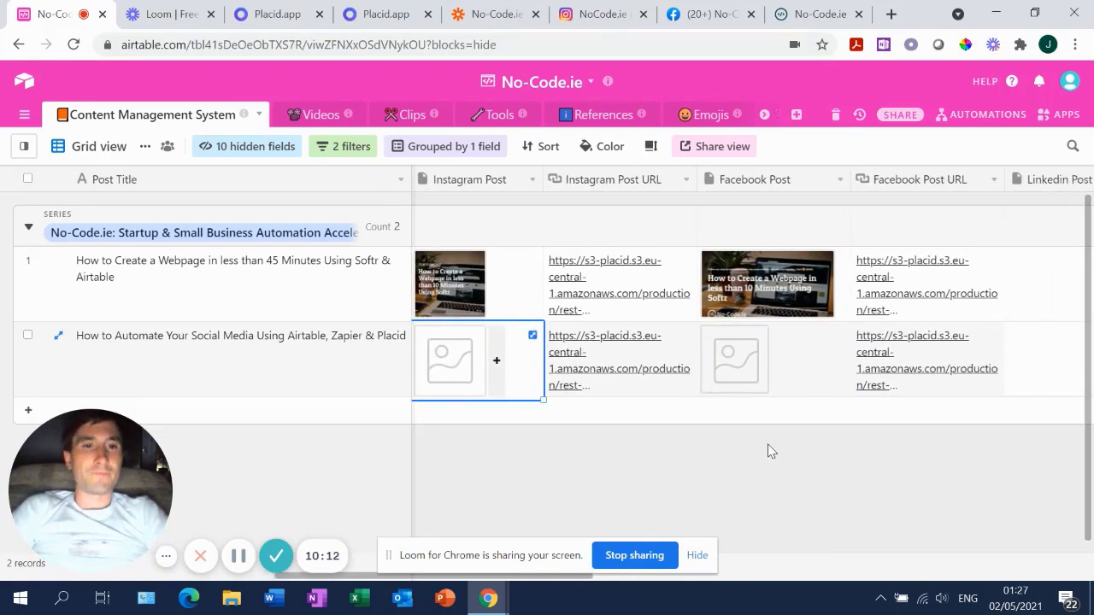
scroll(769, 451, left, 13)
scroll(768, 451, right, 5)
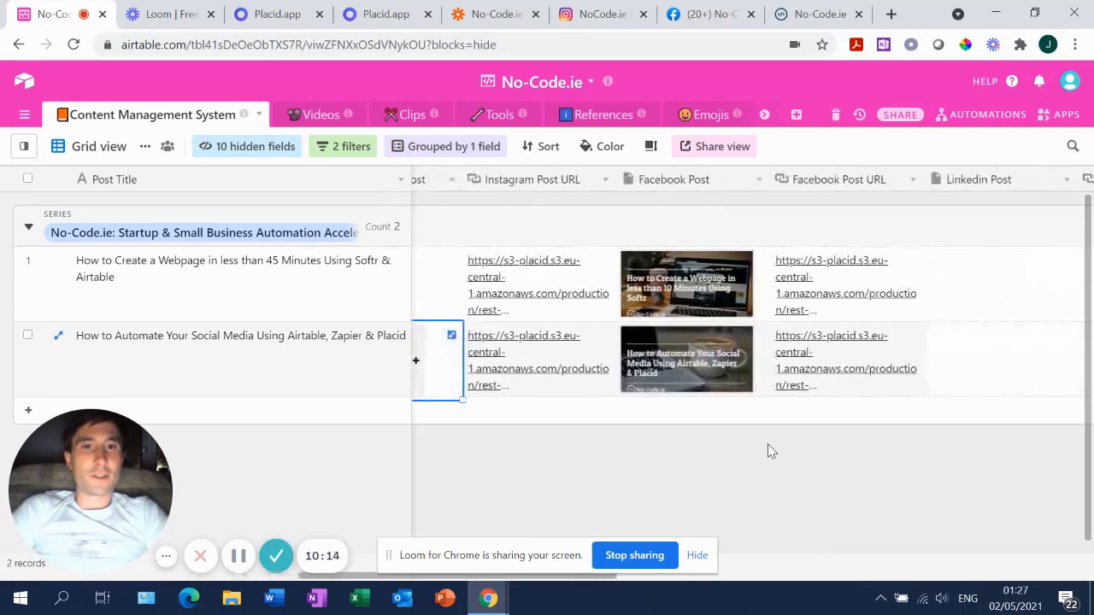
scroll(767, 451, left, 3)
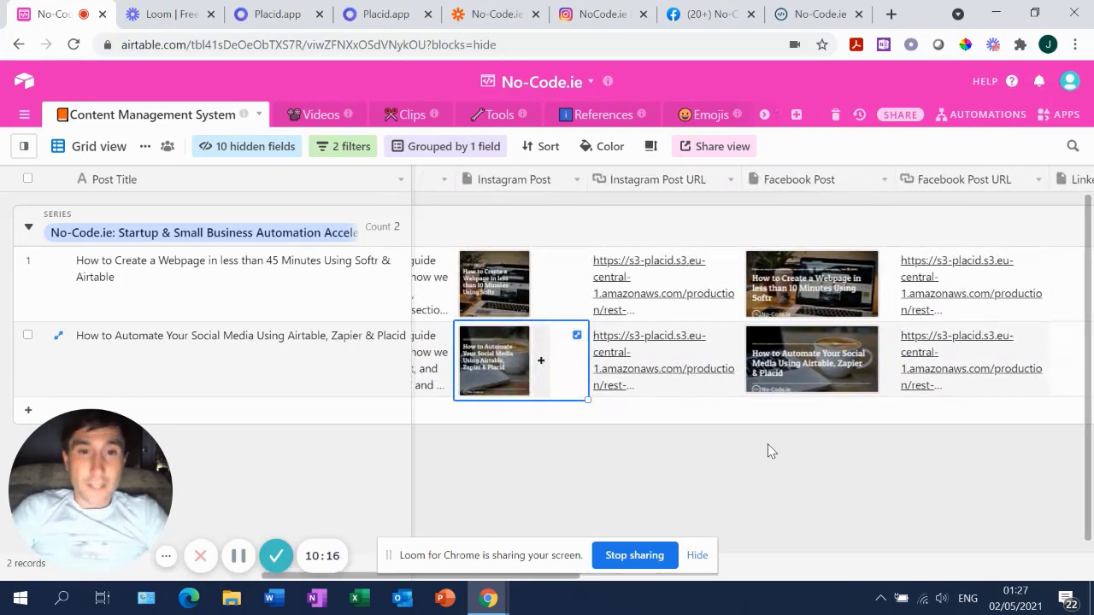
Step: Inspect the second record's generated Instagram image at full size, close the preview, and select the record's Facebook Post field
click(494, 365)
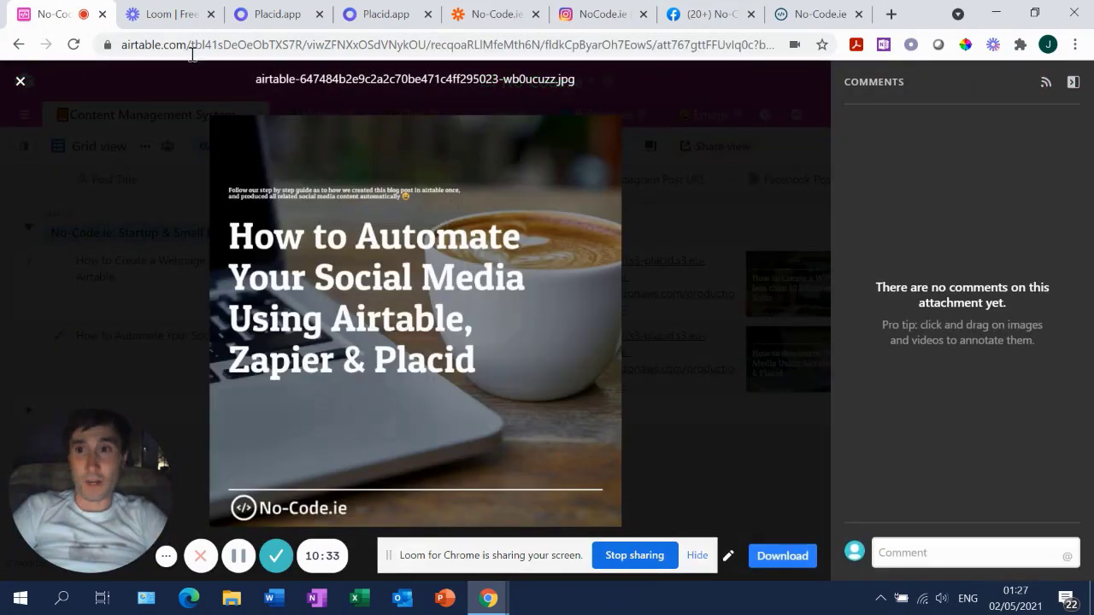
click(20, 82)
key(Right)
key(Right)
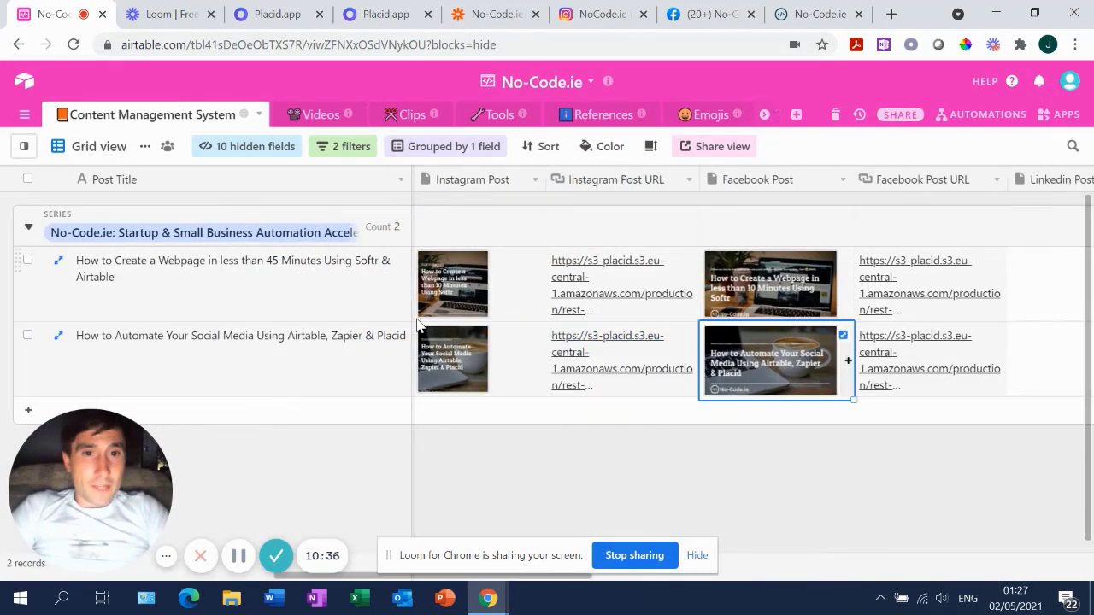
Step: Inspect the second record's generated Facebook image at full size and close the preview
click(739, 357)
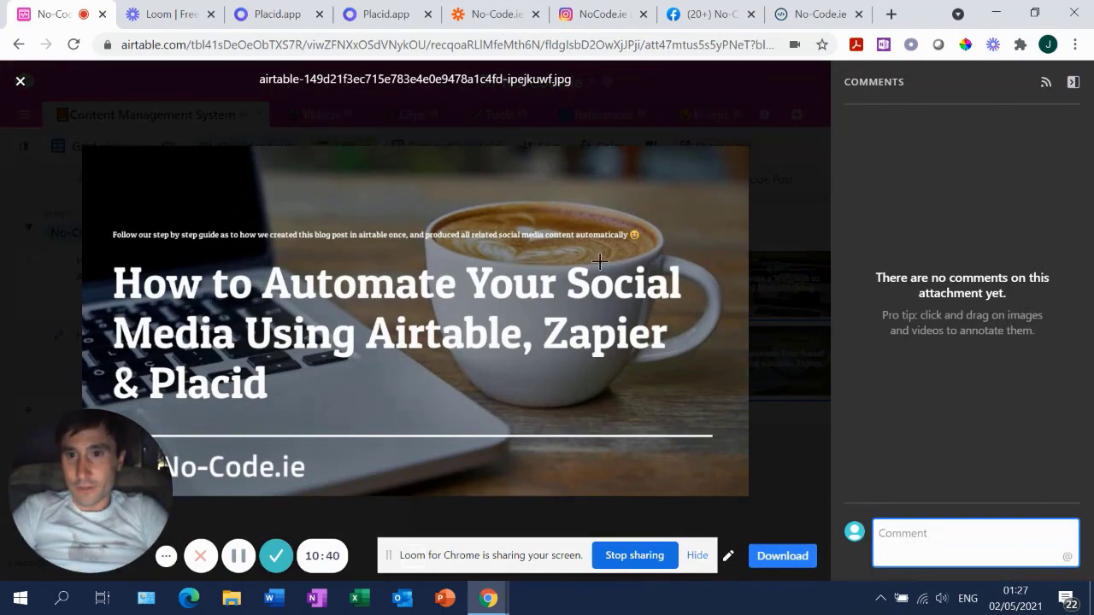
click(20, 81)
Step: Examine the second record's Post to Social Accounts?, Social:Title and Social:Image fields
key(Right)
key(Right)
key(Right)
key(Right)
key(Right)
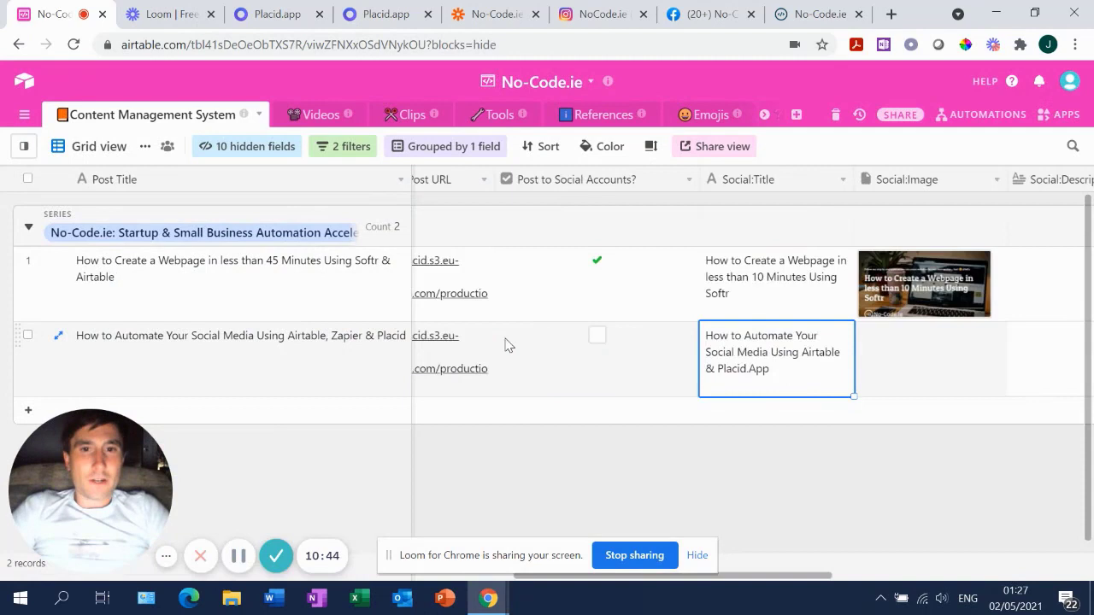
key(Left)
key(Left)
key(Right)
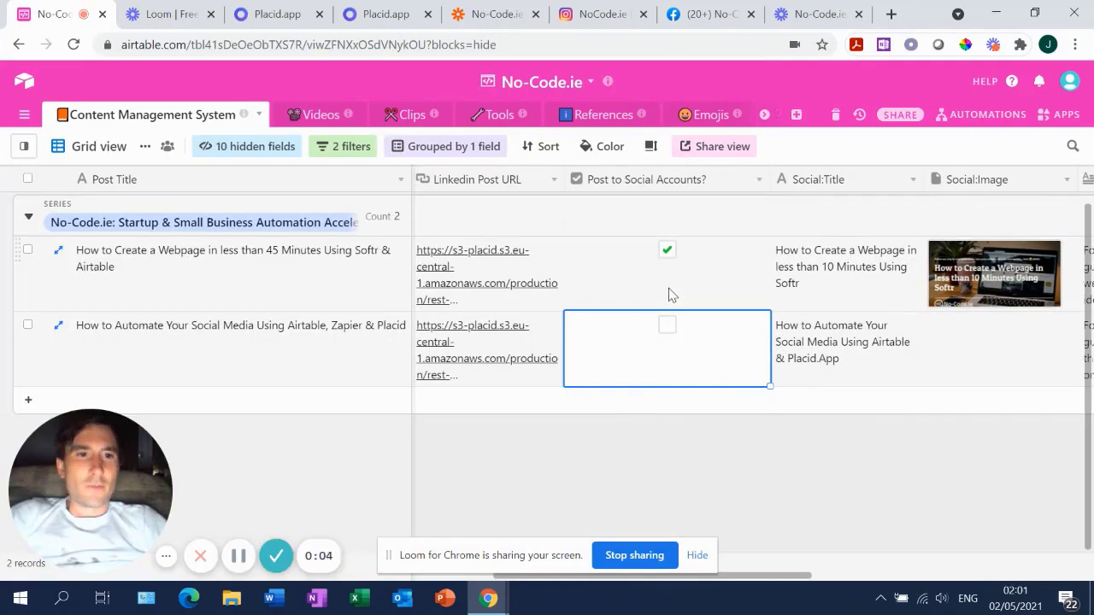
key(Right)
key(Right)
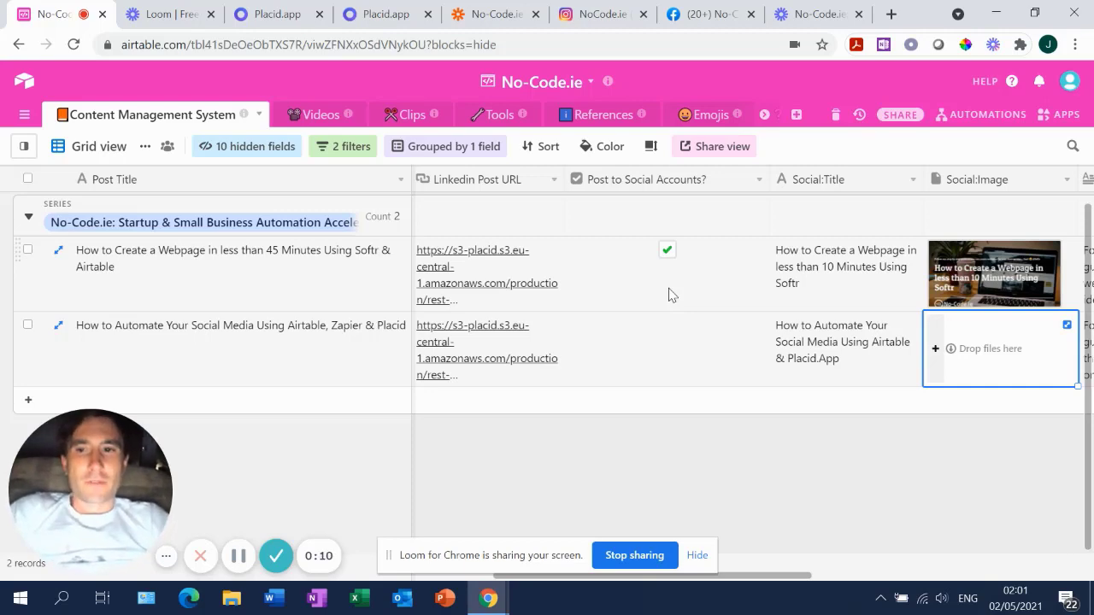
Step: Review the second record's generated post fields and blog content, going back from Social:Image to Blurb
key(Left)
key(Left)
key(Left)
key(Left)
key(Left)
key(Left)
key(Left)
key(Left)
key(Left)
key(Left)
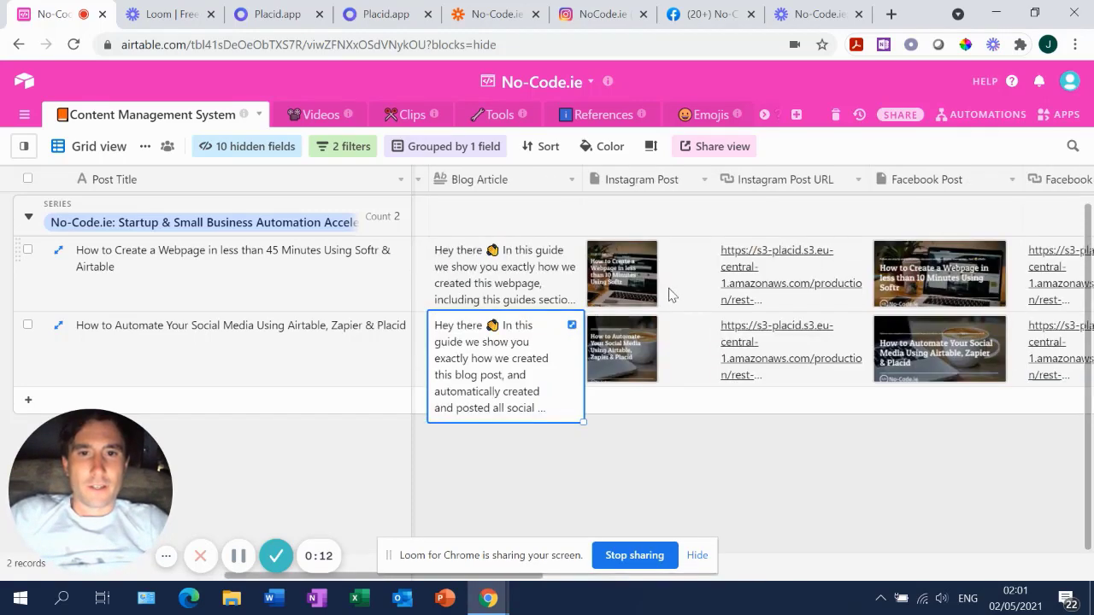
key(Right)
key(Right)
key(Right)
key(Right)
key(Right)
key(Left)
key(Left)
key(Left)
key(Left)
key(Left)
key(Left)
key(Left)
key(Left)
key(Left)
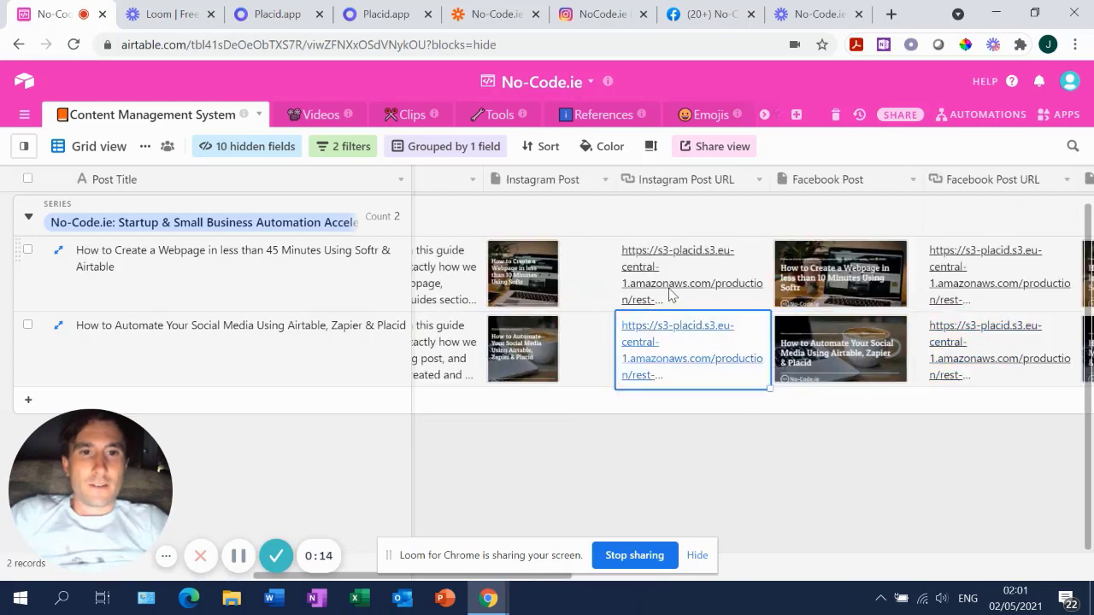
key(Right)
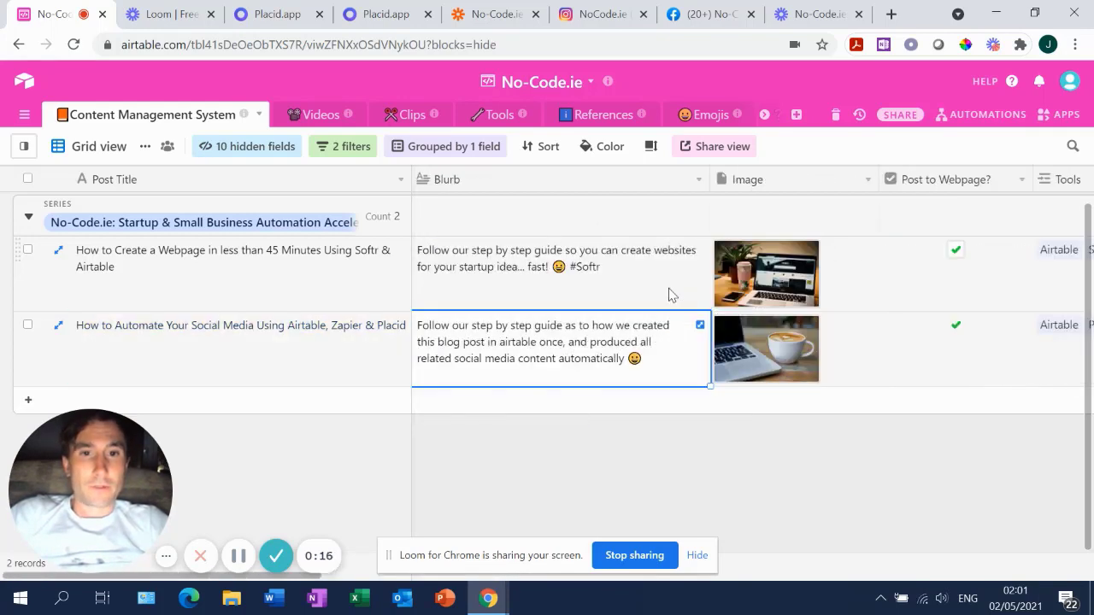
Step: Review the second record's fields from Blurb forward through the generated social posts to Social:Image
key(Right)
key(Right)
key(Right)
key(Right)
key(Right)
key(Right)
key(Right)
key(Right)
key(Right)
key(Right)
key(Right)
key(Right)
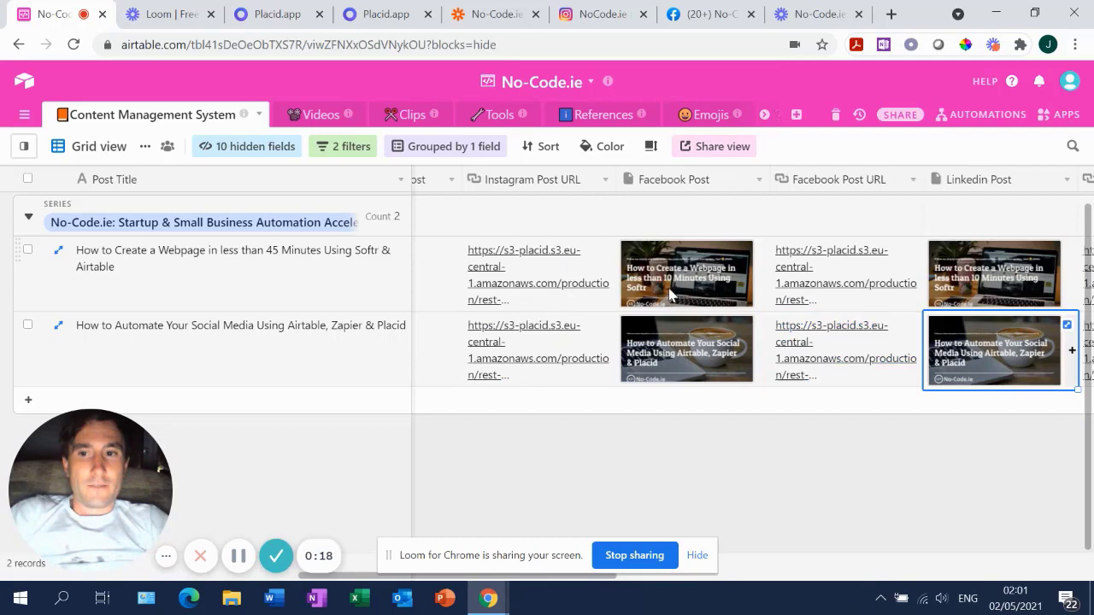
key(Right)
key(Right)
key(Right)
key(Left)
key(Left)
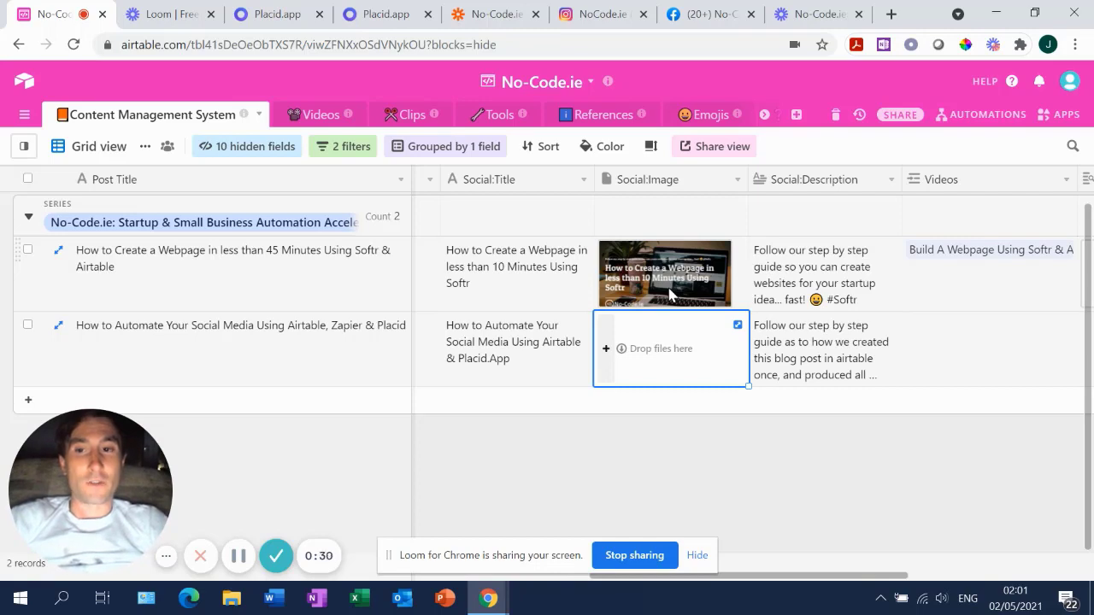
Step: Look through the second record's Facebook and LinkedIn images and URLs for a picture suitable for Social:Image
key(Left)
key(Left)
key(Right)
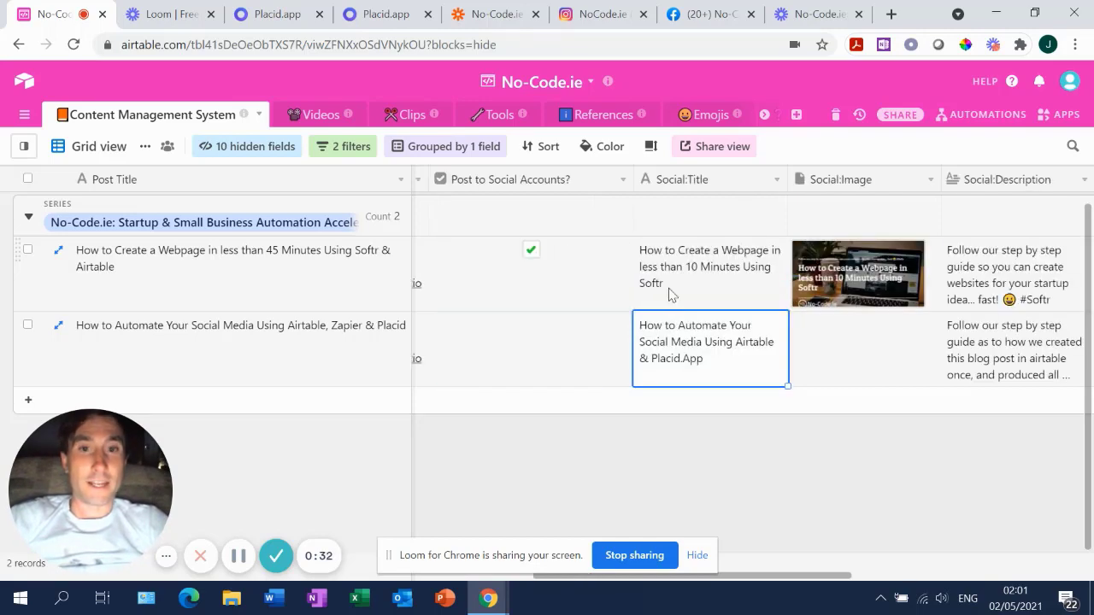
key(Left)
key(Left)
key(Left)
key(Left)
key(Left)
key(Right)
key(Right)
key(Right)
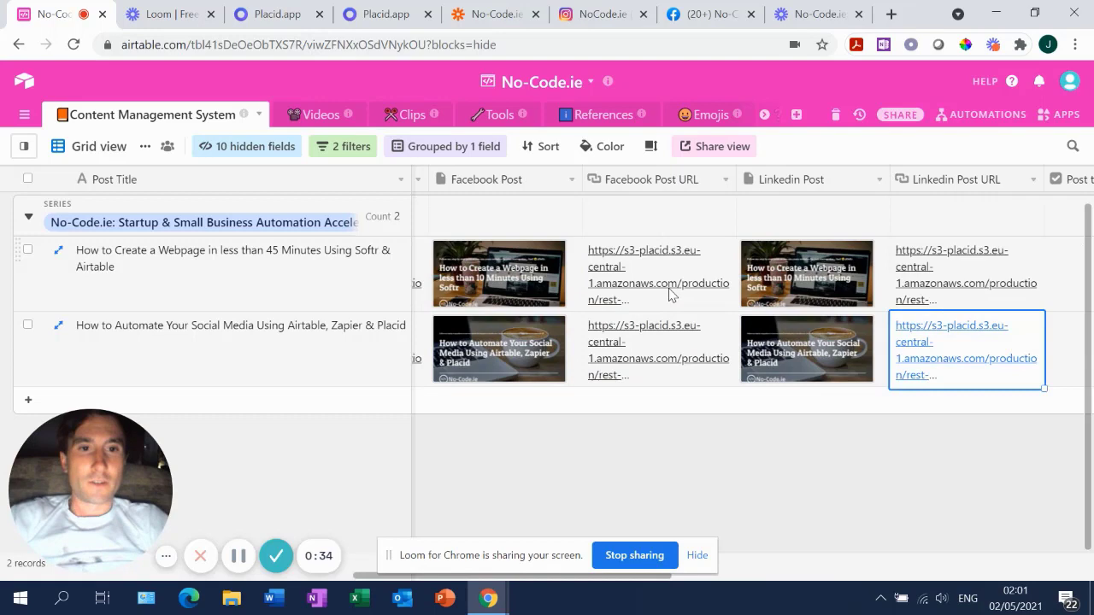
key(Left)
key(Left)
key(Left)
key(Left)
key(Right)
key(Right)
key(Right)
key(Right)
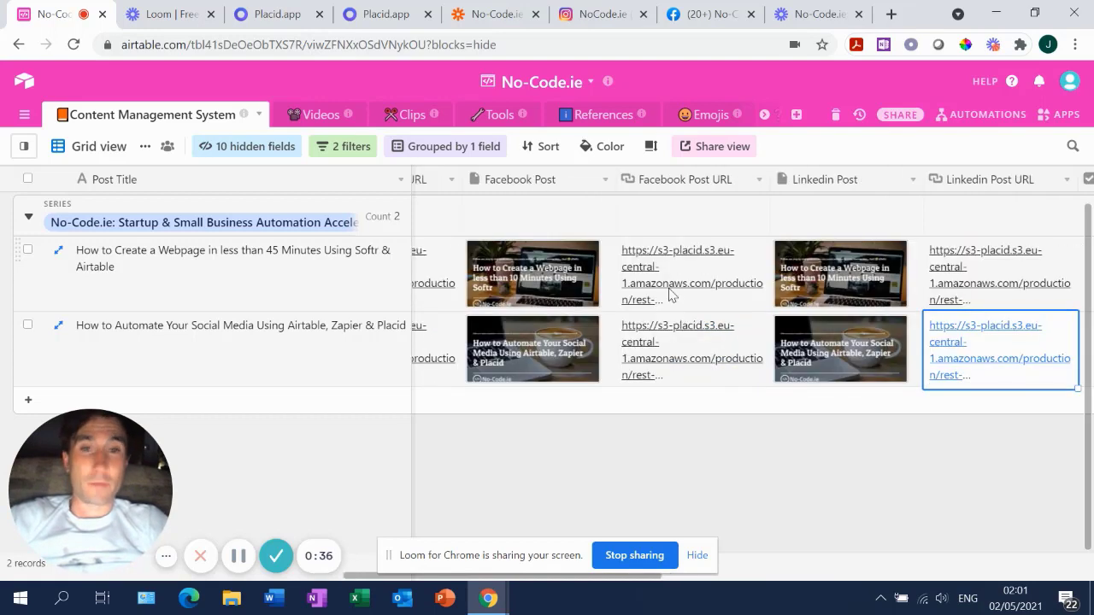
Step: Copy the second record's Facebook Post image into its Social:Image field, and select its Post to Social Accounts? field
key(Left)
key(Left)
key(Left)
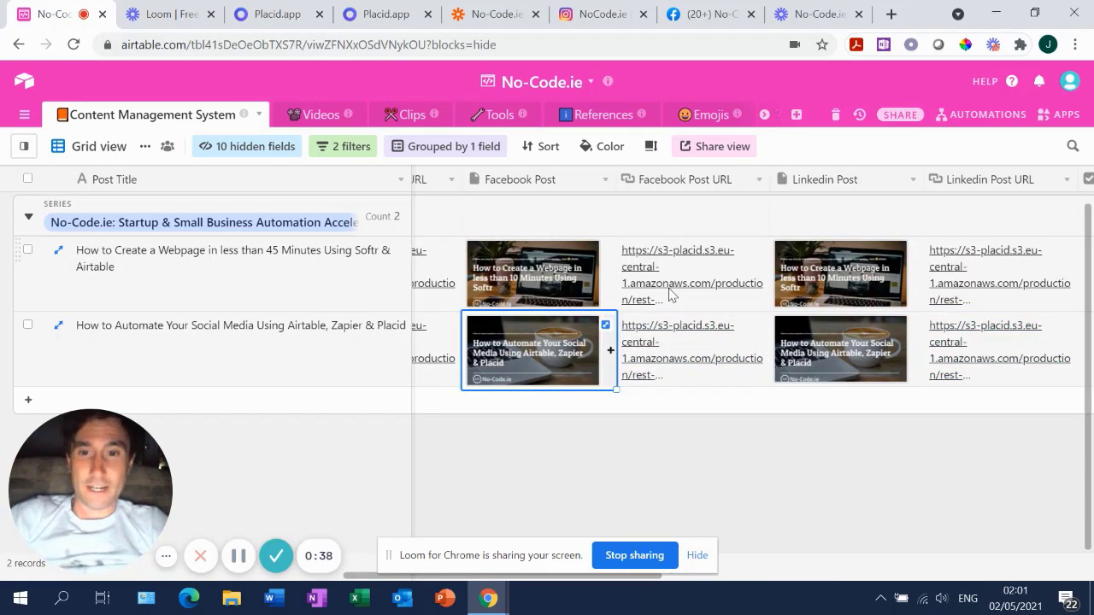
key(Right)
key(Right)
key(Right)
key(Right)
key(Right)
key(Right)
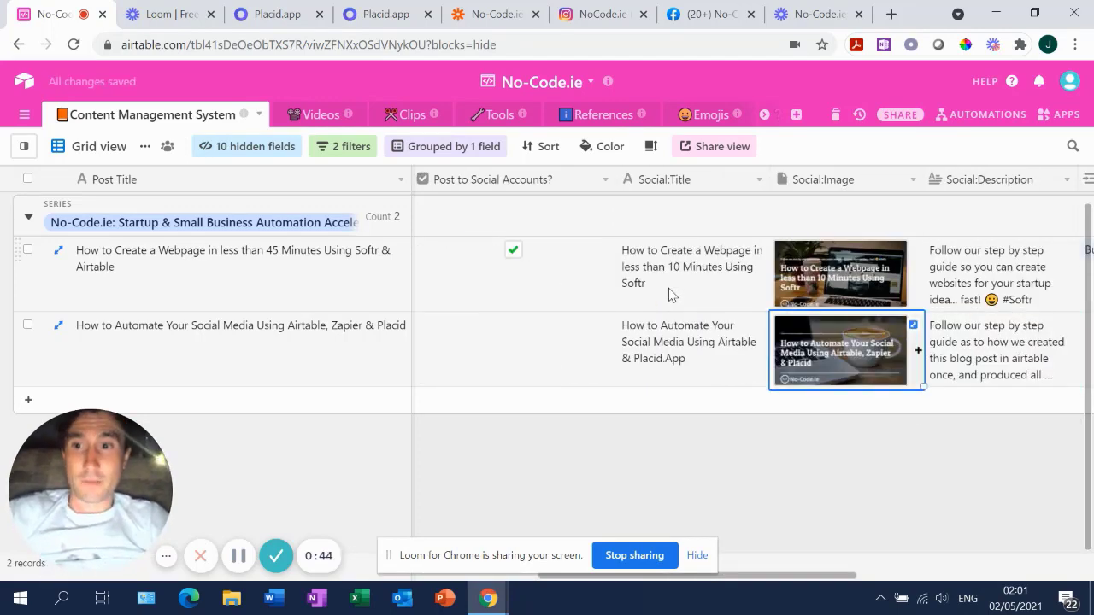
key(Left)
key(Left)
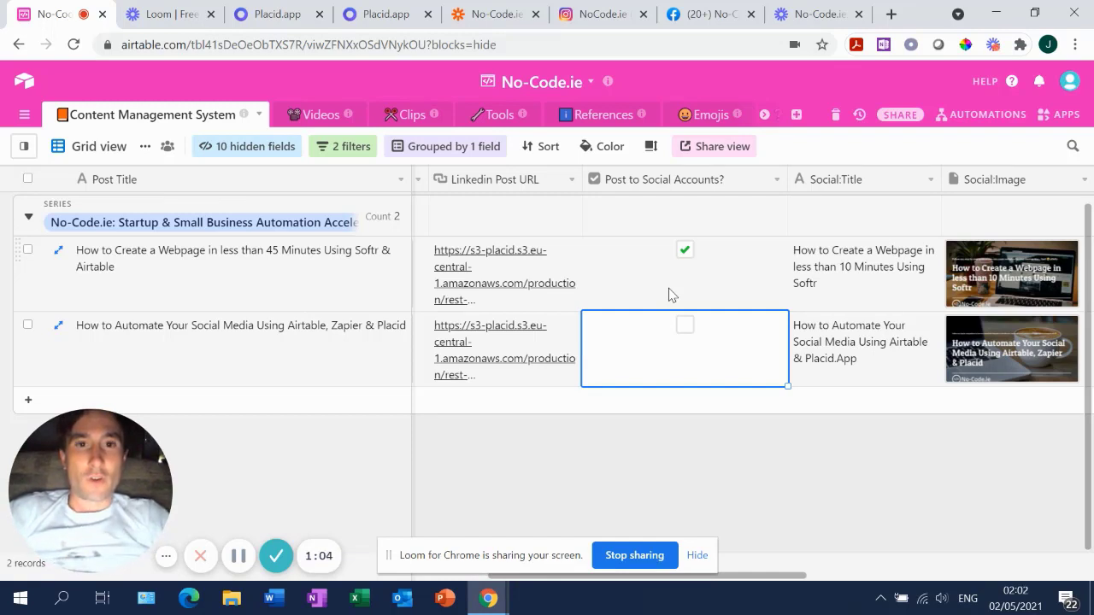
Step: Switch to Zapier, leave the Facebook Page zap, and open the No-Code.ie: Post to Instagram zap
click(493, 18)
scroll(201, 295, up, 2)
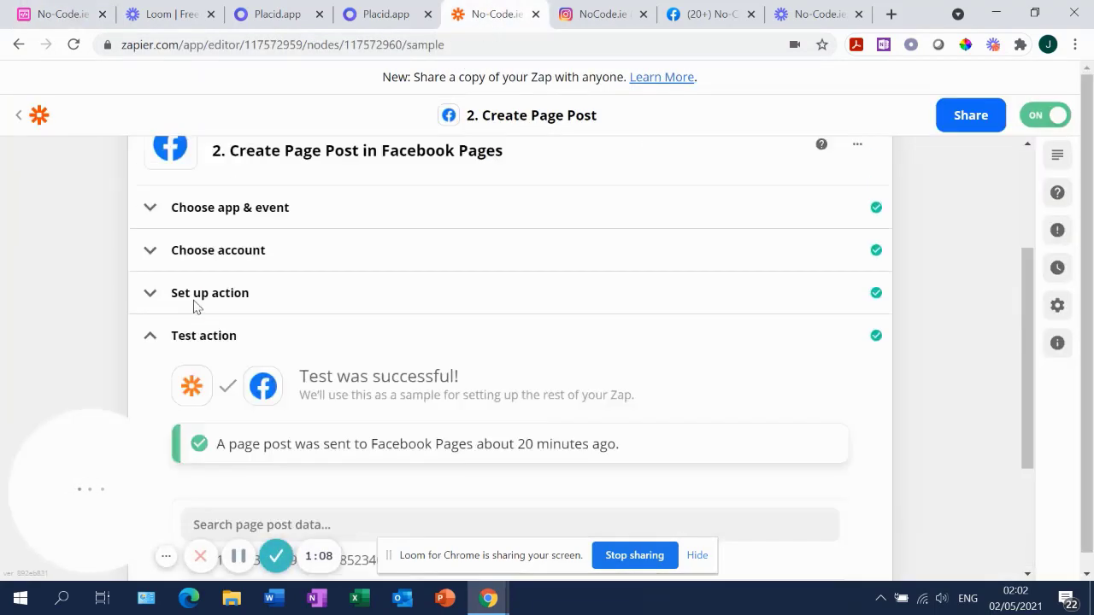
scroll(194, 305, up, 3)
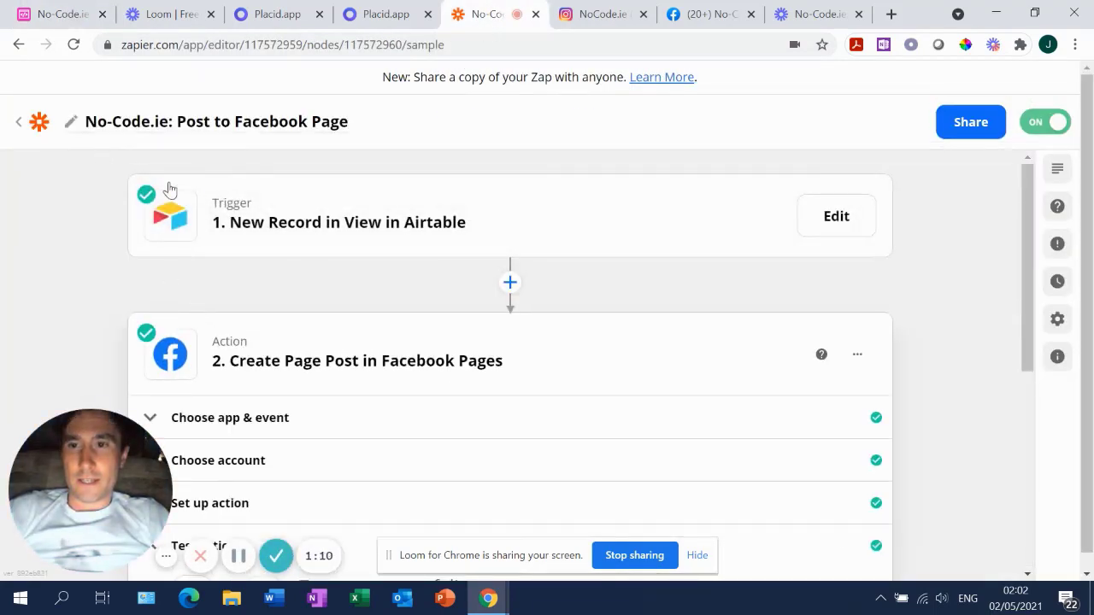
click(19, 121)
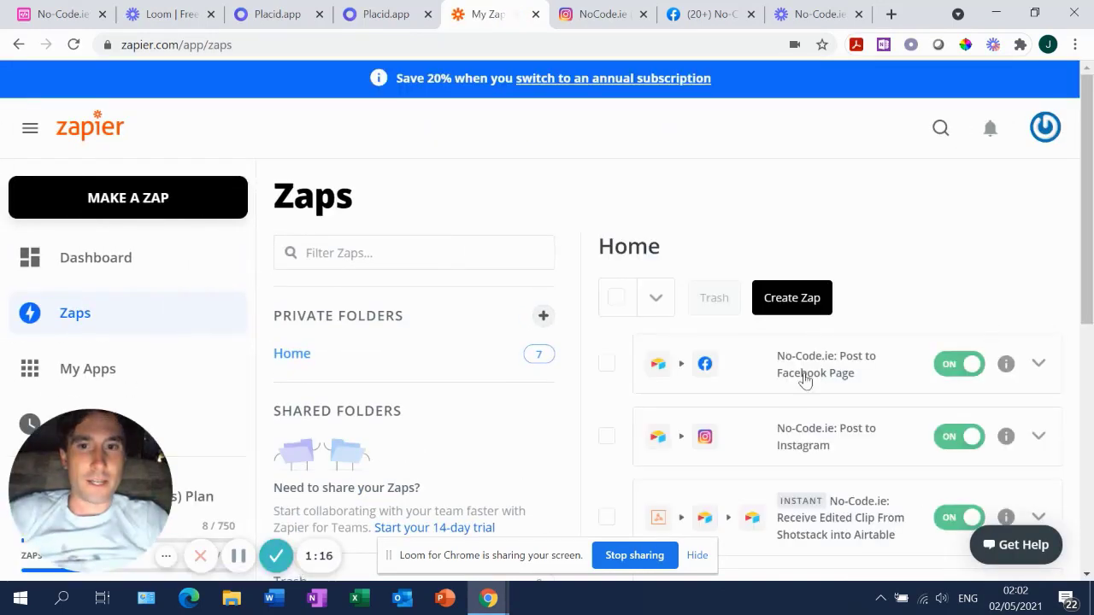
scroll(737, 430, down, 1)
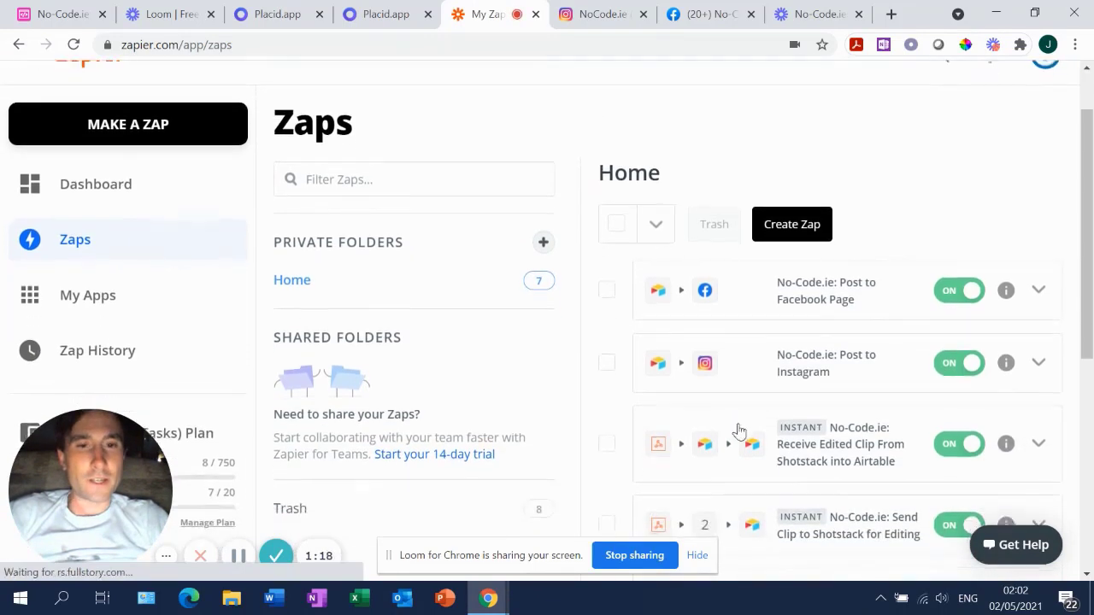
scroll(737, 429, down, 1)
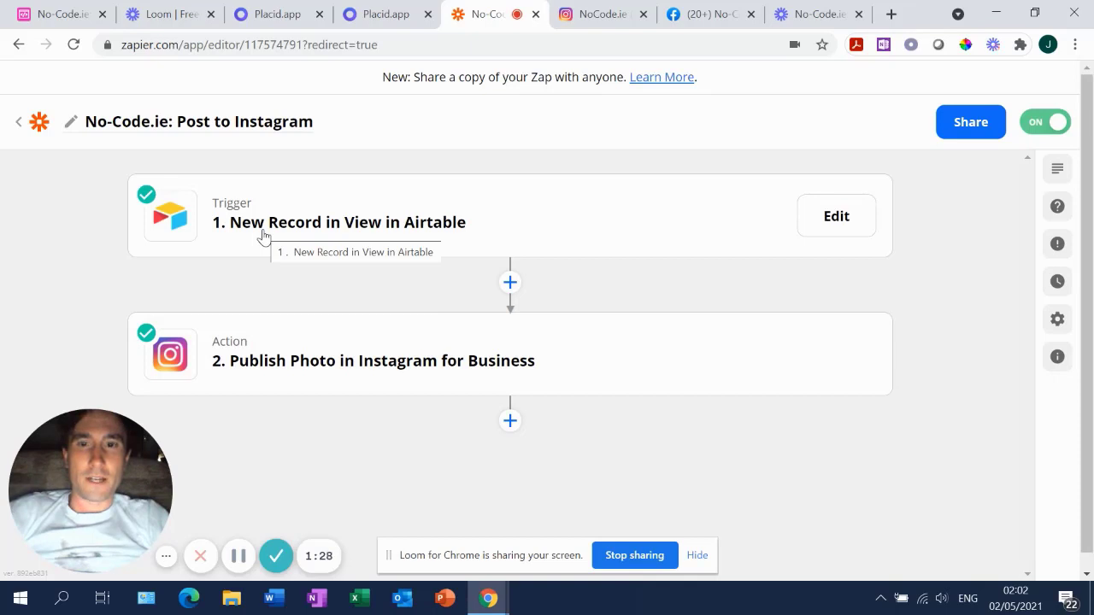
Step: Switch to Airtable, open the Posted to Social Media view, and inspect its Post to Social Accounts? filter condition
click(37, 14)
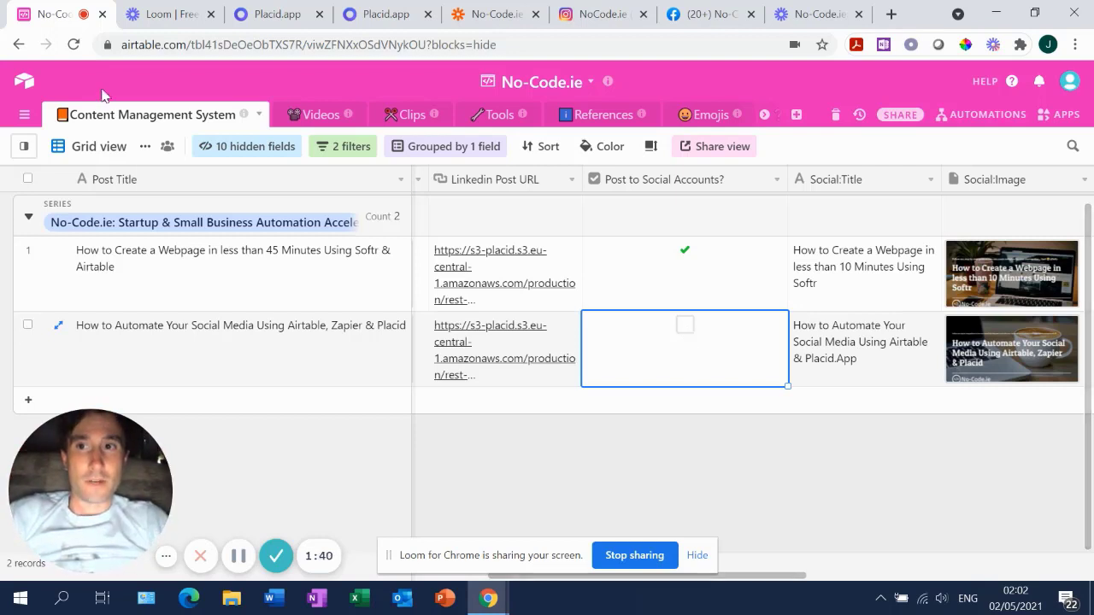
click(85, 150)
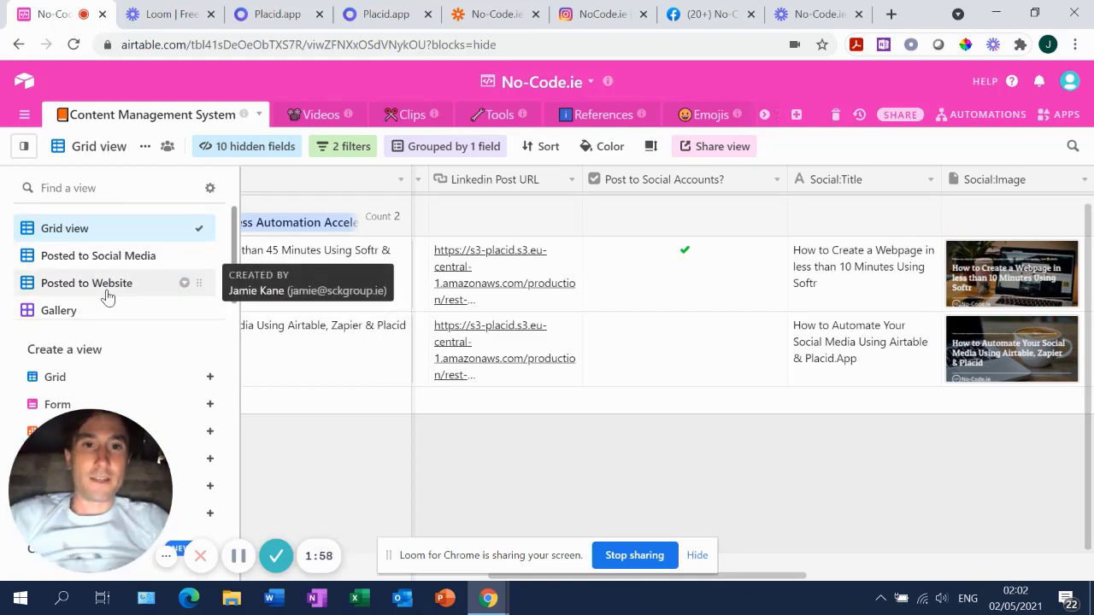
click(94, 256)
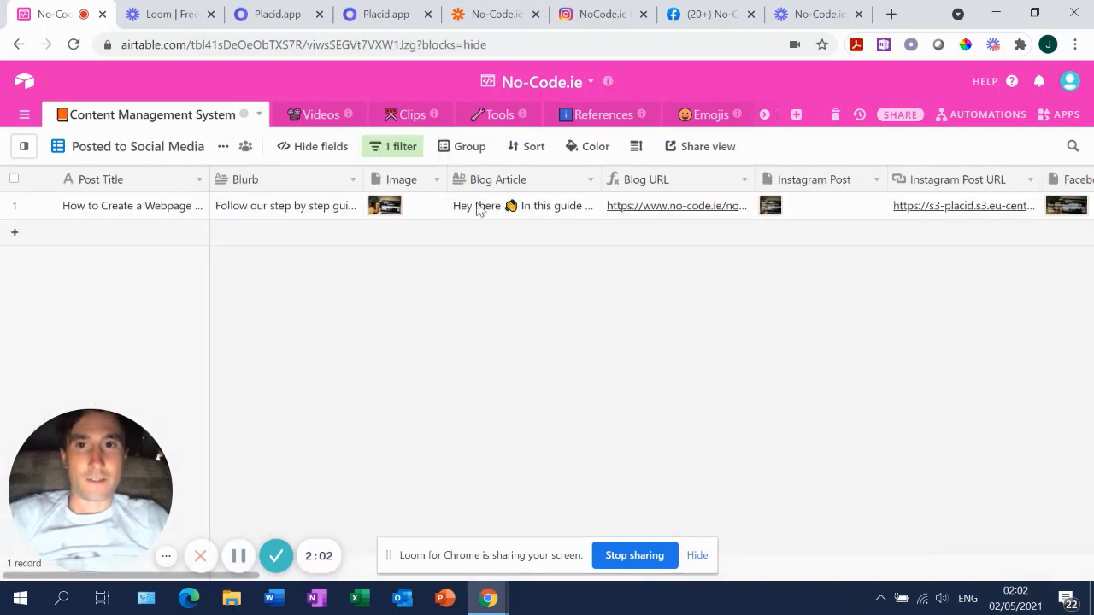
click(387, 151)
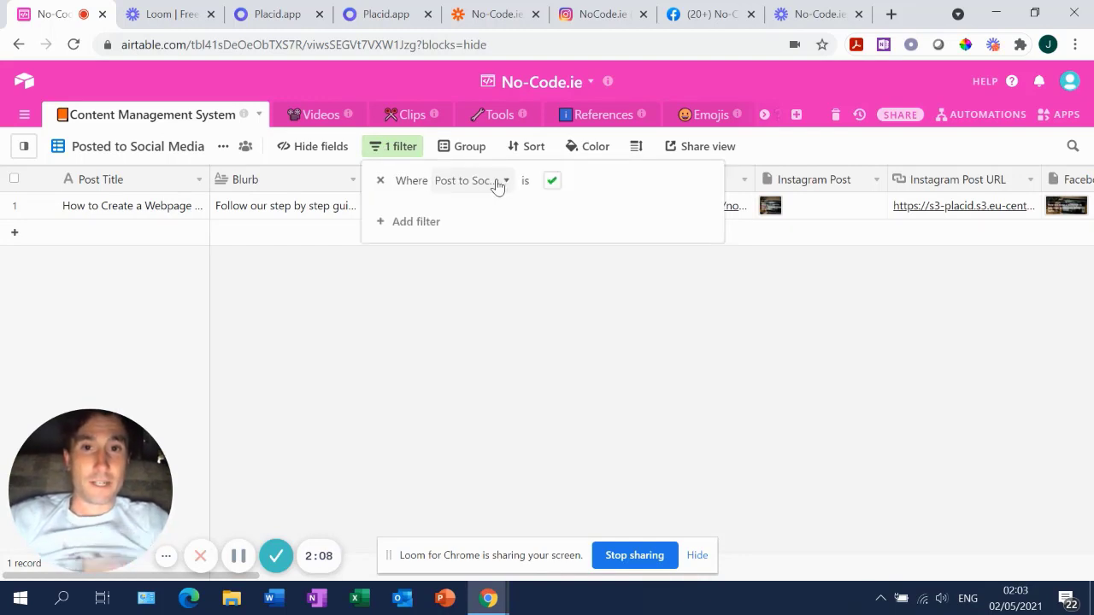
click(876, 299)
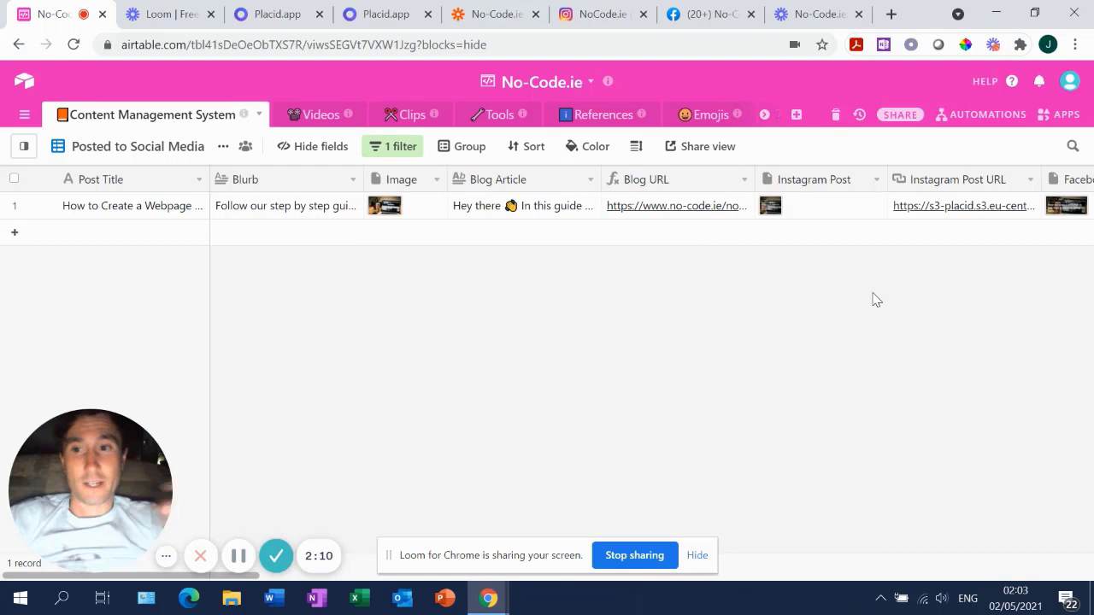
Step: Switch to Zapier and examine the Photo and Caption mappings in the Instagram Publish Photo action's setup
click(492, 13)
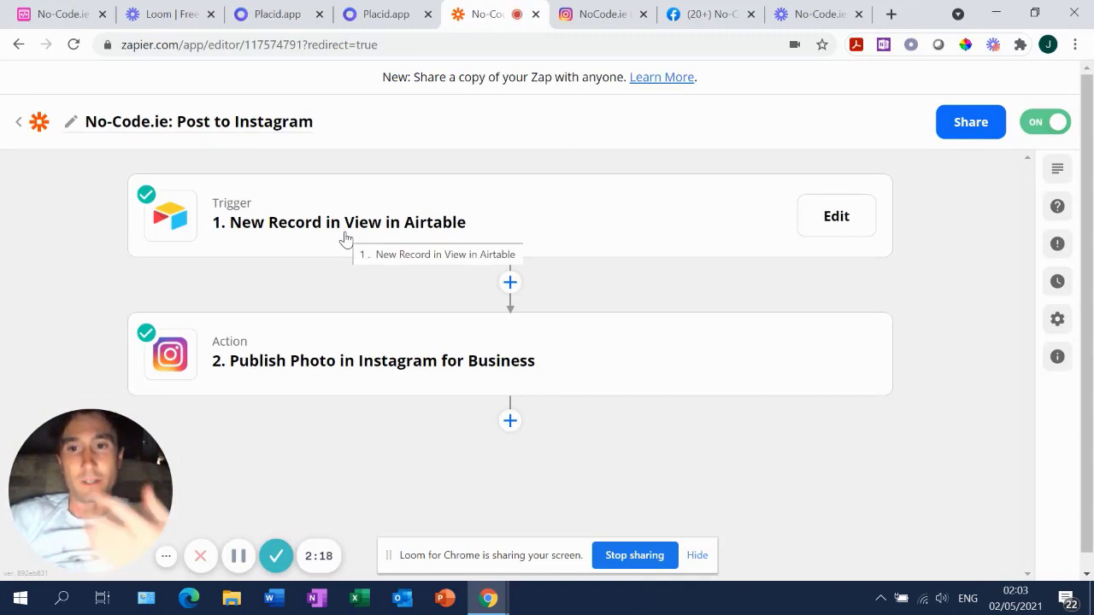
click(282, 372)
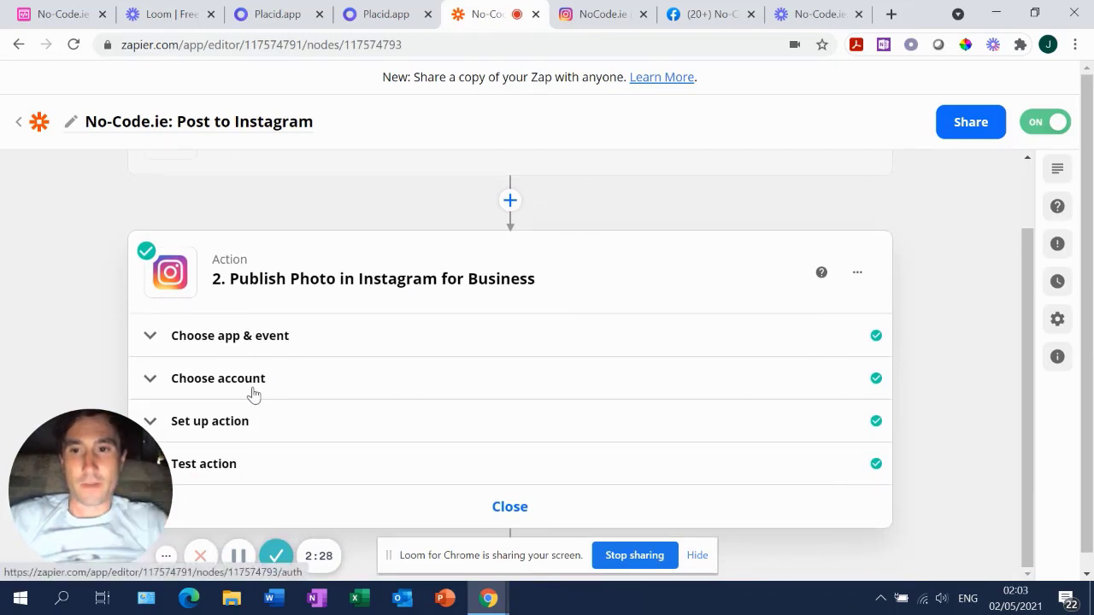
click(203, 421)
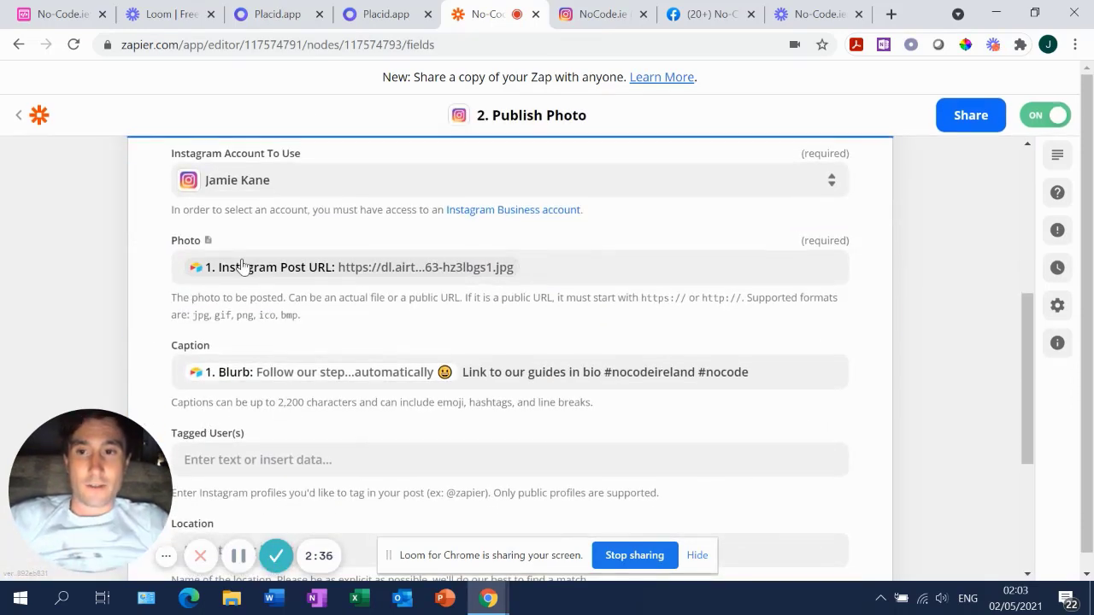
Step: Check the Instagram Post URL field in Airtable's Posted to Social Media view, and return to the Zapier action setup
click(53, 15)
scroll(674, 239, right, 3)
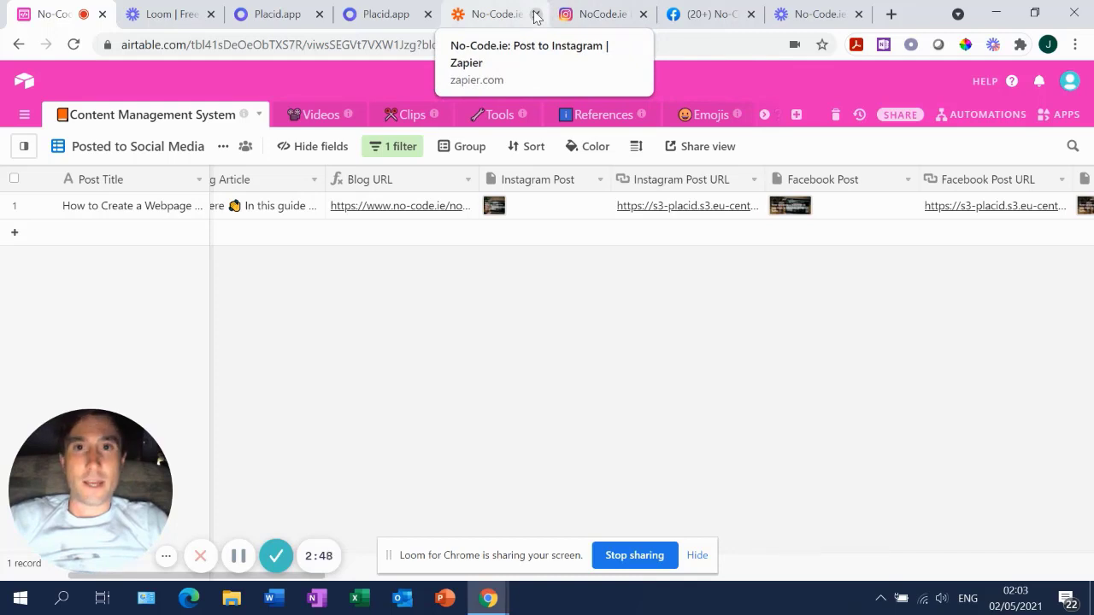
click(469, 19)
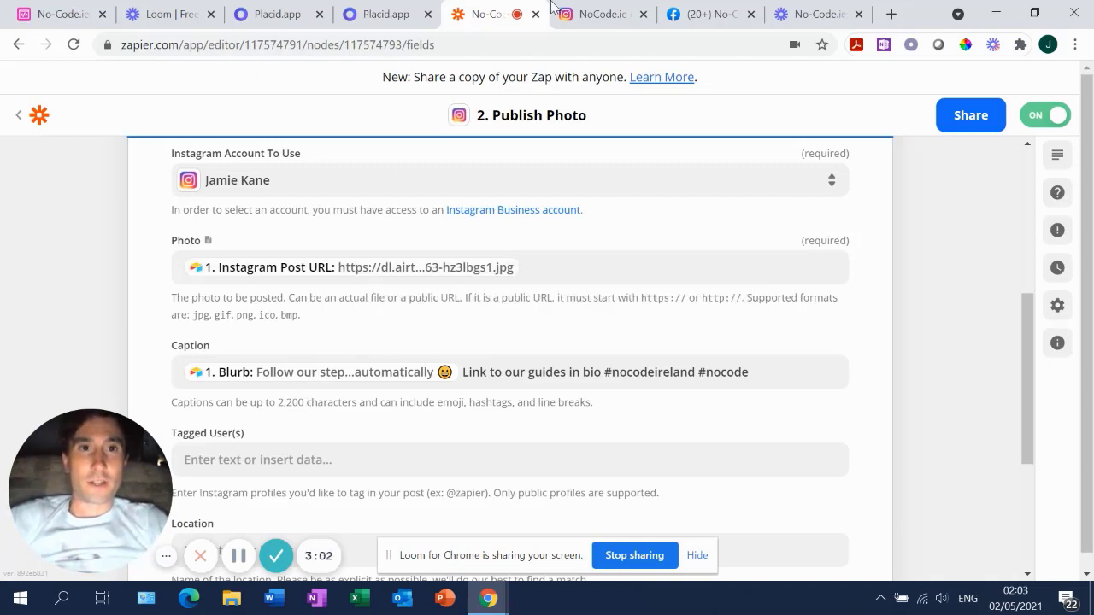
Step: Check the existing posts on the nocode.ie Instagram profile and the No-Code.ie Facebook page
click(594, 14)
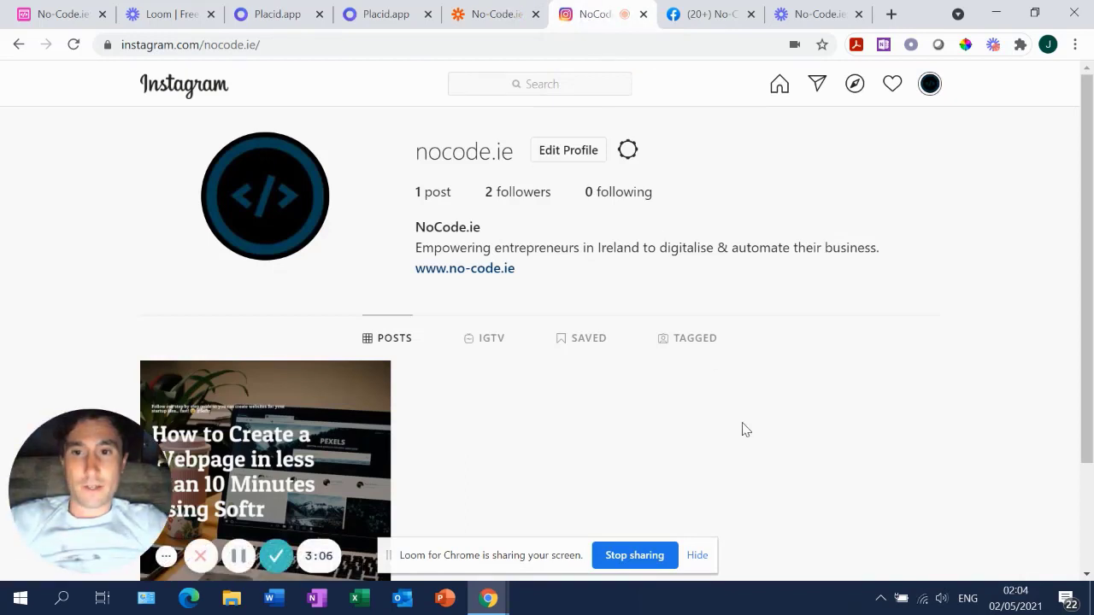
click(699, 19)
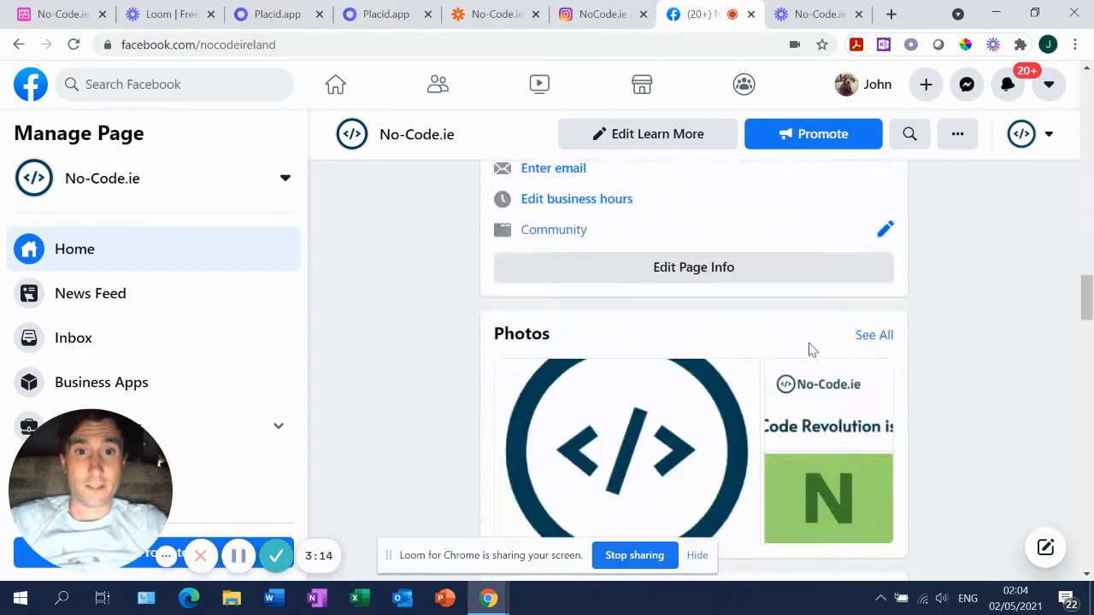
click(580, 14)
Step: Switch to Airtable's Grid view and enable Post to Social Accounts? for the second record
click(60, 14)
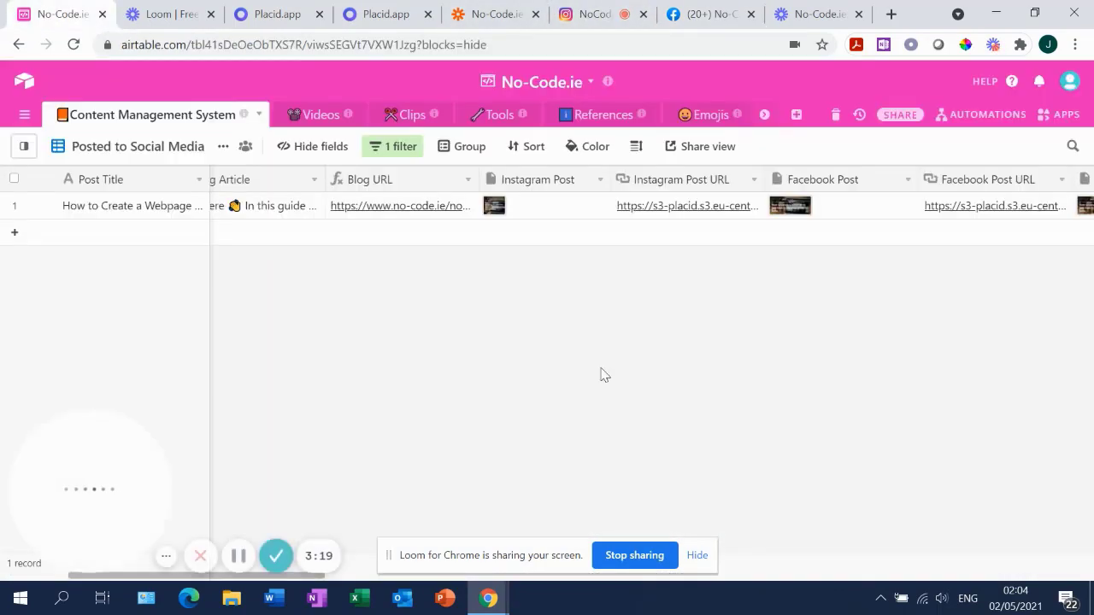
click(124, 147)
click(65, 231)
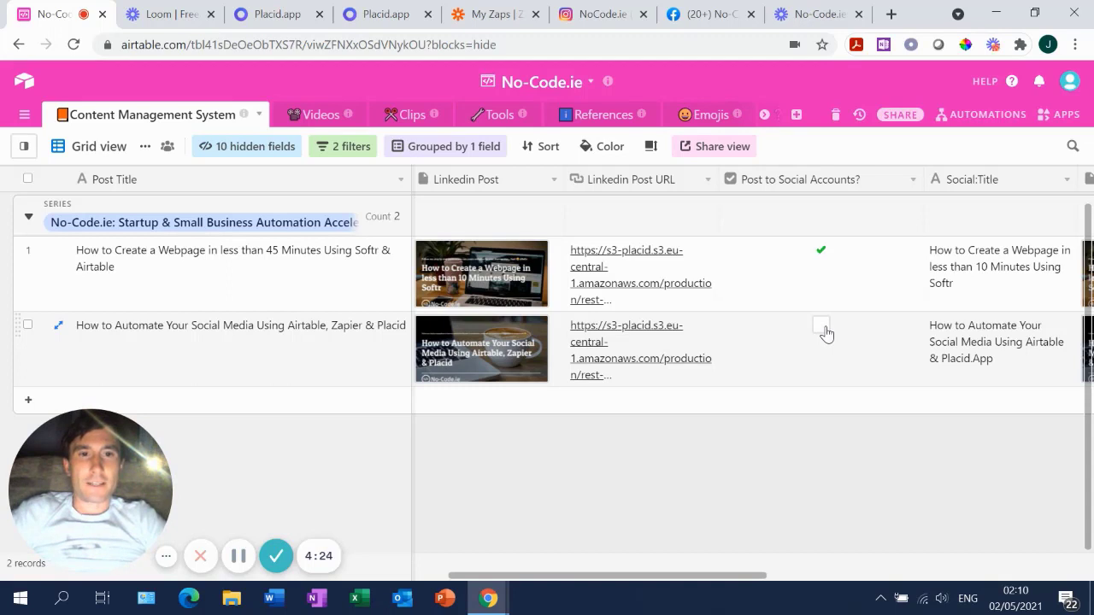
click(821, 328)
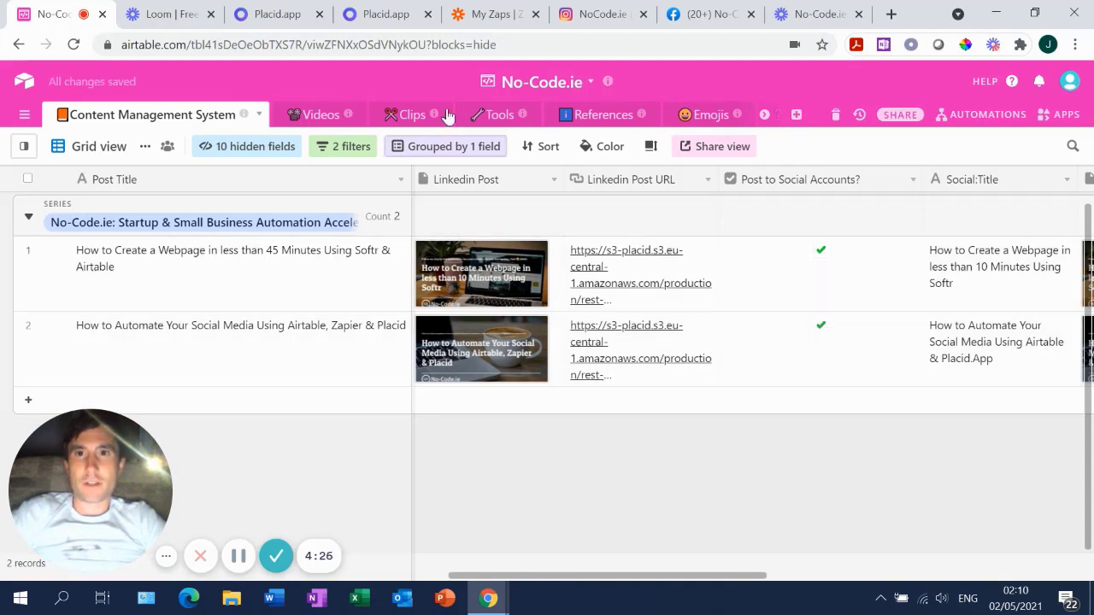
Step: Switch to Zapier, run the No-Code.ie: Post to Instagram Zap manually, and dismiss the run dialog
click(485, 15)
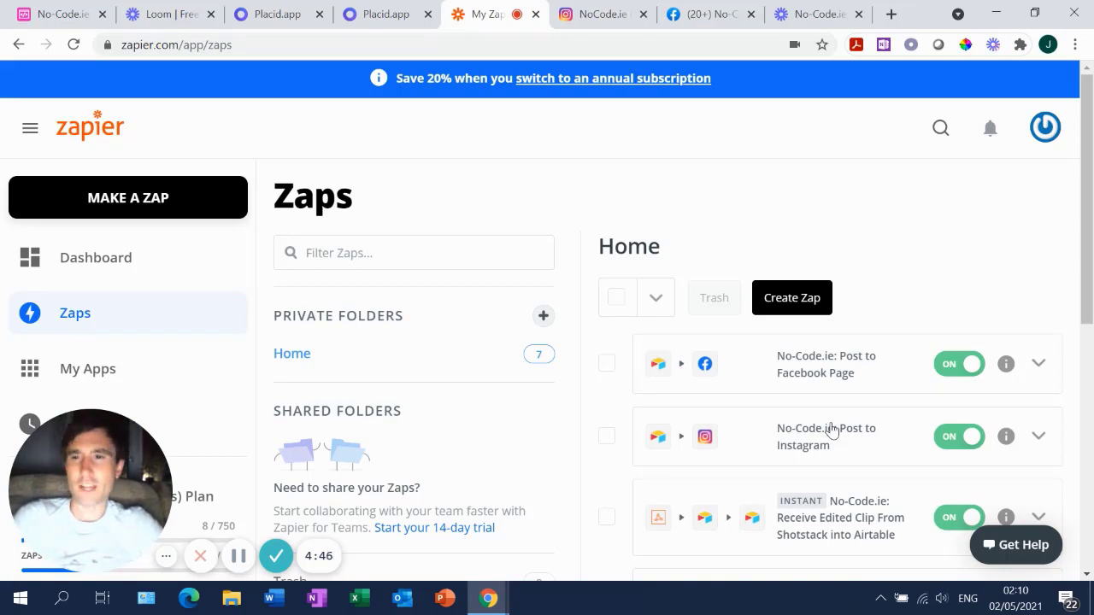
click(1038, 438)
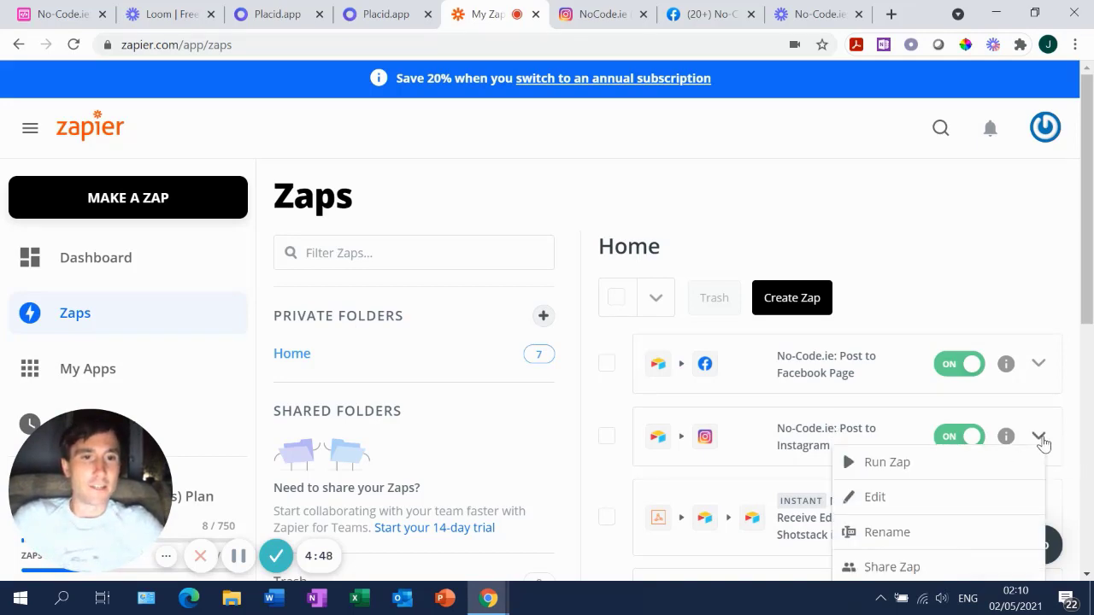
click(951, 467)
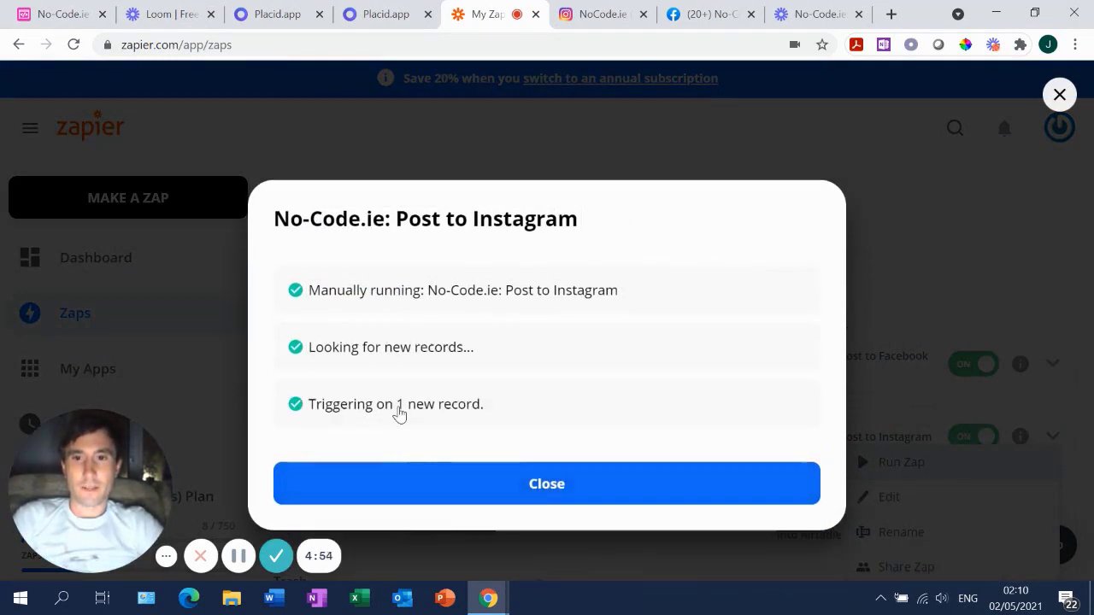
click(515, 483)
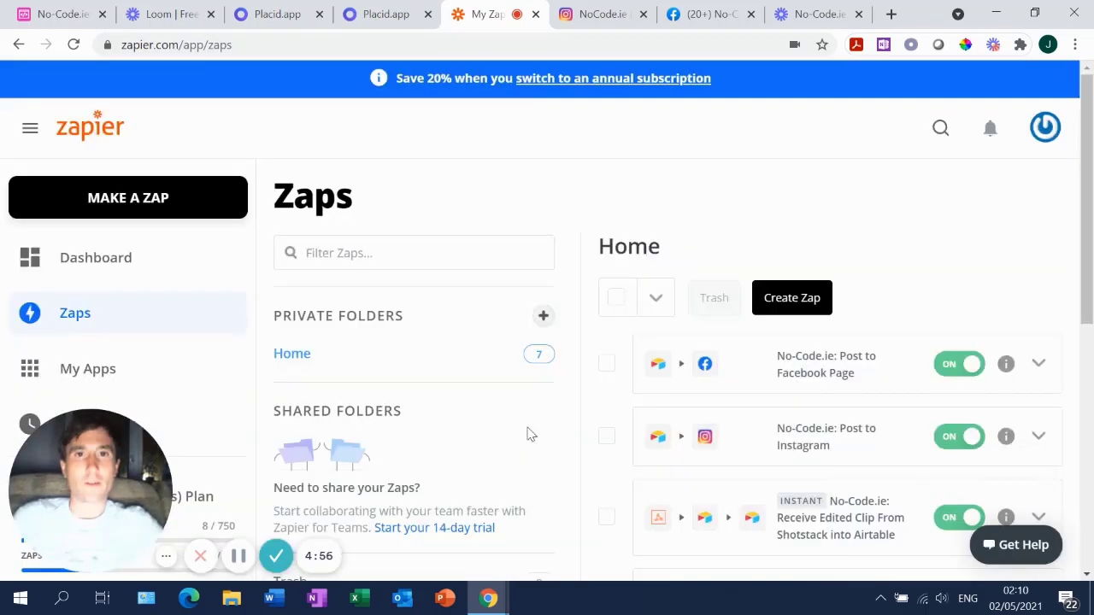
Step: Switch to Instagram, reload the nocode.ie profile, and open the How to Automate Your Social Media post
click(598, 15)
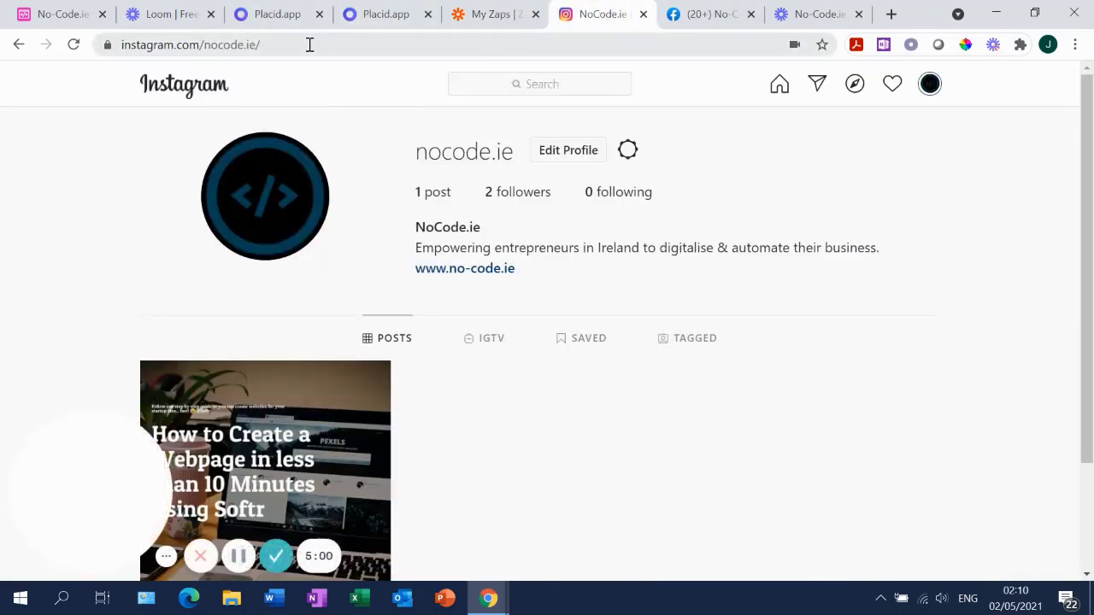
click(309, 45)
key(Return)
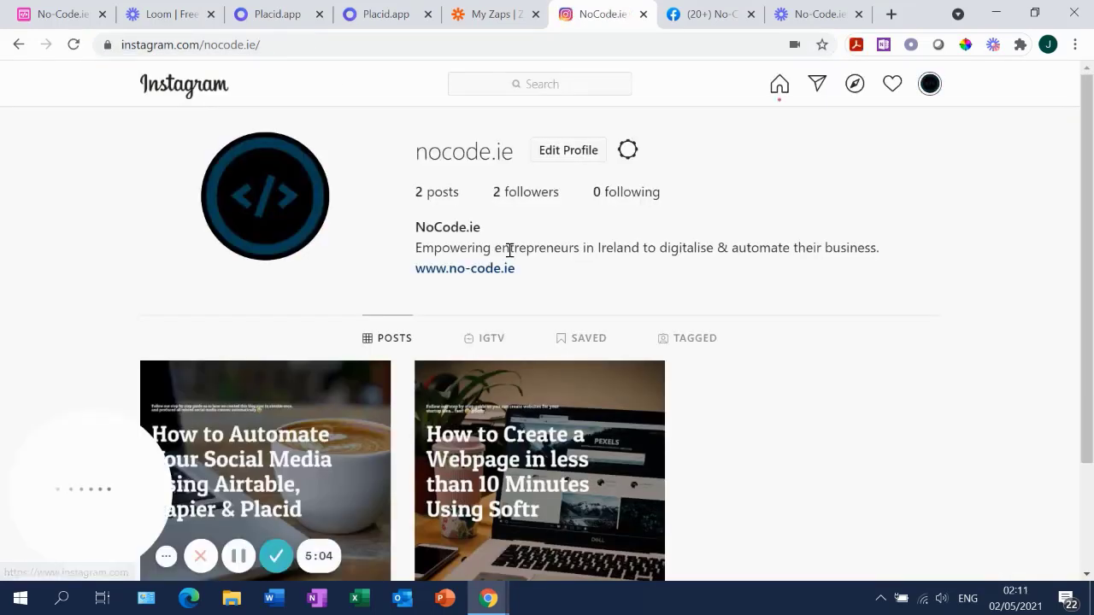
scroll(507, 249, down, 3)
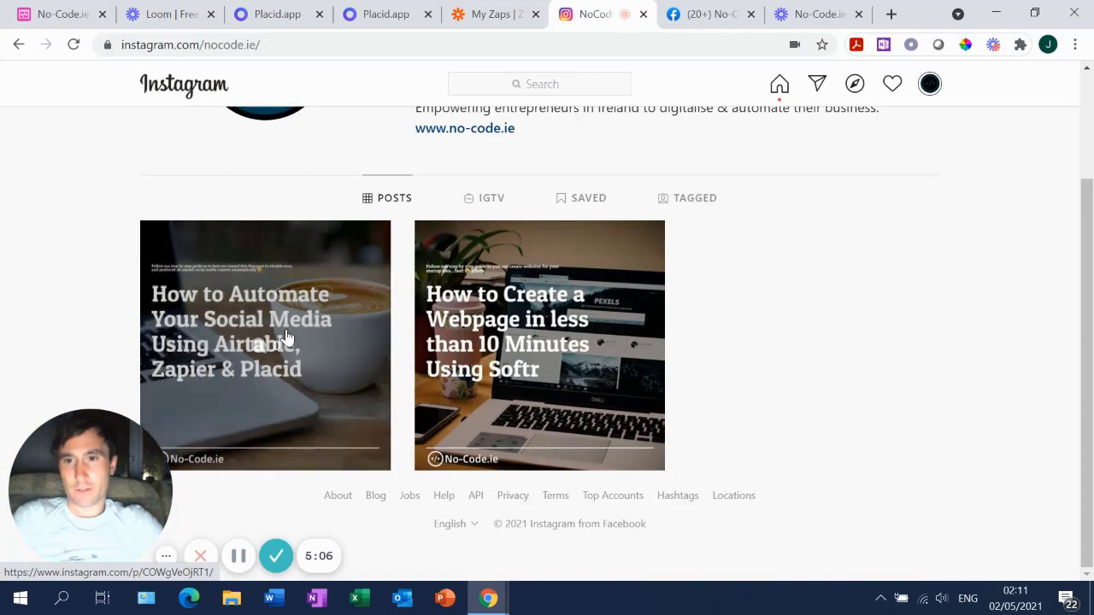
click(288, 338)
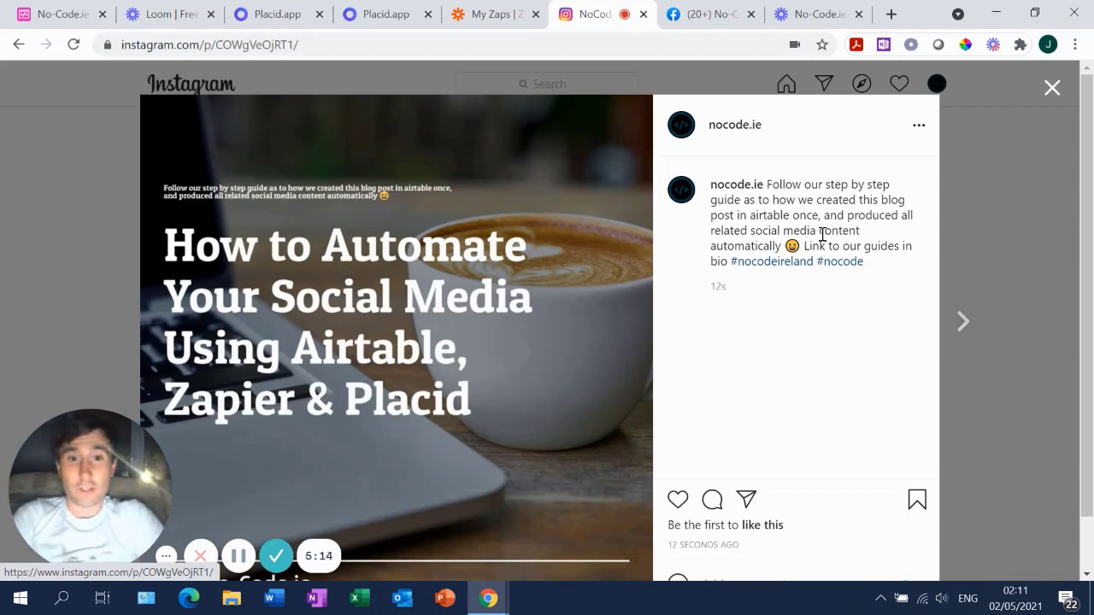
Step: Like the opened Instagram post and close it to return to the profile
scroll(822, 235, down, 1)
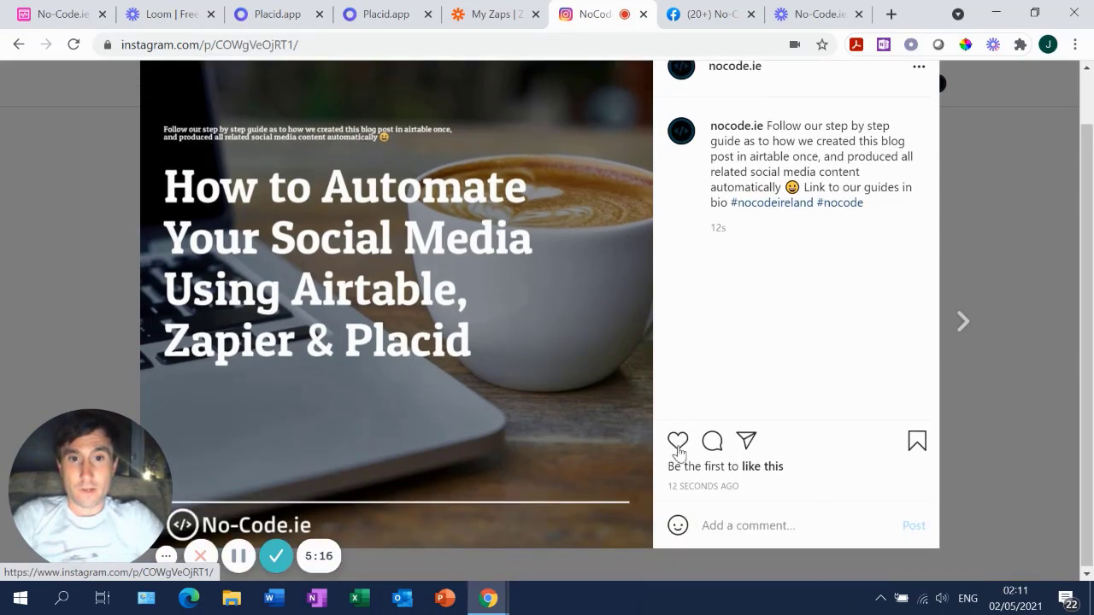
click(677, 442)
scroll(733, 354, up, 1)
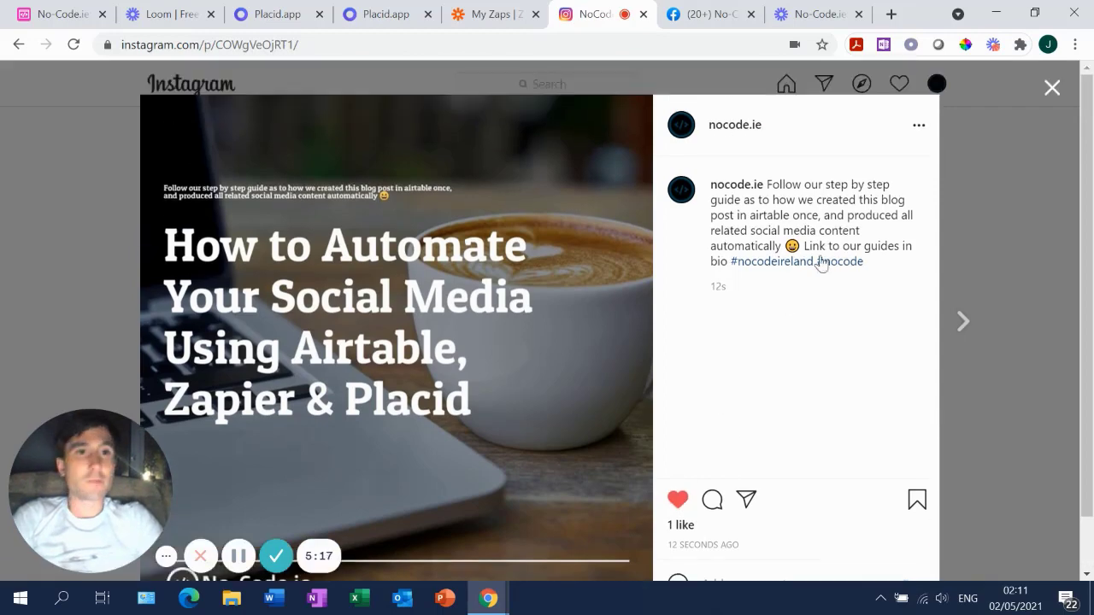
click(1051, 89)
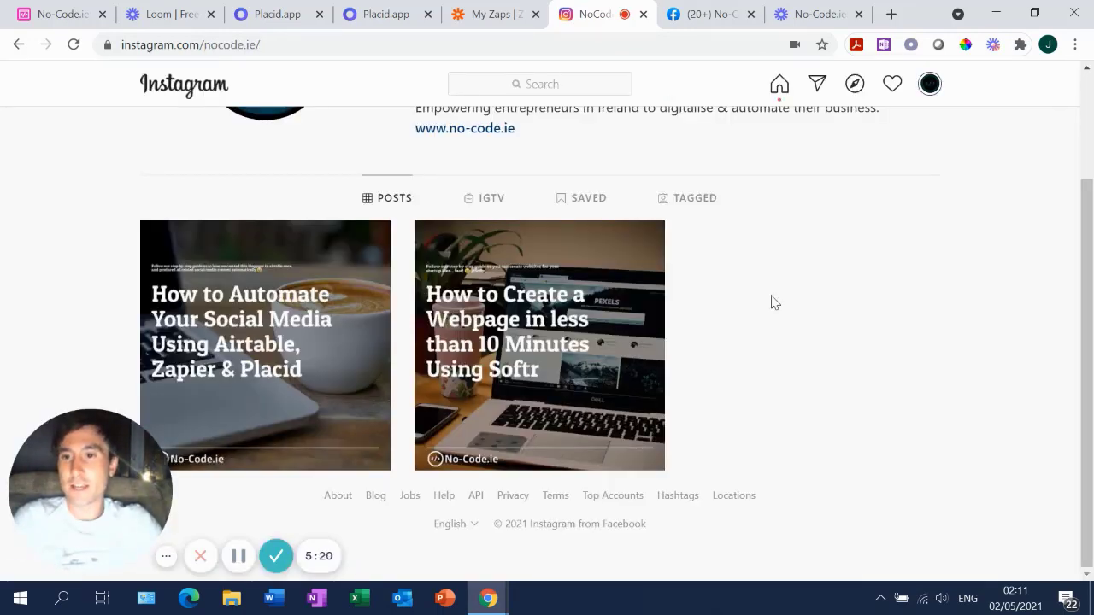
Step: Switch to Airtable and check the Post to Webpage? field for both records in the grid
click(58, 14)
scroll(587, 325, left, 5)
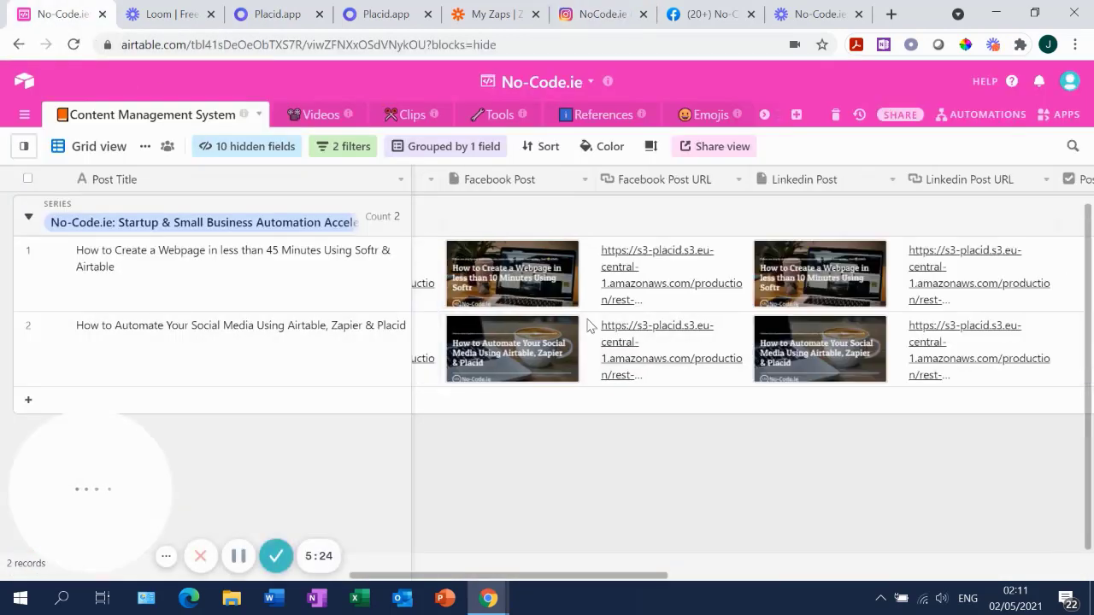
scroll(587, 325, left, 3)
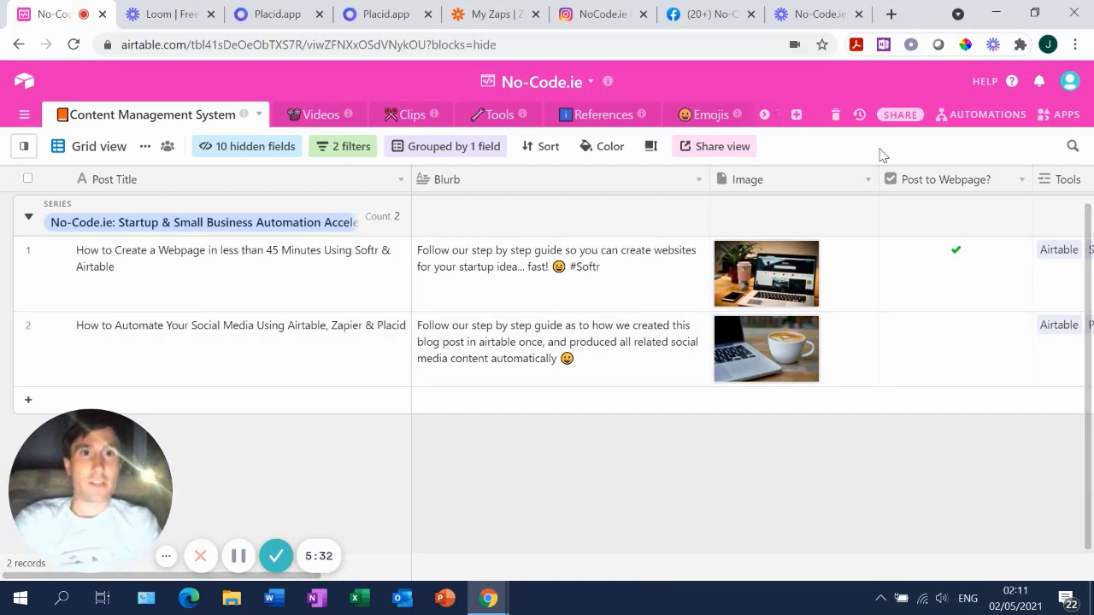
Step: Open no-code.ie in a new browser tab and check which posts its Guides page lists
click(892, 13)
text(no-code)
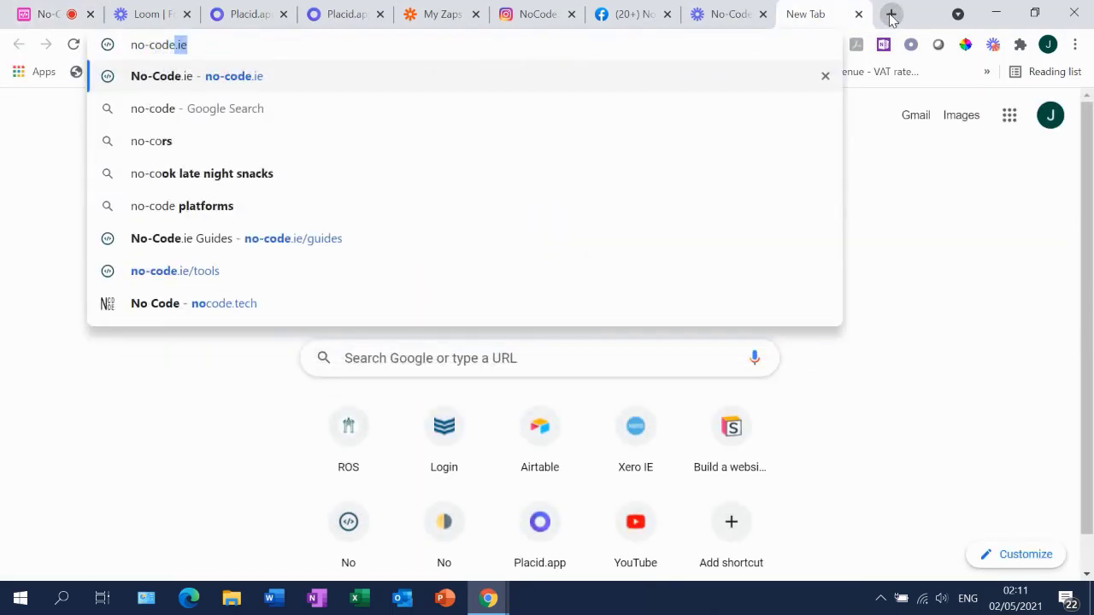
key(Return)
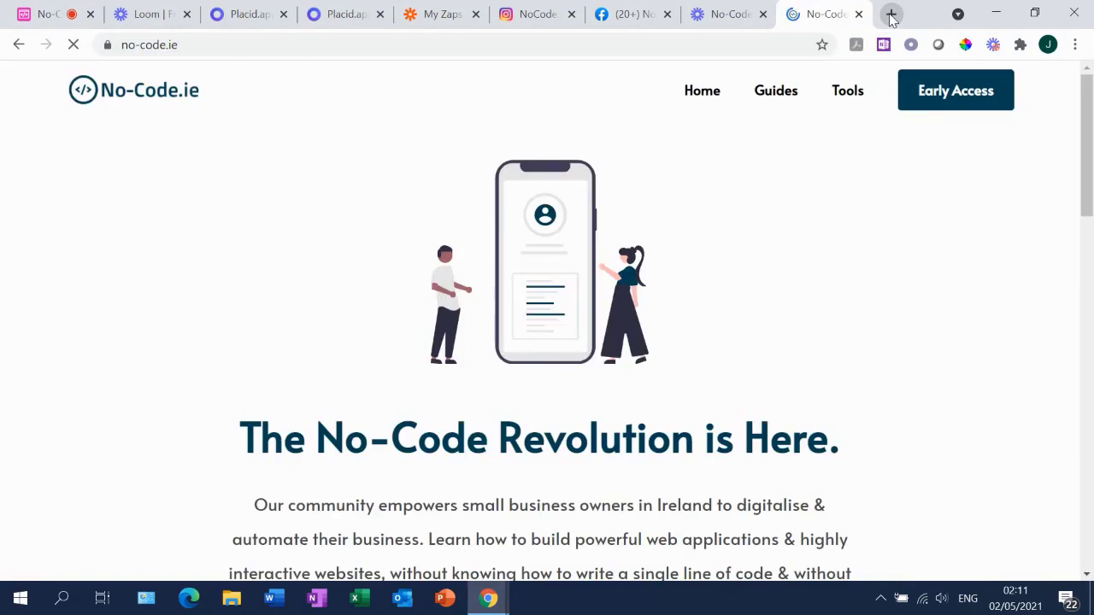
click(777, 94)
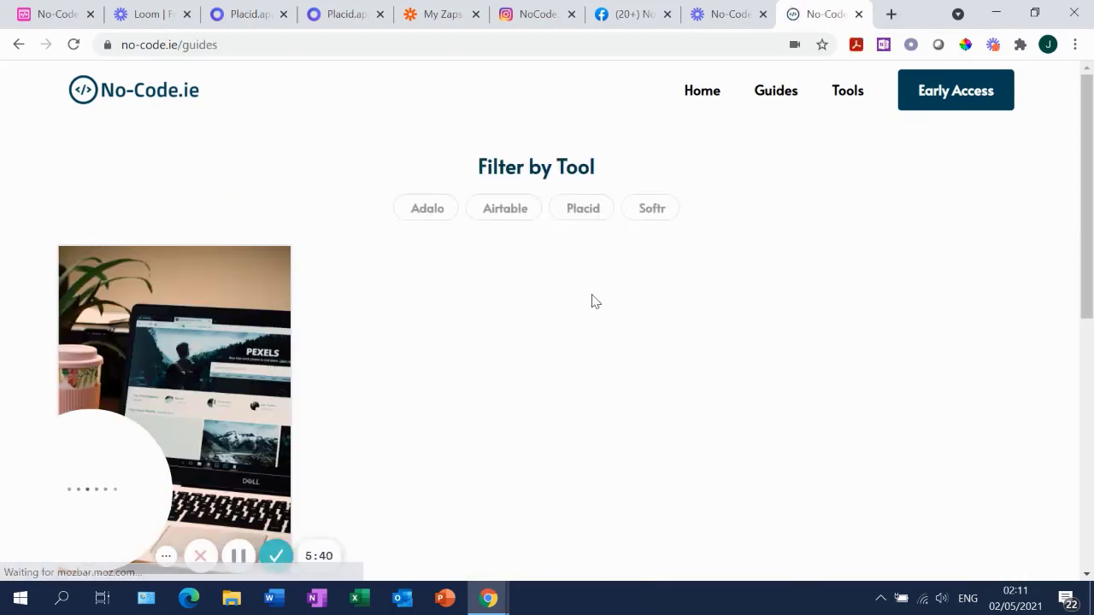
scroll(595, 301, down, 3)
scroll(591, 300, down, 2)
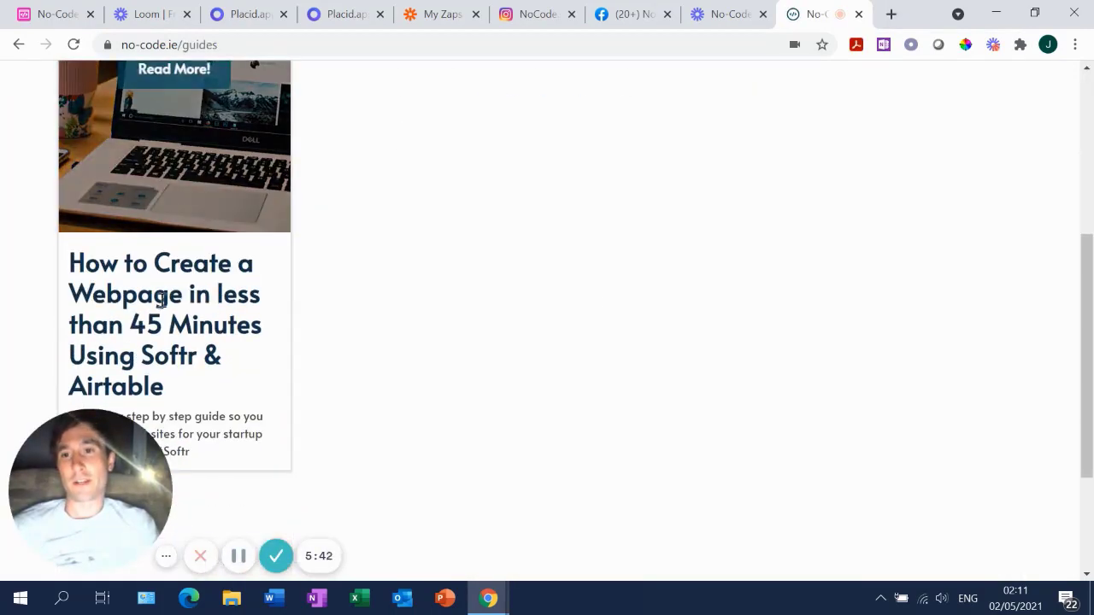
scroll(430, 213, up, 2)
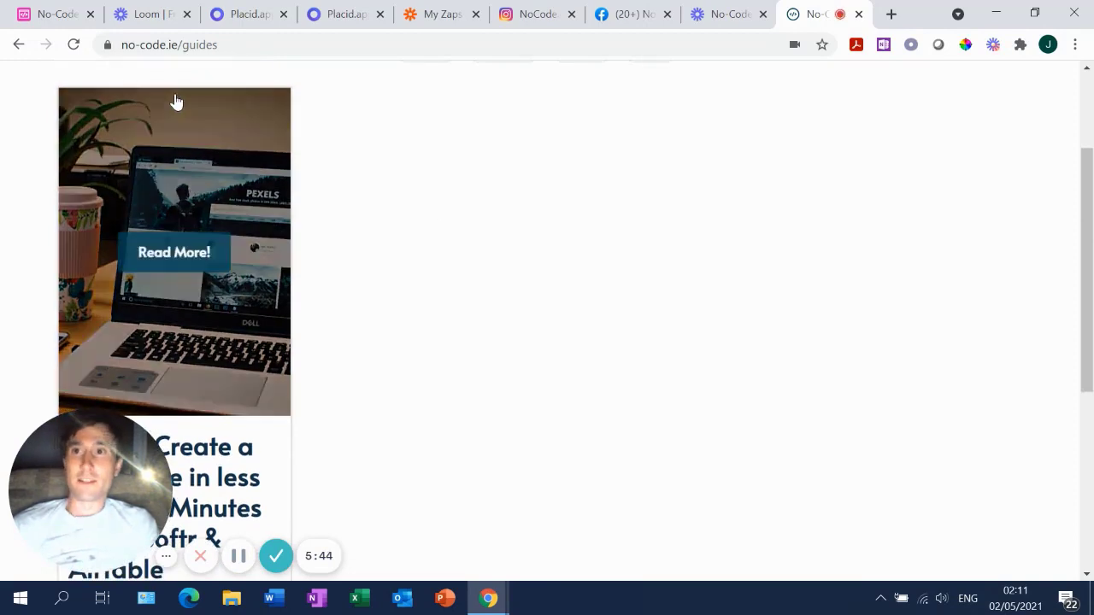
Step: Return to Airtable and enable Post to Webpage? for the How to Automate Your Social Media record
click(49, 14)
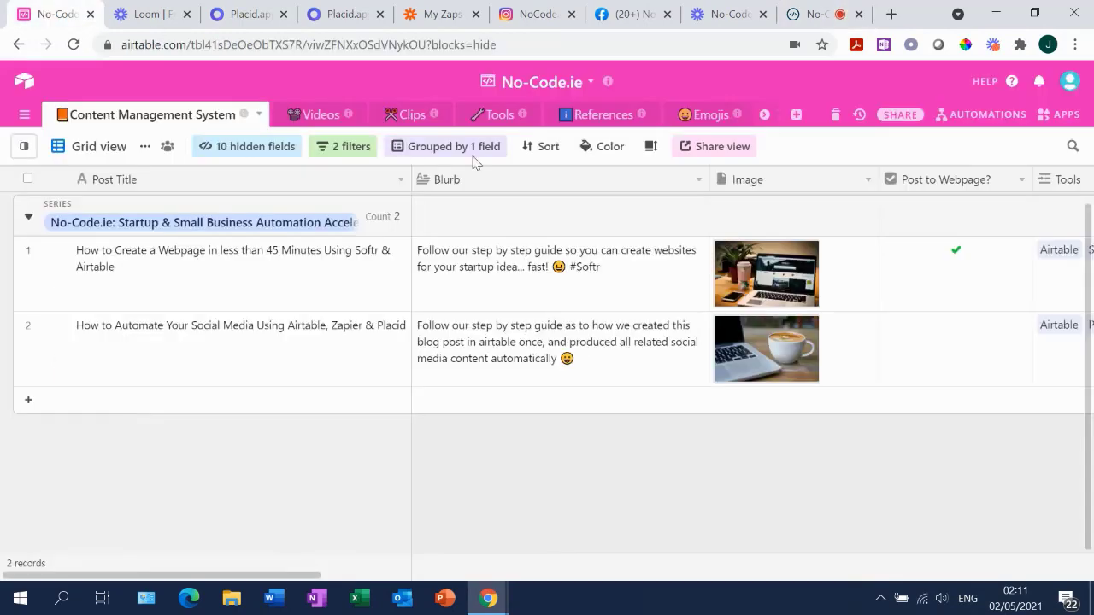
click(955, 324)
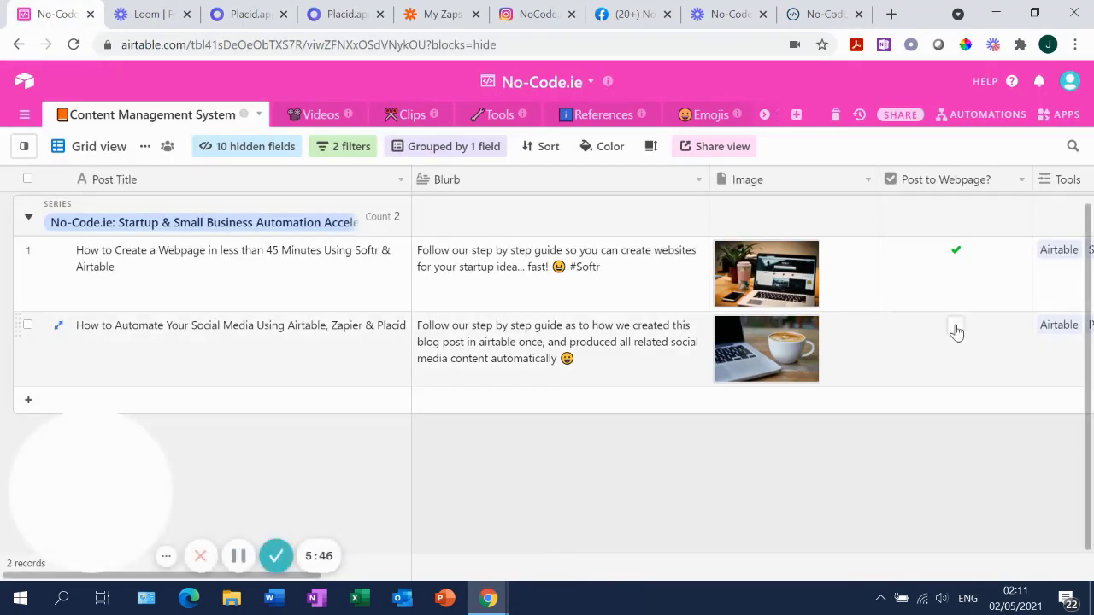
click(90, 146)
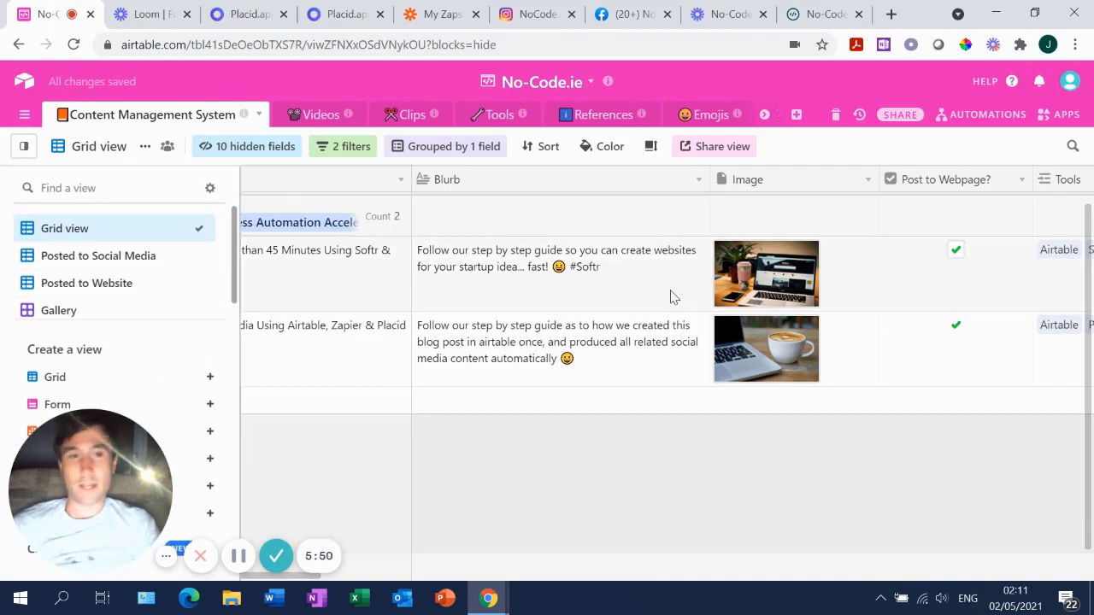
click(842, 356)
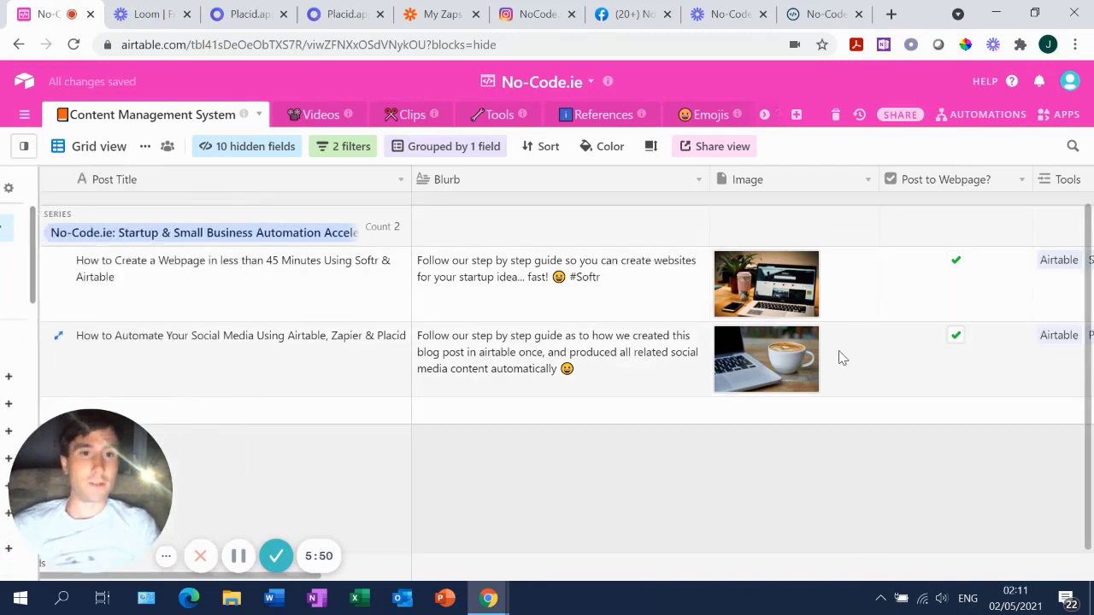
Step: Switch to the no-code.ie Guides page, reload it, and check the card of the How to Automate Your Social Media guide
click(822, 15)
click(275, 40)
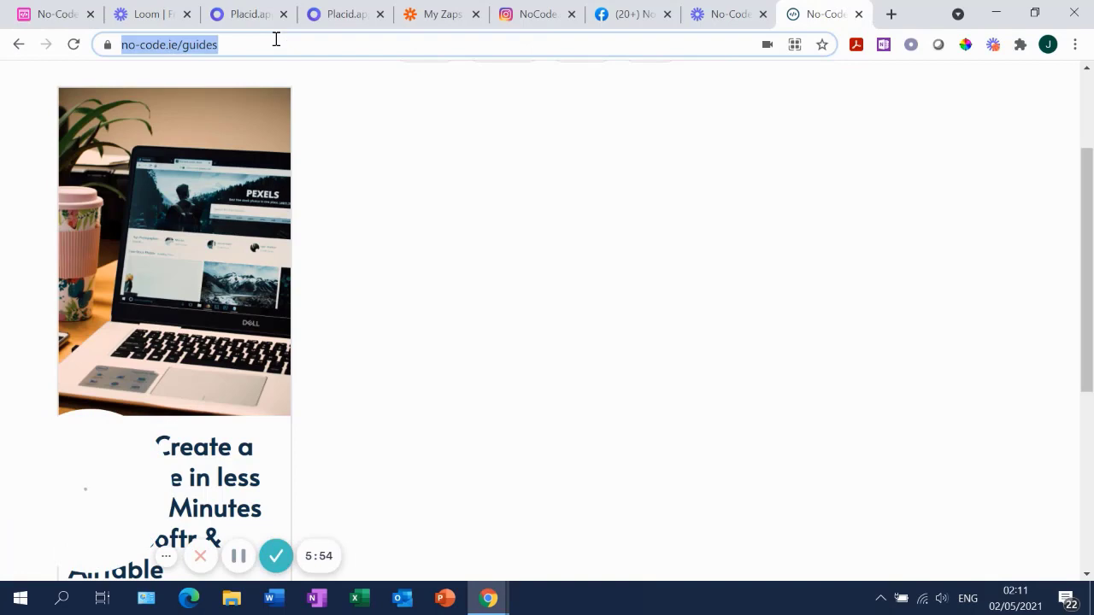
key(Return)
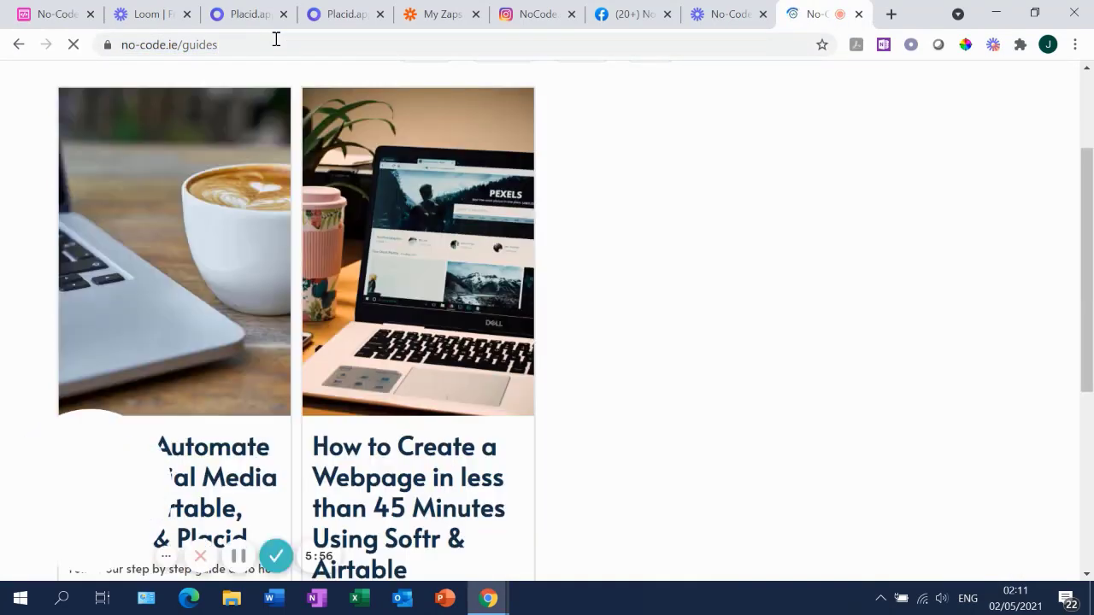
mouse_move(151, 224)
scroll(225, 286, down, 1)
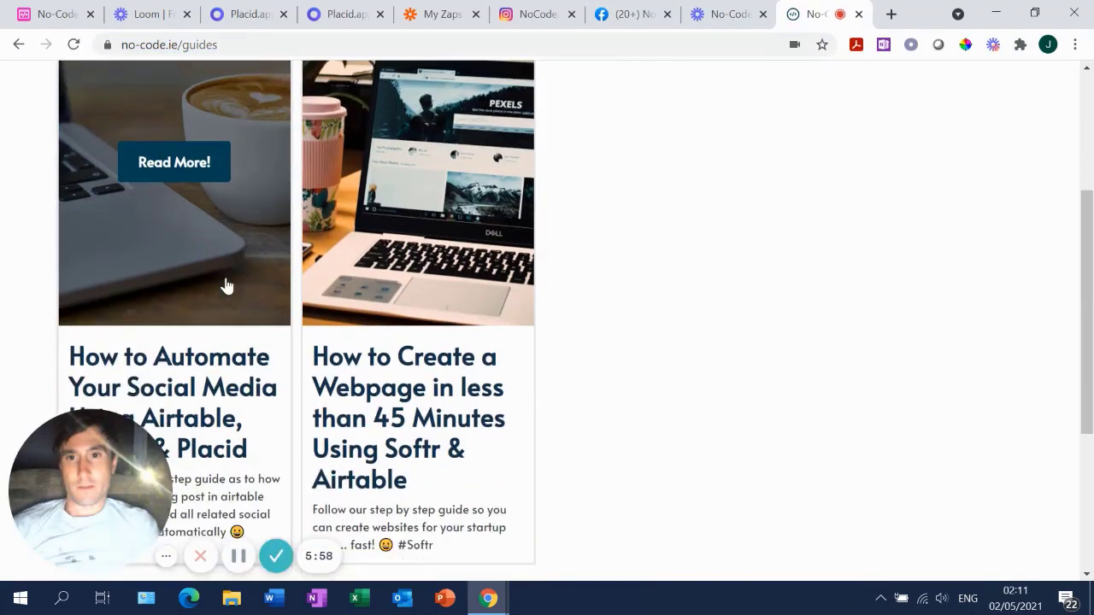
scroll(224, 286, up, 1)
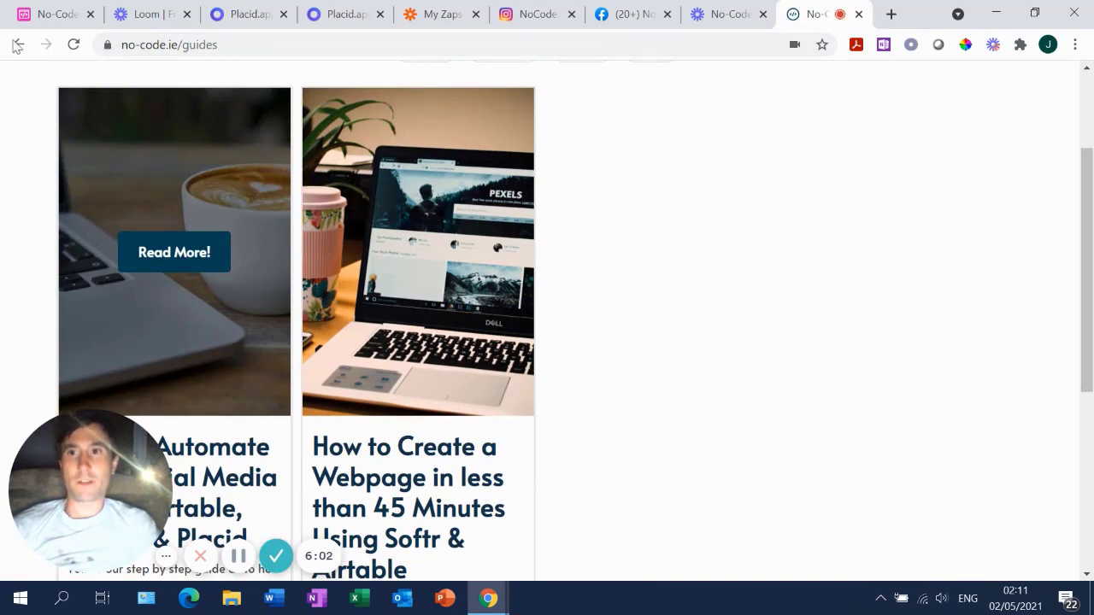
Step: Return to Airtable and review the second record's fields from Blurb through Videos, then back to Tools
click(25, 12)
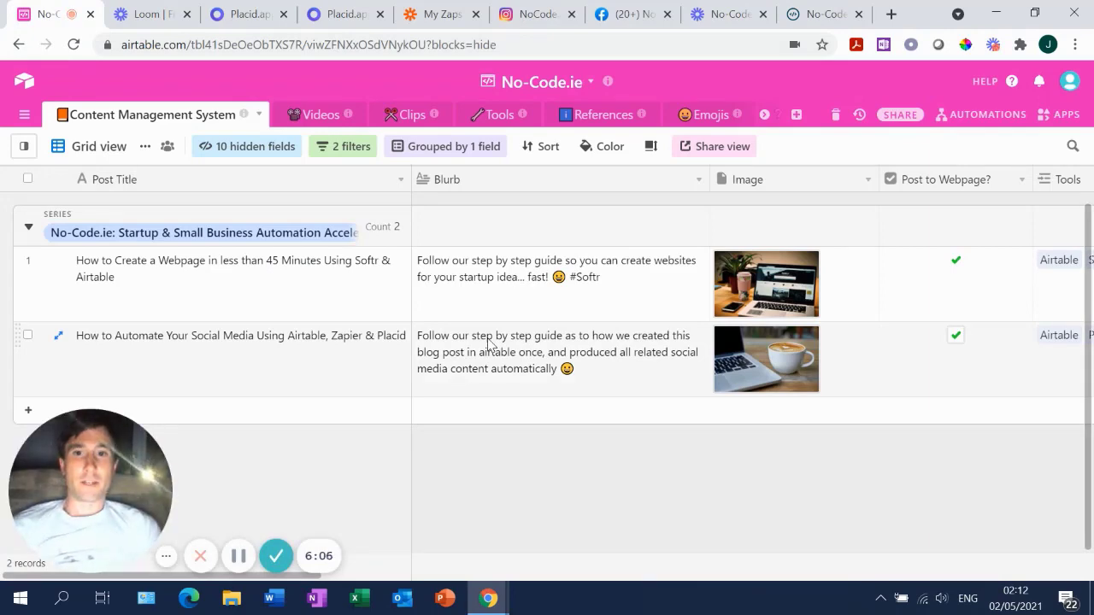
click(489, 342)
key(Right)
key(Right)
key(Right)
key(Right)
key(Right)
key(Right)
key(Right)
key(Right)
key(Right)
key(Right)
key(Right)
key(Right)
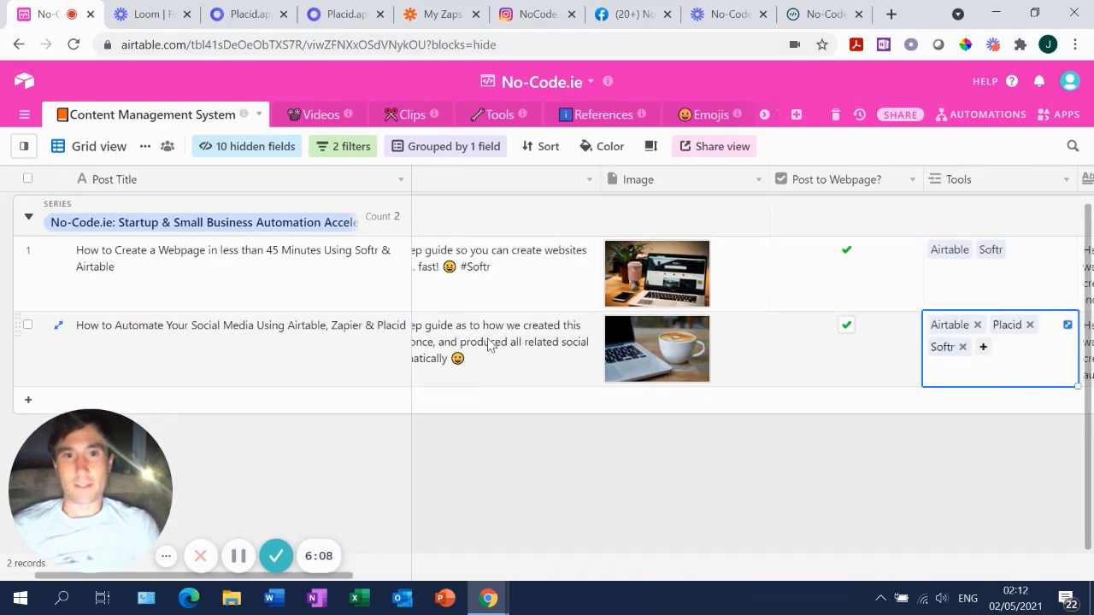
key(Right)
key(Right)
key(Right)
key(Right)
key(Right)
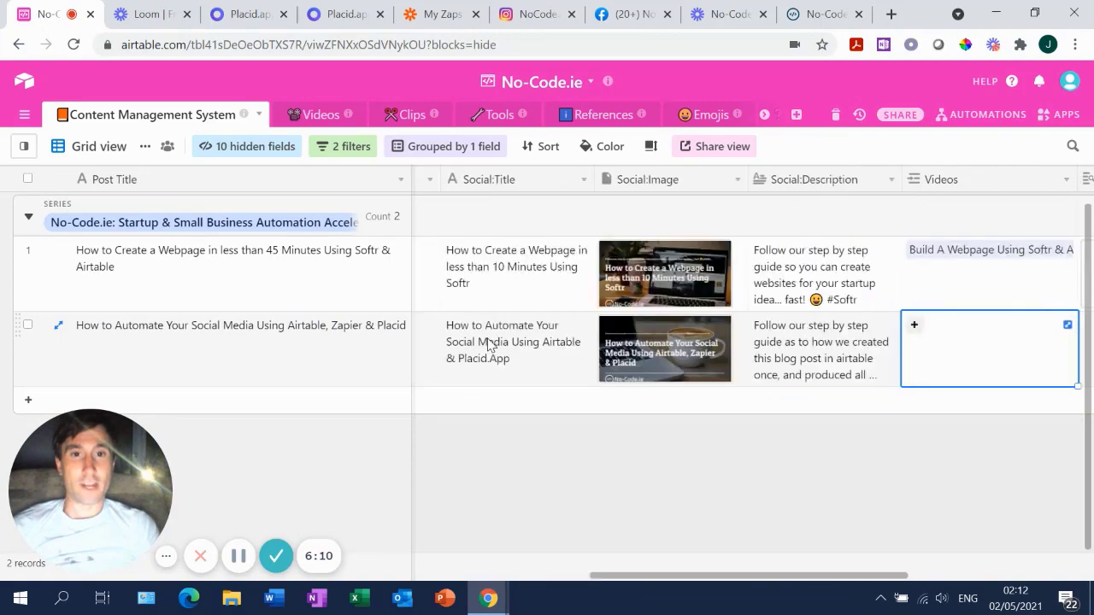
key(Left)
key(Left)
key(Left)
key(Left)
key(Left)
key(Left)
key(Left)
key(Left)
key(Left)
key(Left)
key(Left)
key(Left)
key(Left)
key(Left)
key(Left)
key(Left)
key(Left)
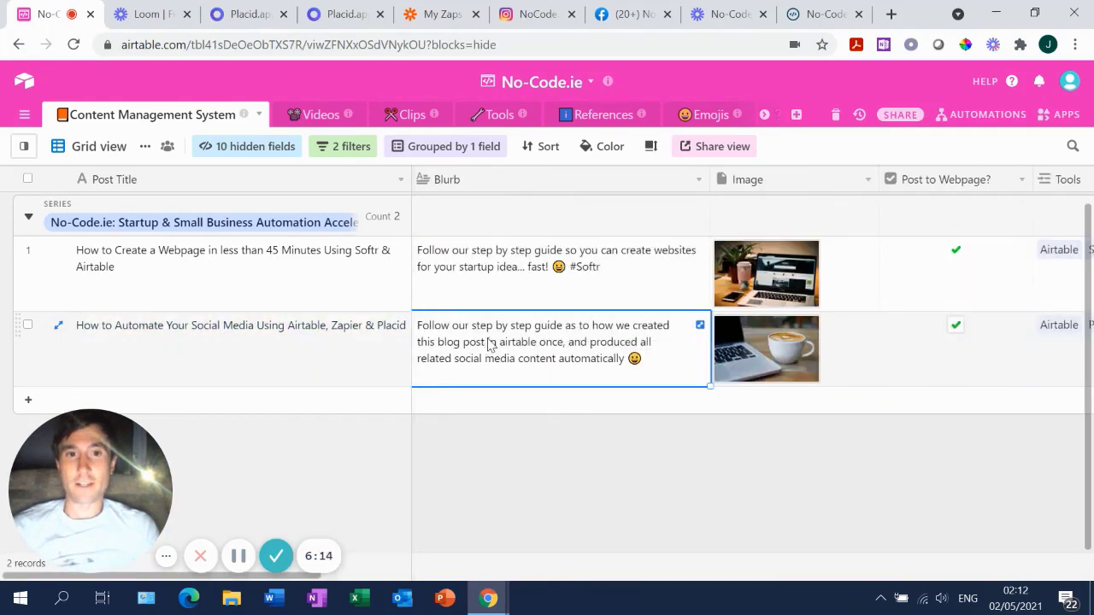
key(Right)
key(Right)
key(Right)
key(Right)
key(Right)
key(Right)
key(Left)
key(Left)
key(Left)
key(Left)
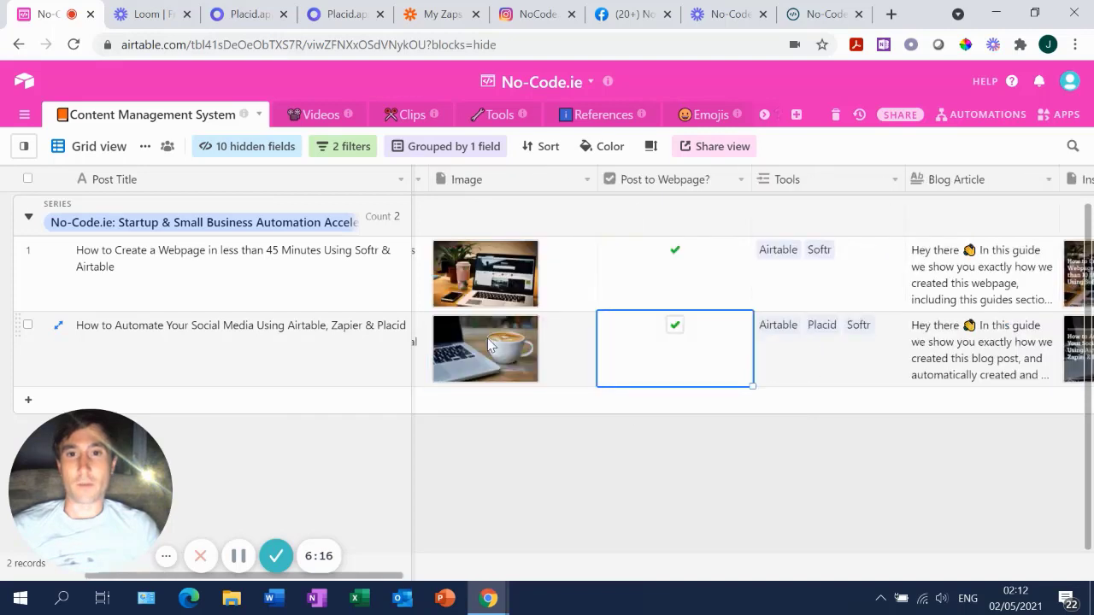
key(Right)
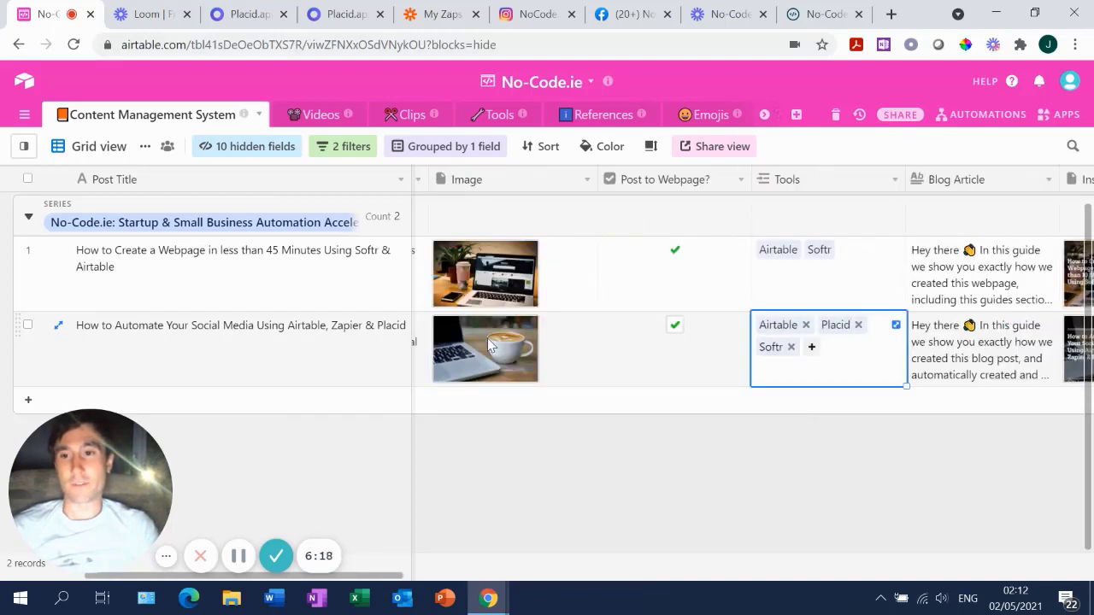